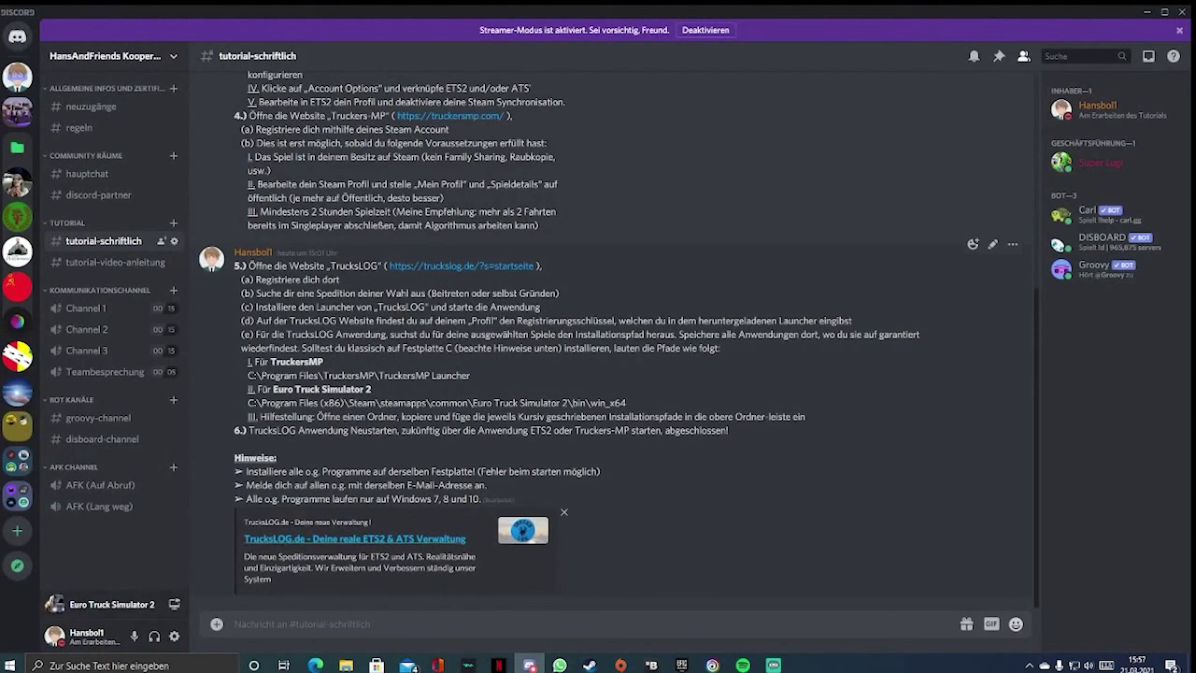
Review the haulage setup guide in the Discord tutorial channel and in Speditionsanleitung.pdf in the browser, including the notes at its end
{"action": "scroll", "coordinate": [334, 336], "scroll_direction": "up", "scroll_amount": 5}
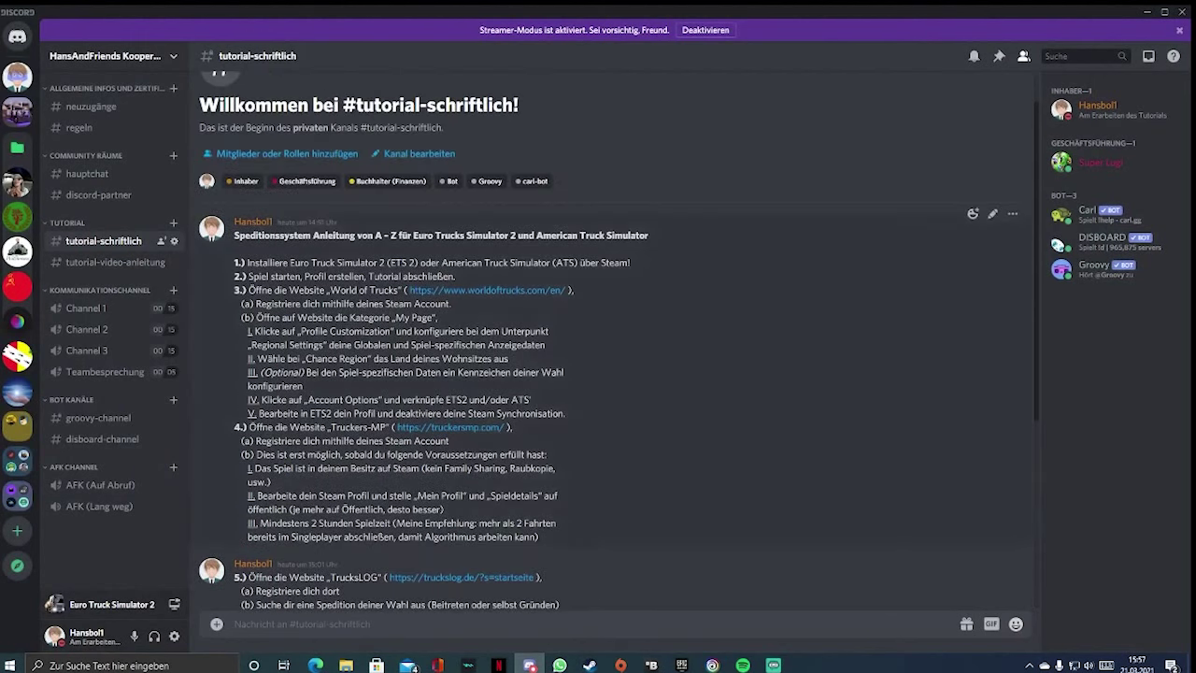
{"action": "left_click", "coordinate": [317, 666]}
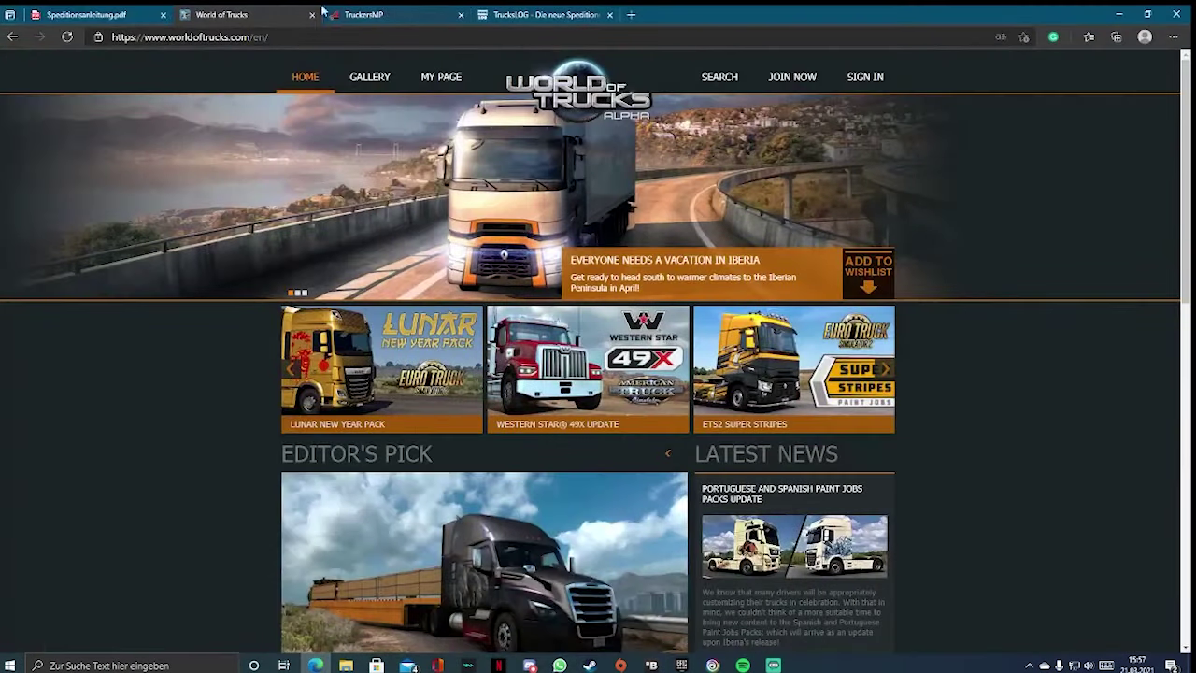
{"action": "left_click", "coordinate": [116, 13]}
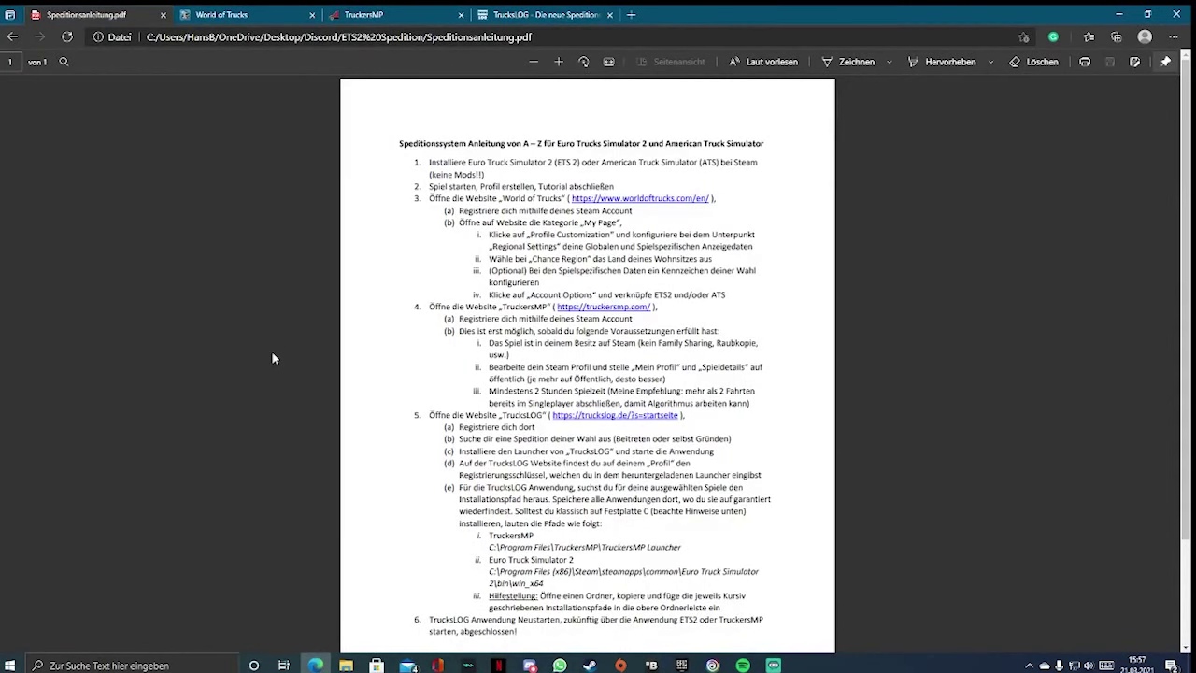
{"action": "scroll", "coordinate": [304, 354], "scroll_direction": "down", "scroll_amount": 1}
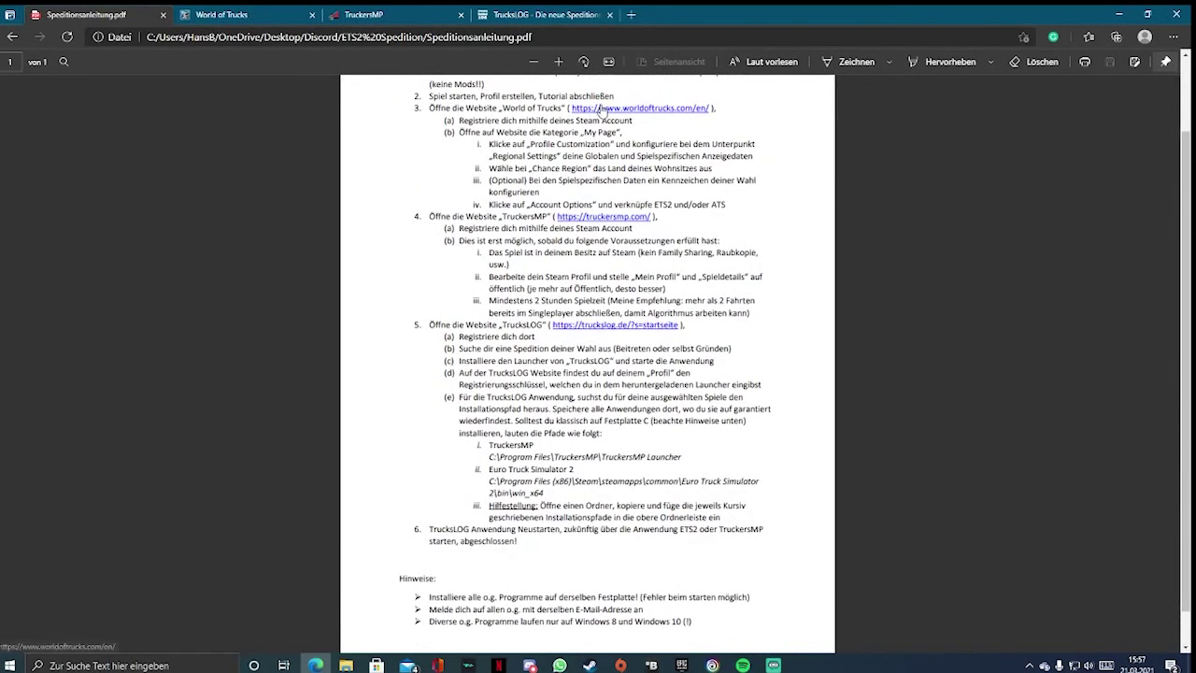
{"action": "scroll", "coordinate": [448, 389], "scroll_direction": "down", "scroll_amount": 1}
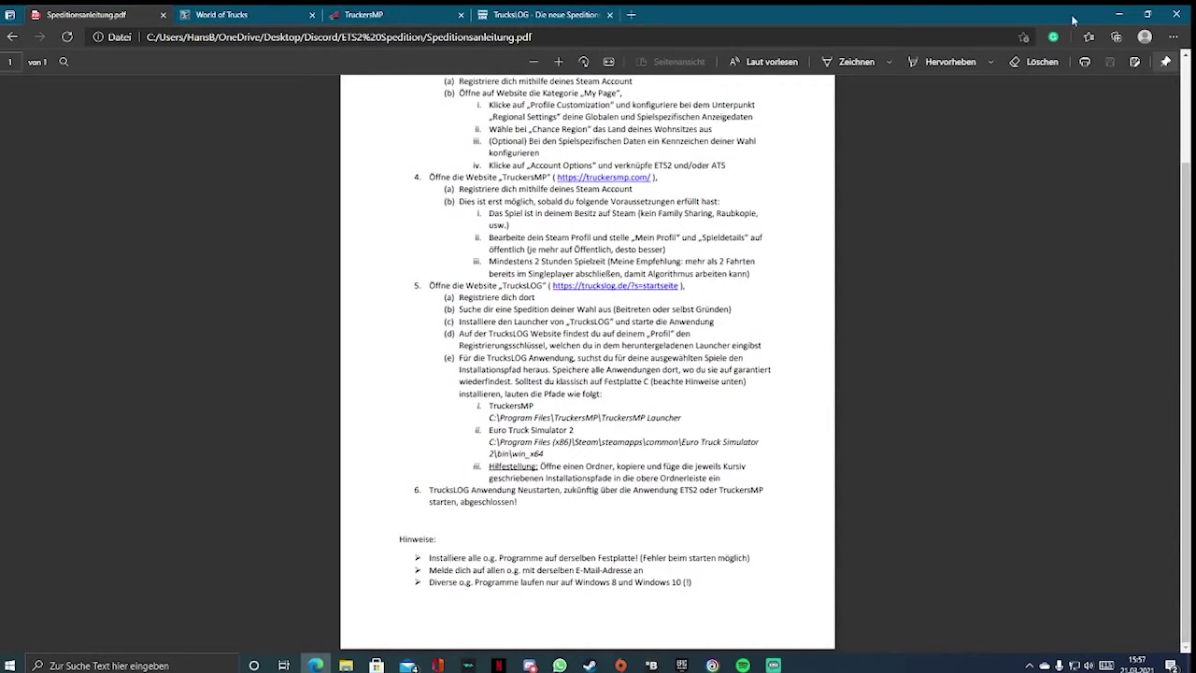
{"action": "left_click", "coordinate": [1120, 17]}
{"action": "left_click", "coordinate": [1151, 12]}
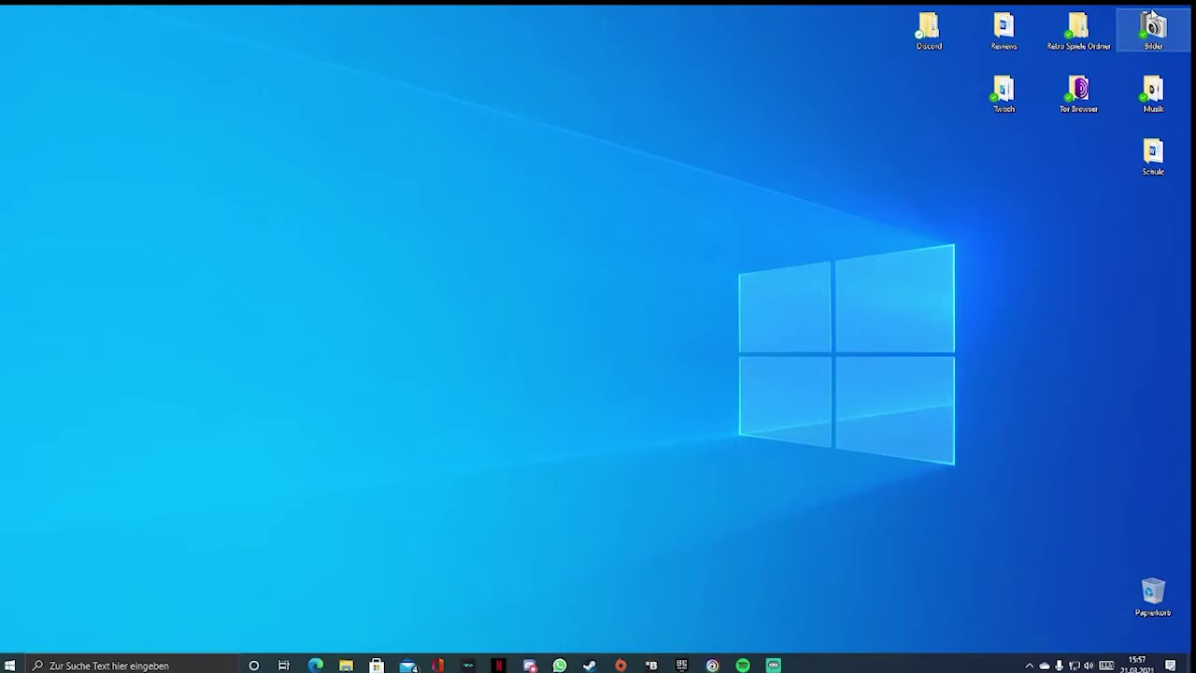
Switch to Steam and open Euro Truck Simulator 2 from the library favourites
{"action": "left_click", "coordinate": [592, 663]}
{"action": "mouse_move", "coordinate": [127, 32]}
{"action": "left_click", "coordinate": [135, 61]}
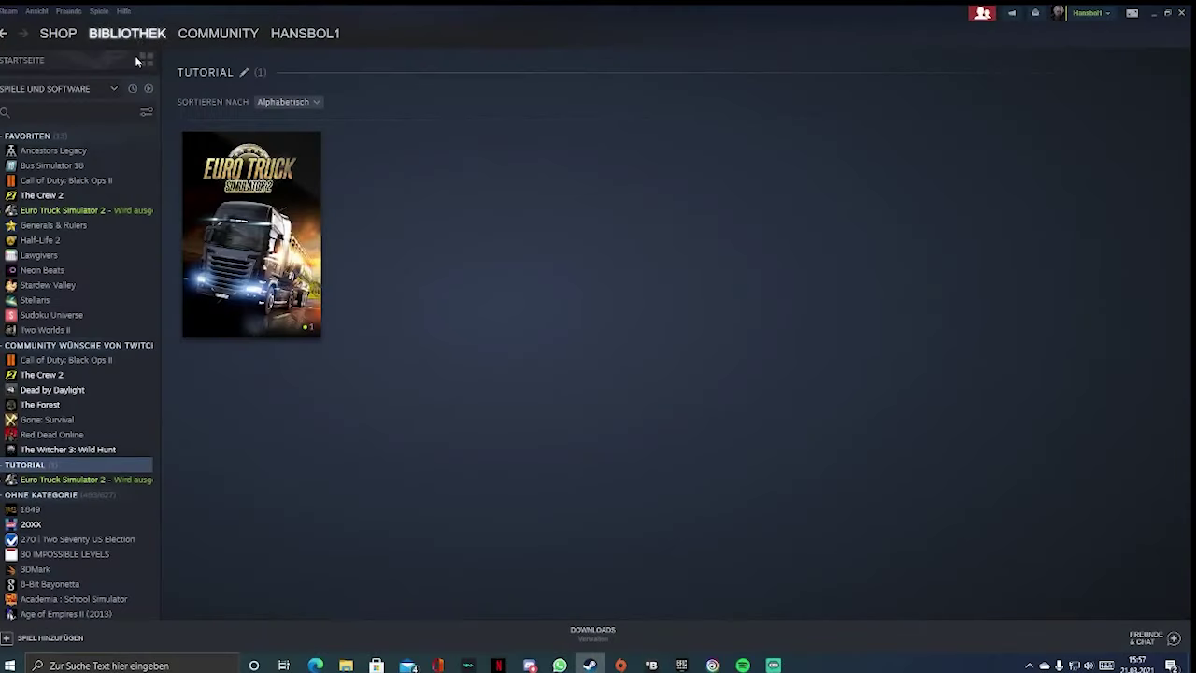
{"action": "left_click", "coordinate": [89, 211]}
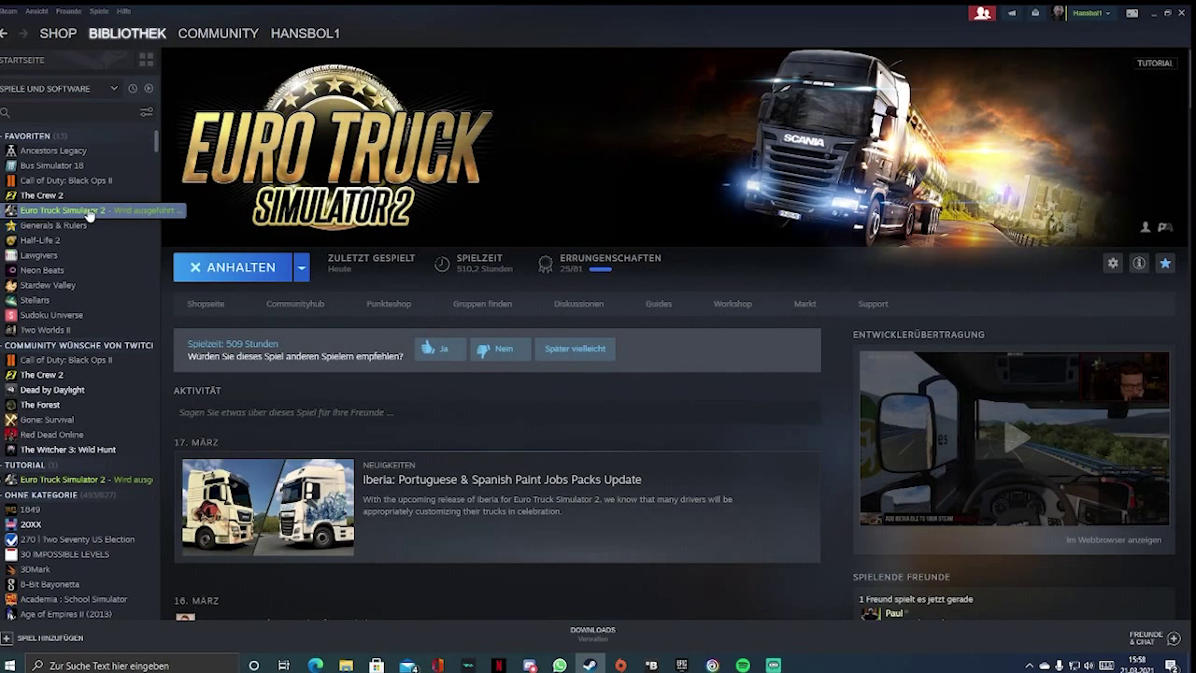
Examine the purchase options and DLC list on Euro Truck Simulator 2's store page, then return to the library and minimise Steam
{"action": "left_click", "coordinate": [208, 304]}
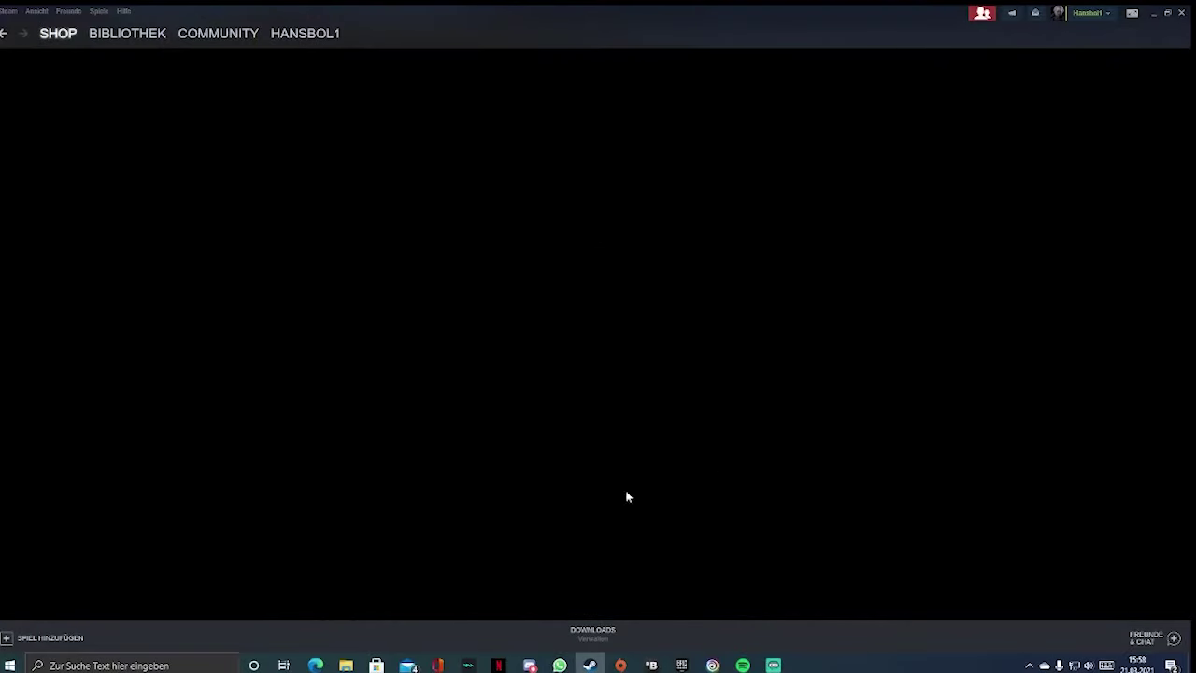
{"action": "scroll", "coordinate": [598, 374], "scroll_direction": "down", "scroll_amount": 5}
{"action": "scroll", "coordinate": [572, 356], "scroll_direction": "up", "scroll_amount": 3}
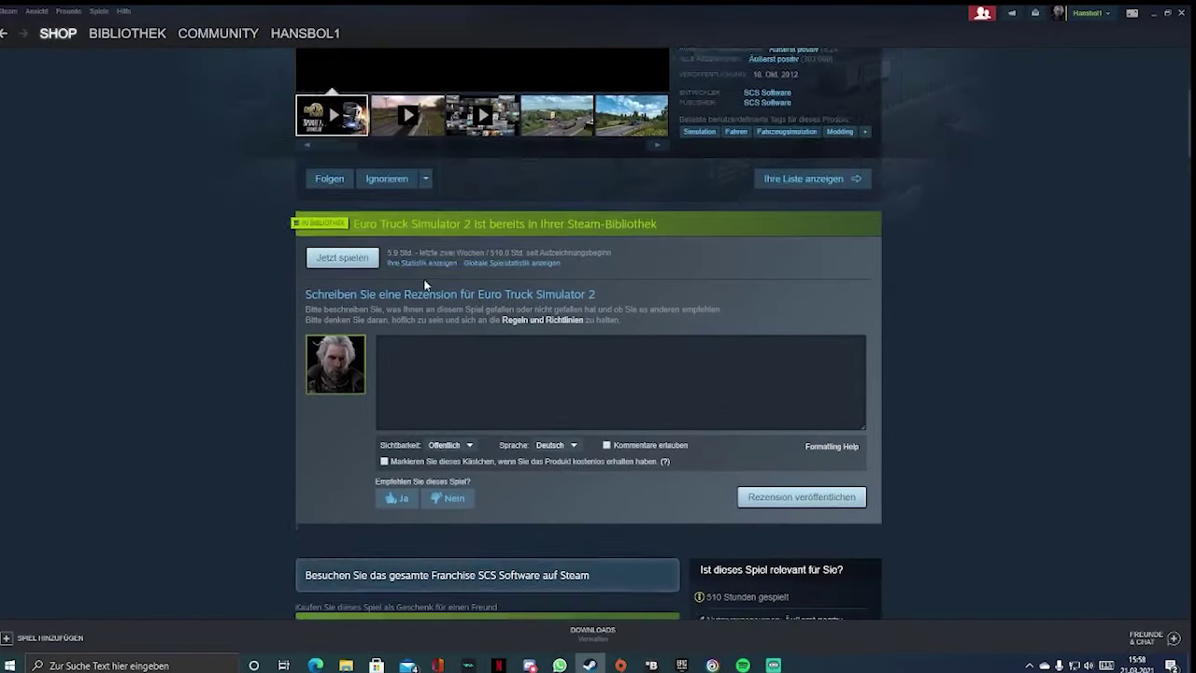
{"action": "scroll", "coordinate": [572, 356], "scroll_direction": "down", "scroll_amount": 1}
{"action": "scroll", "coordinate": [572, 460], "scroll_direction": "down", "scroll_amount": 5}
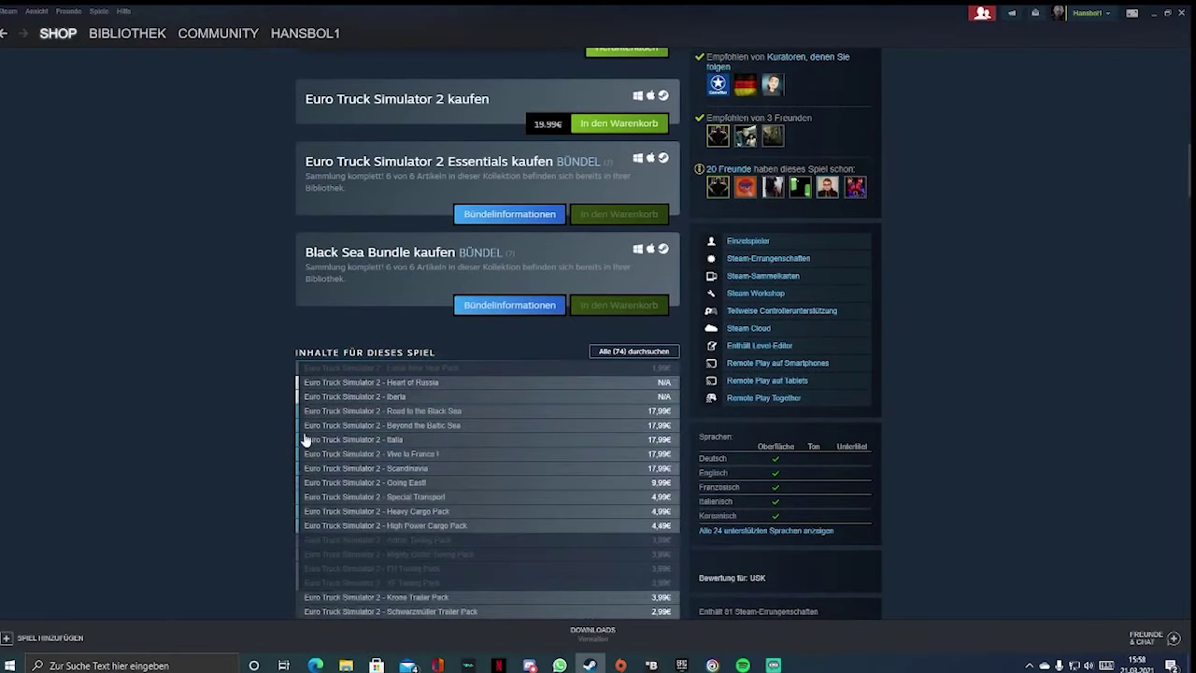
{"action": "left_click", "coordinate": [127, 35]}
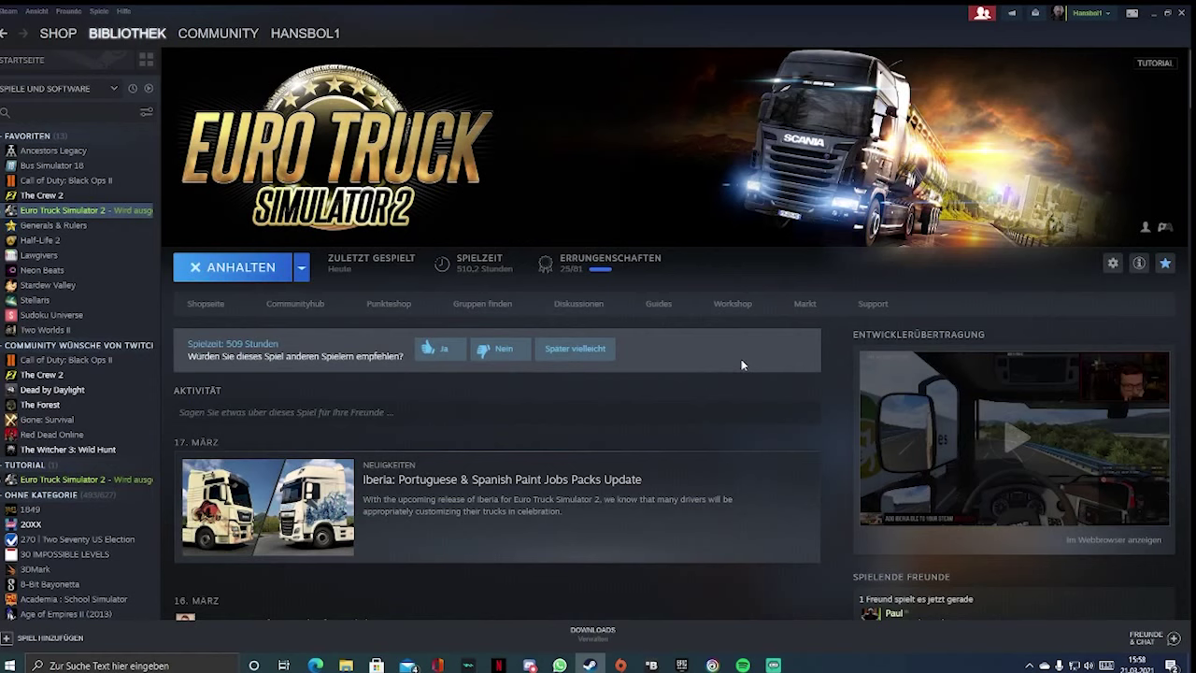
{"action": "left_click", "coordinate": [1150, 13]}
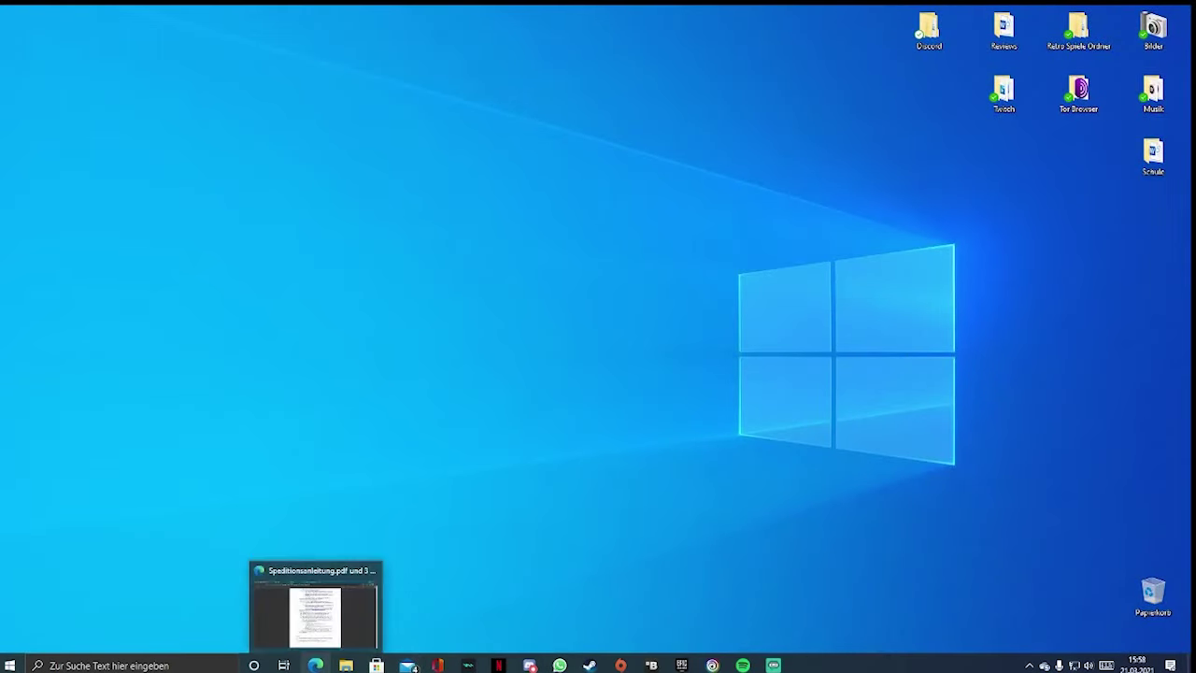
Switch to Edge and open the new account registration page on the World of Trucks website
{"action": "left_click", "coordinate": [315, 665]}
{"action": "left_click", "coordinate": [241, 13]}
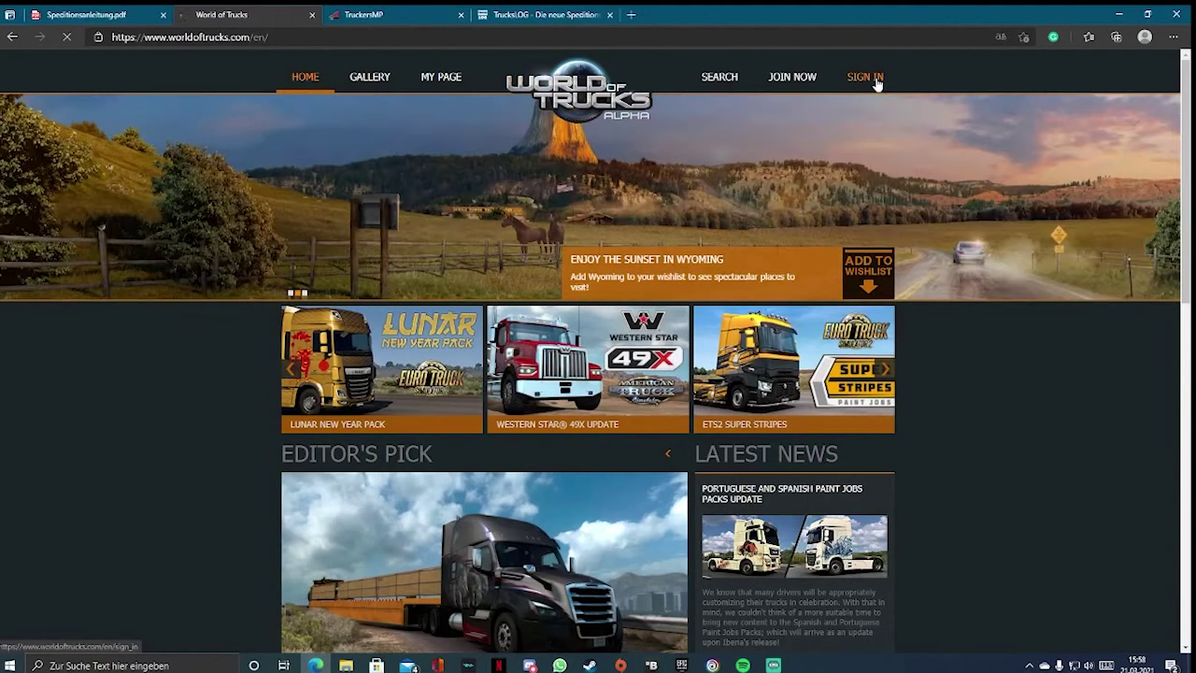
{"action": "left_click", "coordinate": [875, 78]}
{"action": "left_click", "coordinate": [478, 332]}
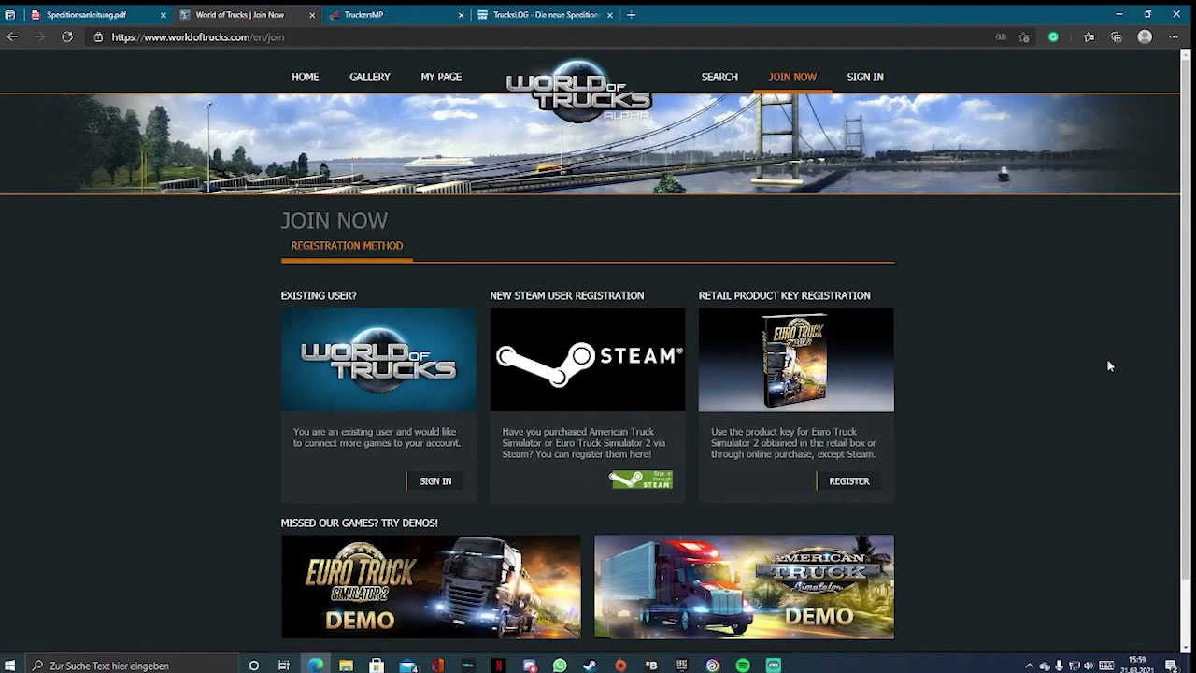
Try to register a new World of Trucks account through the Steam account, then return to the registration methods
{"action": "left_click", "coordinate": [639, 476]}
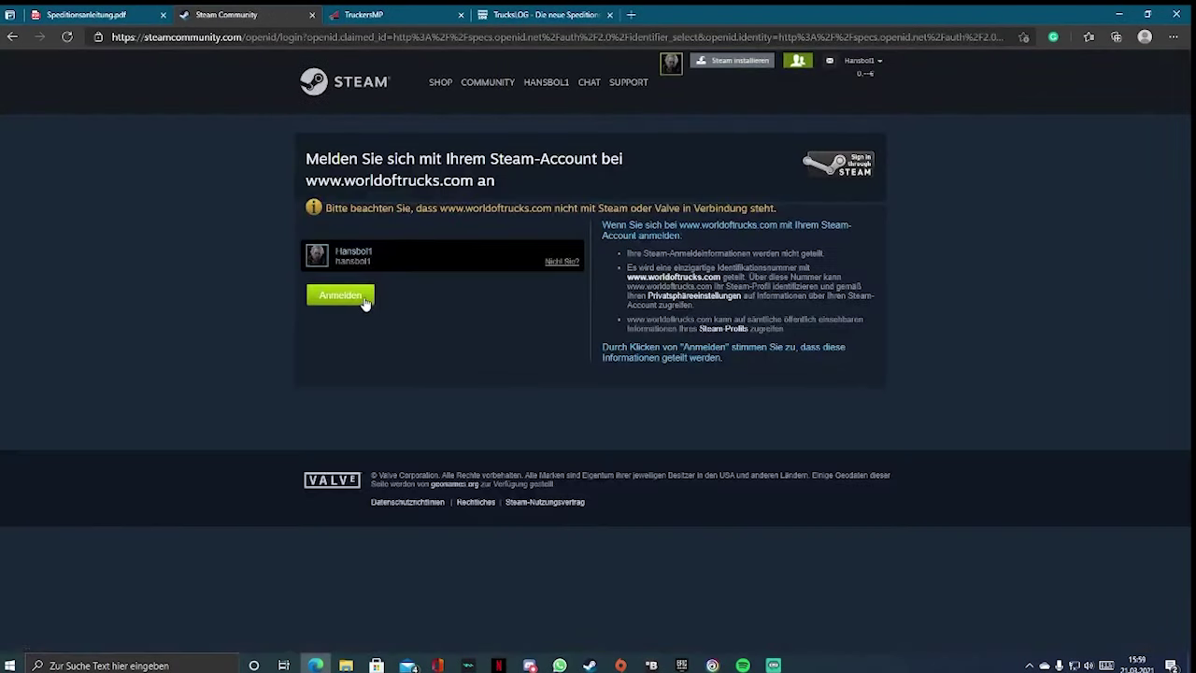
{"action": "left_click", "coordinate": [364, 301]}
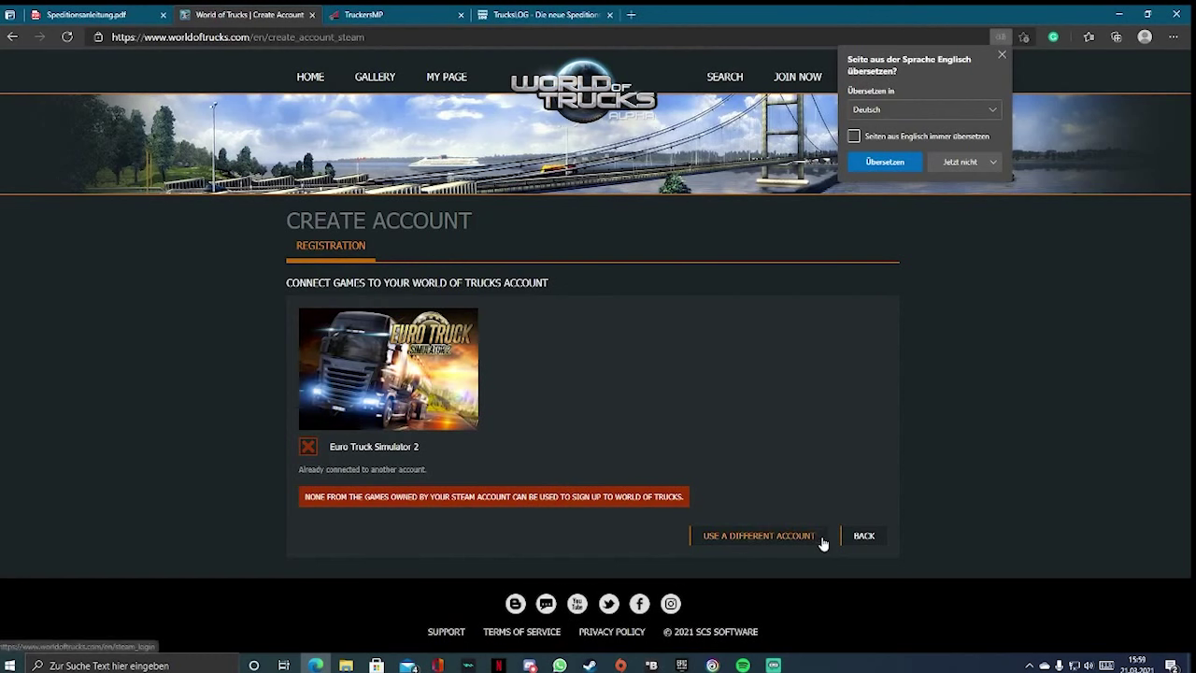
{"action": "left_click", "coordinate": [858, 536]}
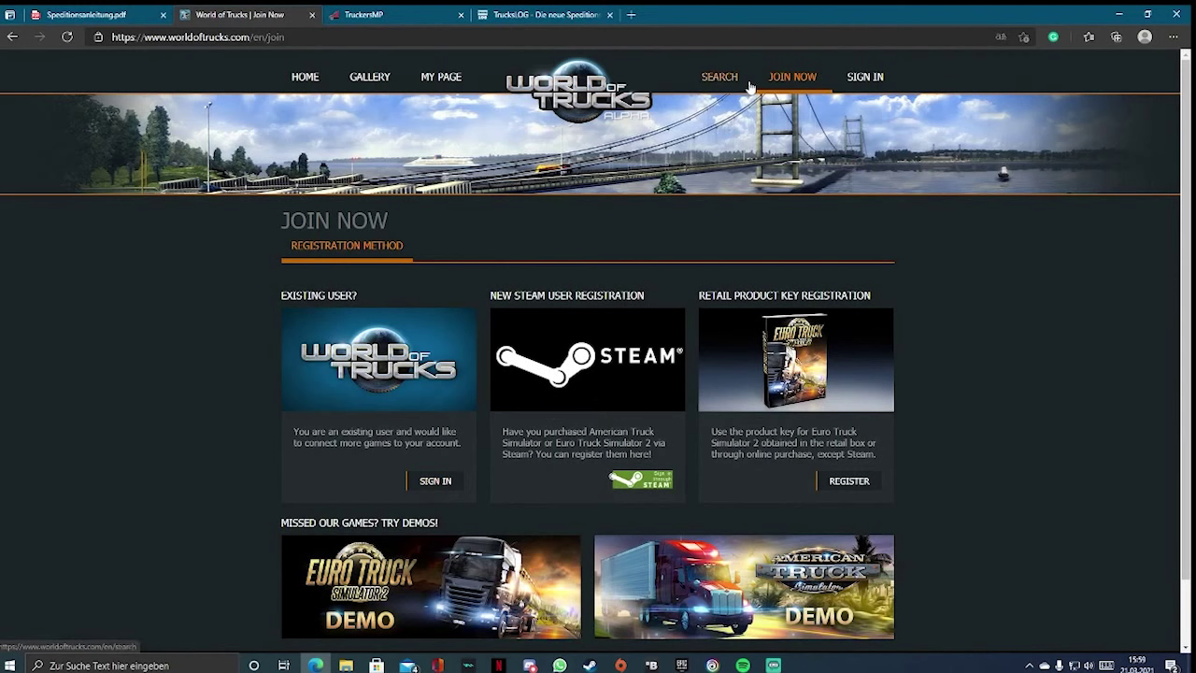
Sign in to World of Trucks as an existing user with the saved account credentials
{"action": "left_click", "coordinate": [435, 481]}
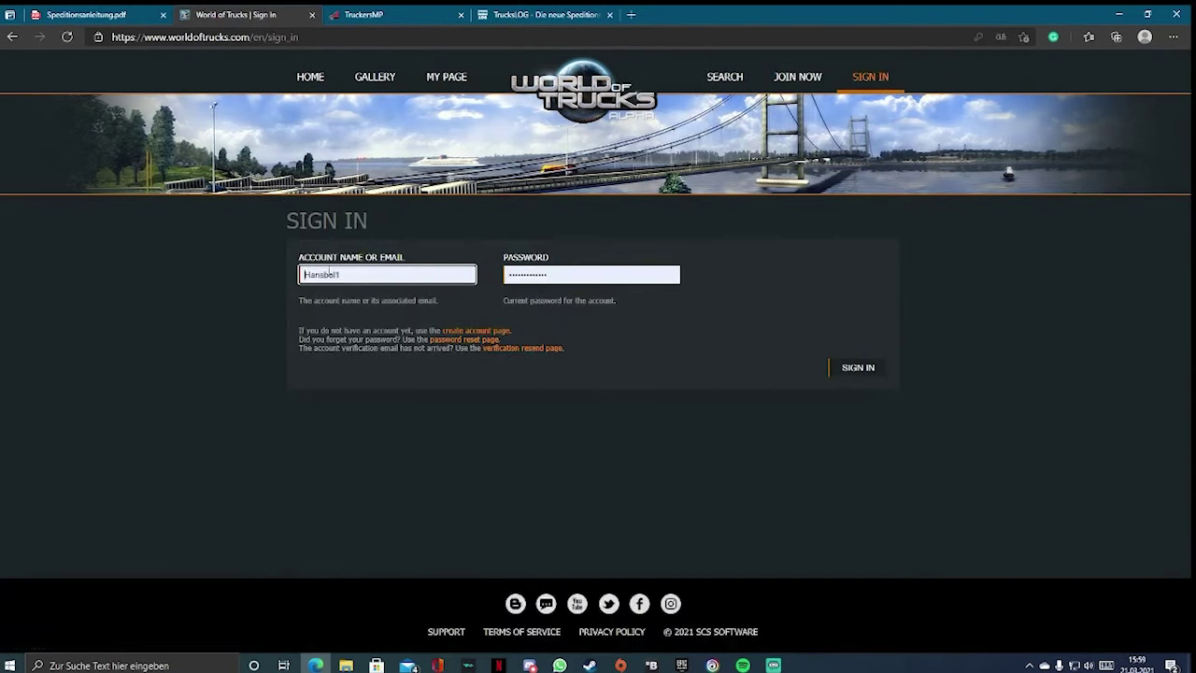
{"action": "left_click", "coordinate": [845, 370]}
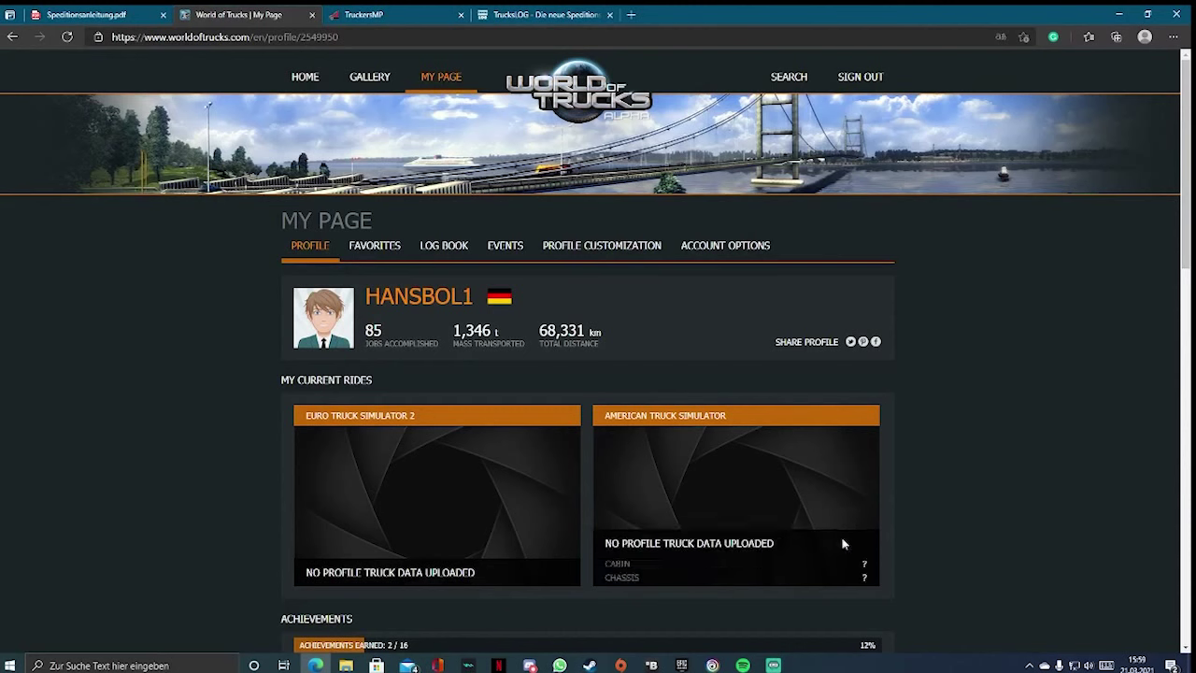
Switch to Steam and review the profile's privacy settings for Mein Profil, Spieldetails and Inventar, then return to the World of Trucks page
{"action": "left_click", "coordinate": [589, 665]}
{"action": "left_click", "coordinate": [1088, 15]}
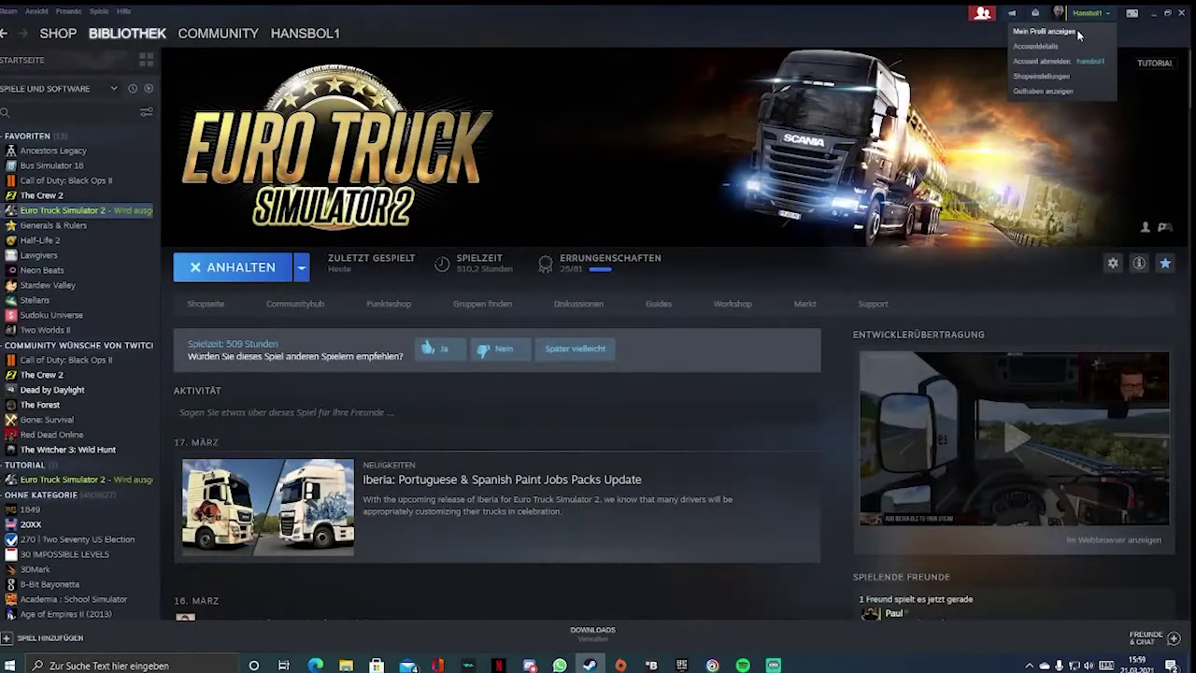
{"action": "left_click", "coordinate": [1076, 29]}
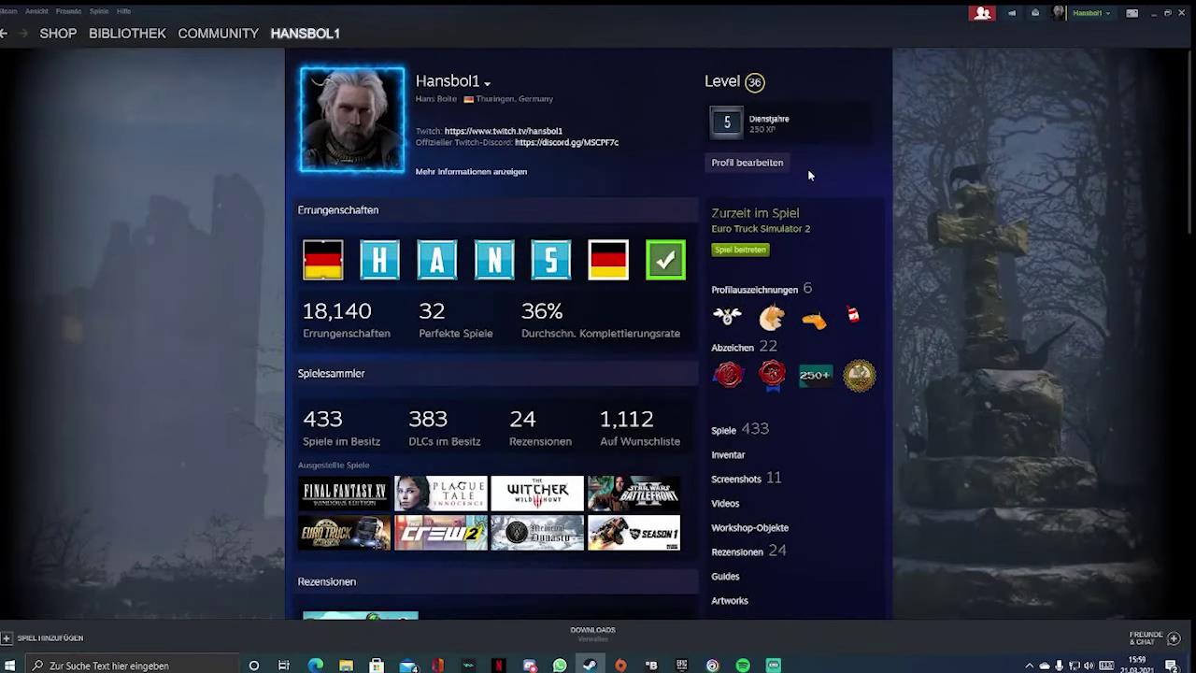
{"action": "left_click", "coordinate": [770, 164]}
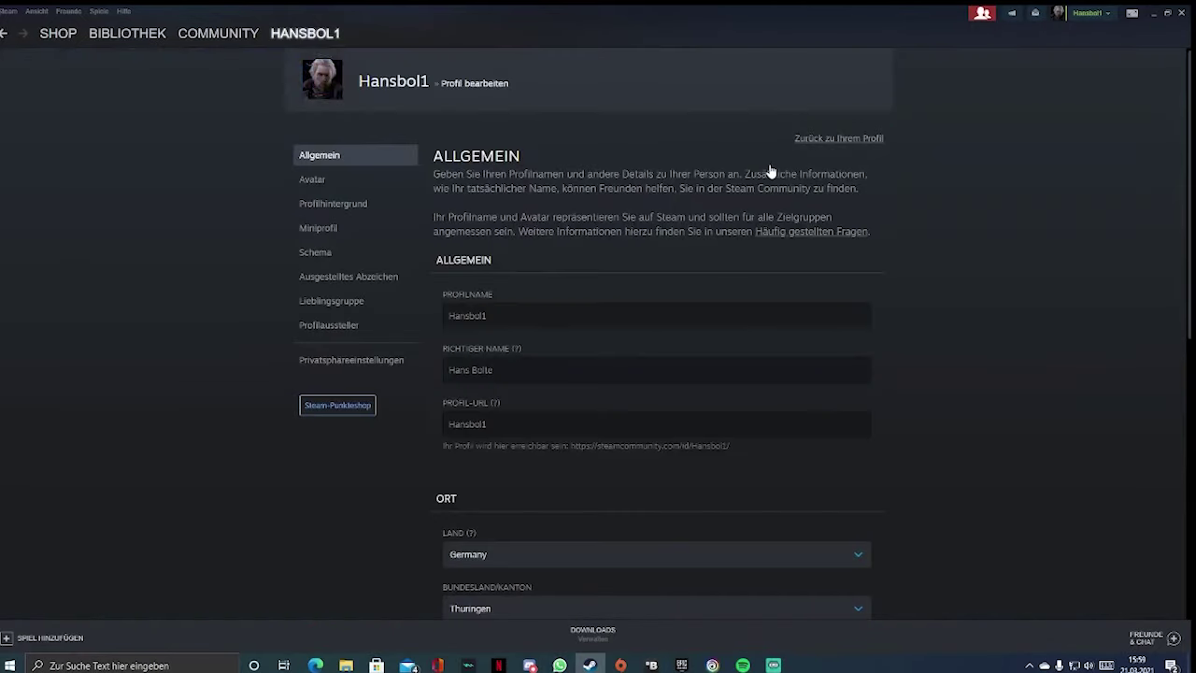
{"action": "left_click", "coordinate": [341, 360]}
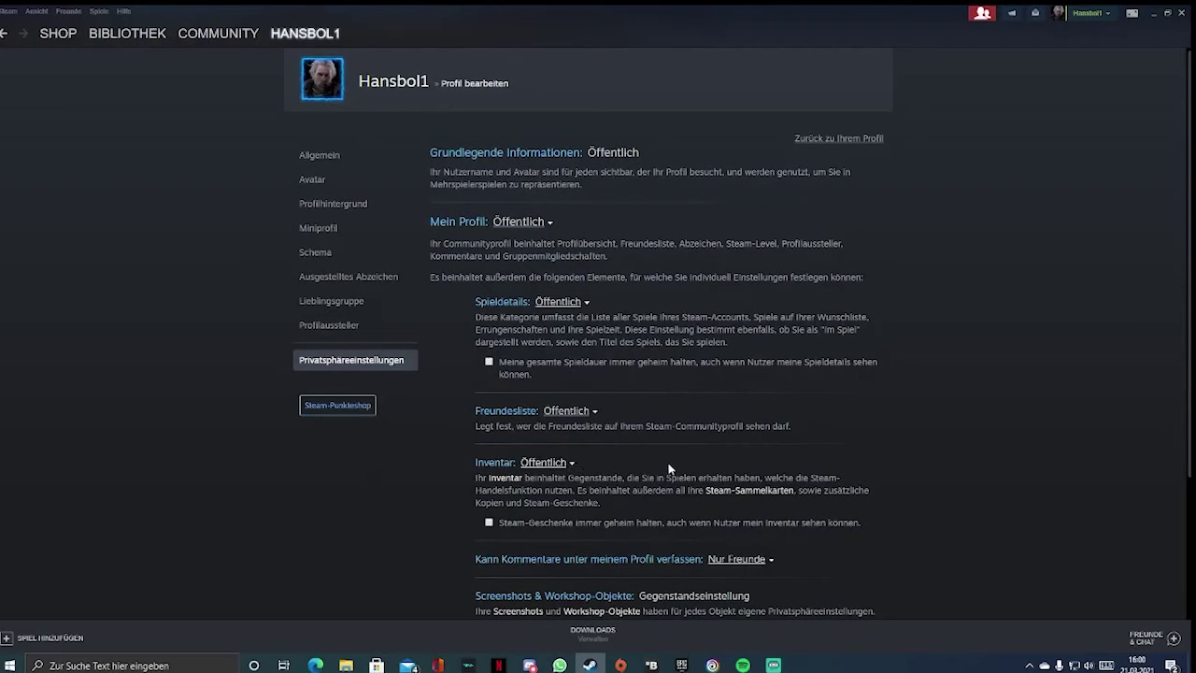
{"action": "left_click", "coordinate": [571, 465]}
{"action": "left_click", "coordinate": [131, 34]}
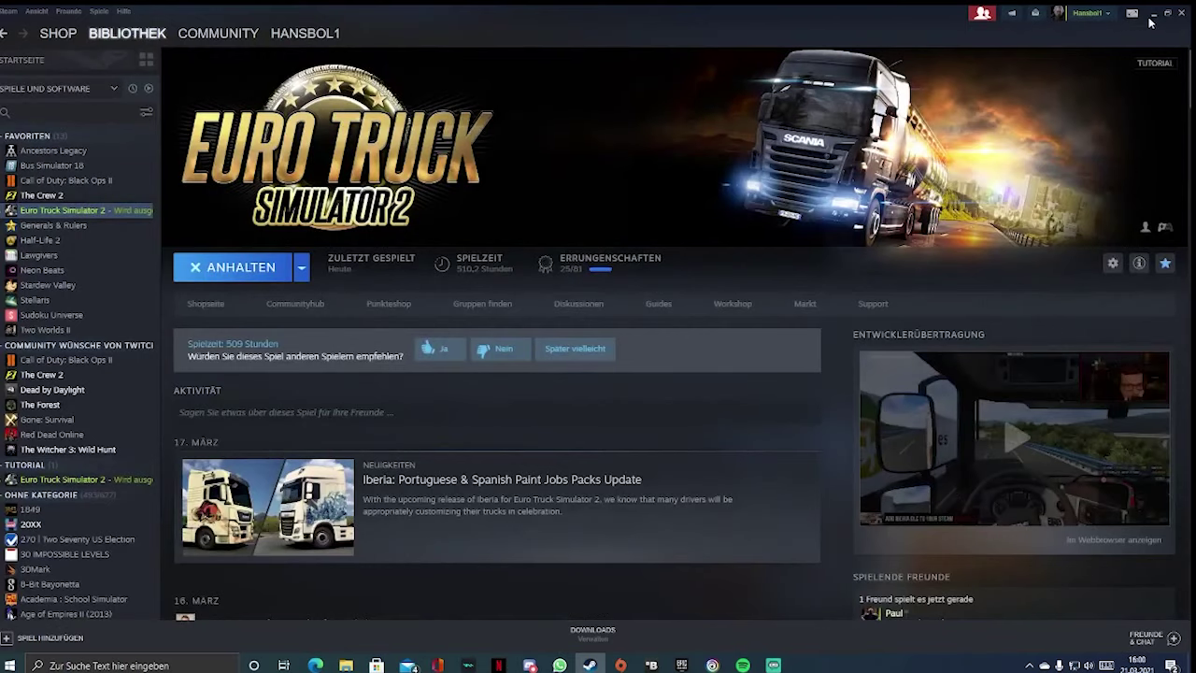
{"action": "left_click", "coordinate": [1150, 13]}
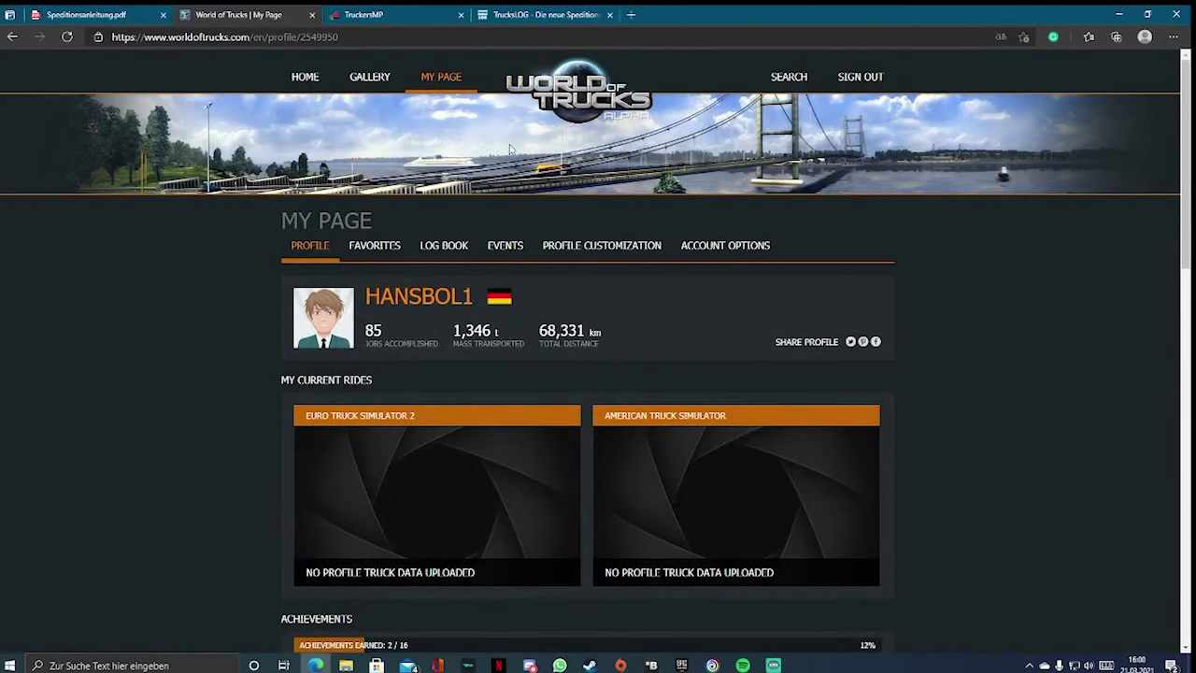
Open the World of Trucks profile customization and inspect the global and Euro Truck Simulator 2 unit options without changing them
{"action": "left_click", "coordinate": [603, 246]}
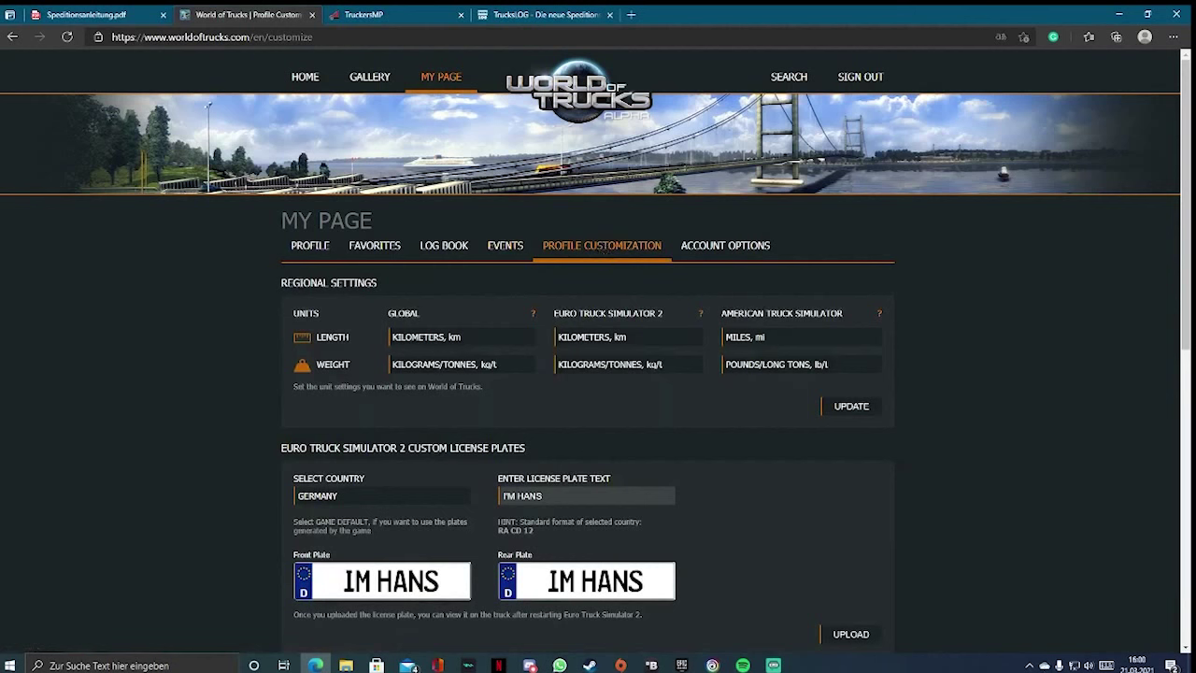
{"action": "left_click", "coordinate": [426, 339]}
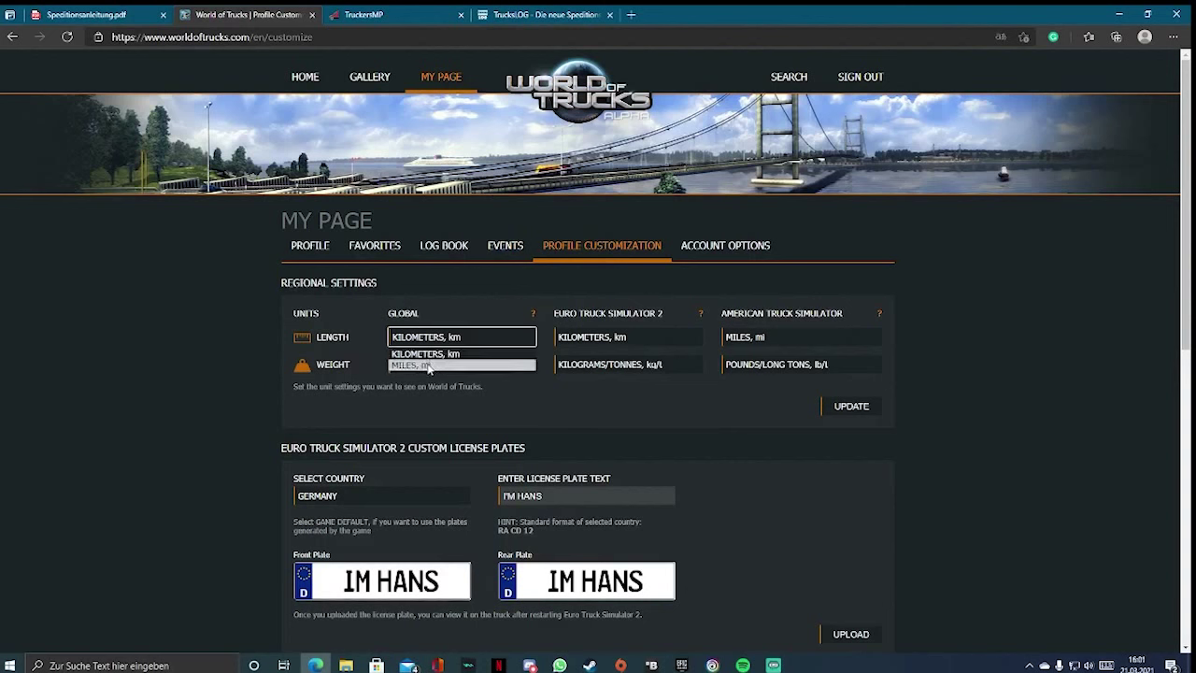
{"action": "left_click", "coordinate": [503, 299]}
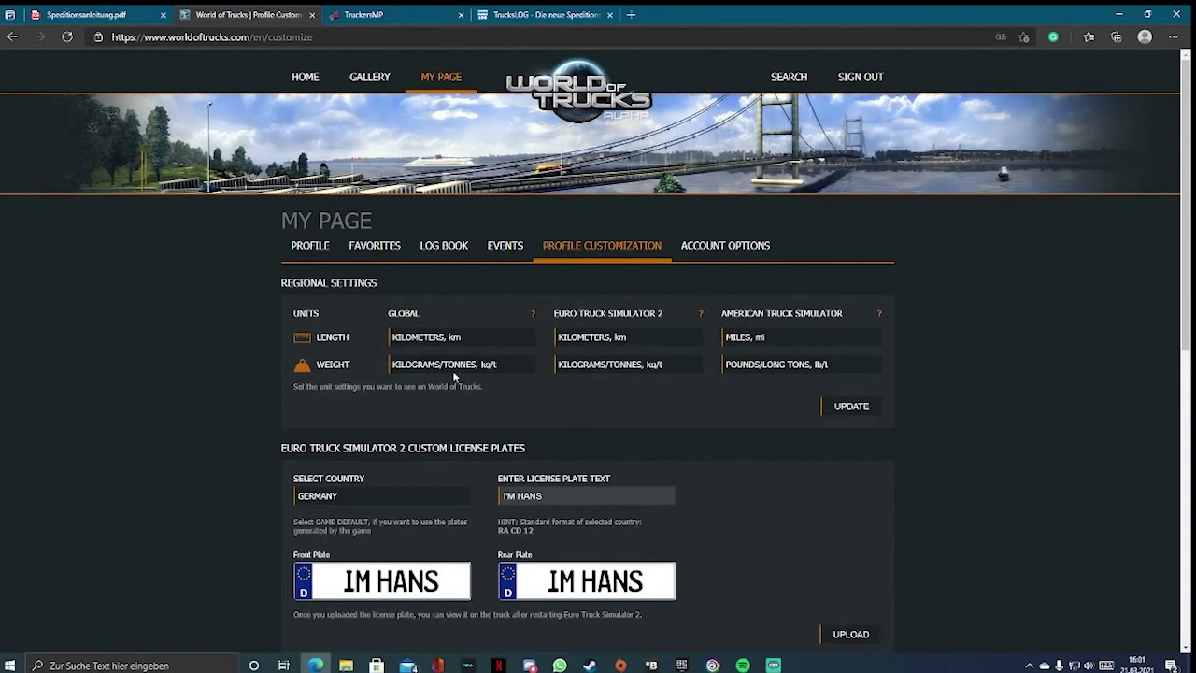
{"action": "left_click", "coordinate": [454, 367]}
{"action": "left_click", "coordinate": [533, 279]}
{"action": "left_click", "coordinate": [659, 336]}
{"action": "left_click", "coordinate": [641, 304]}
Try appending "gghh" to the Euro Truck Simulator 2 custom license plate text, then remove the added letters
{"action": "scroll", "coordinate": [683, 321], "scroll_direction": "down", "scroll_amount": 3}
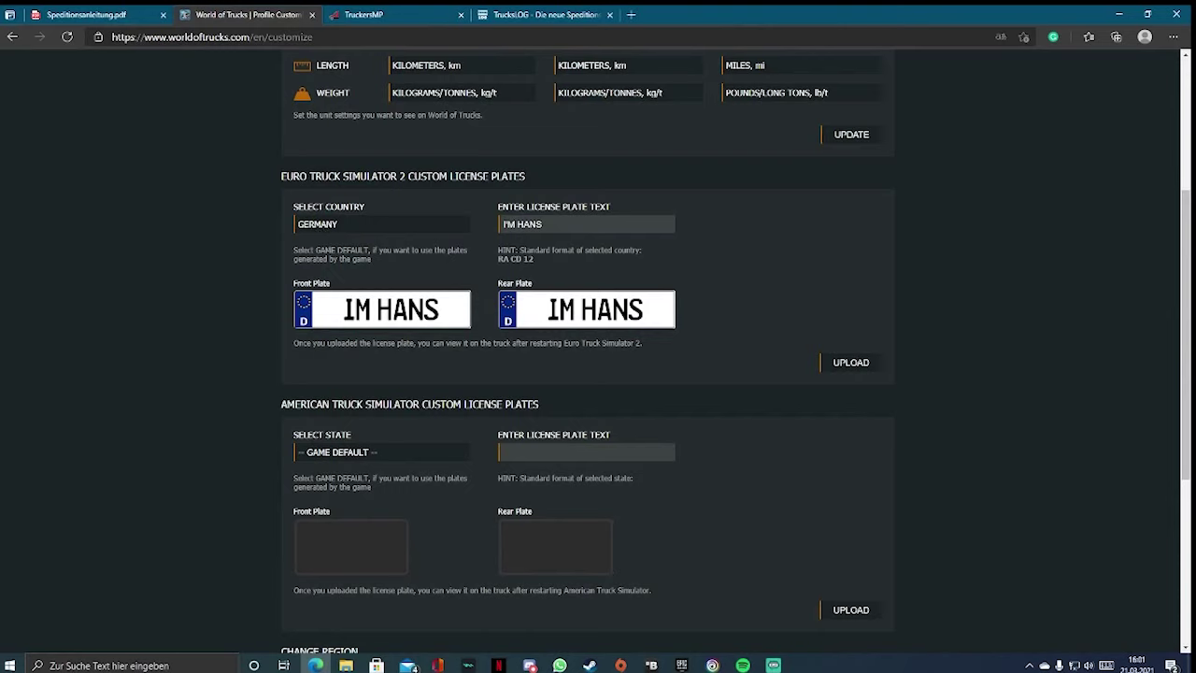
{"action": "left_click", "coordinate": [578, 225]}
{"action": "type", "text": "gghhh"}
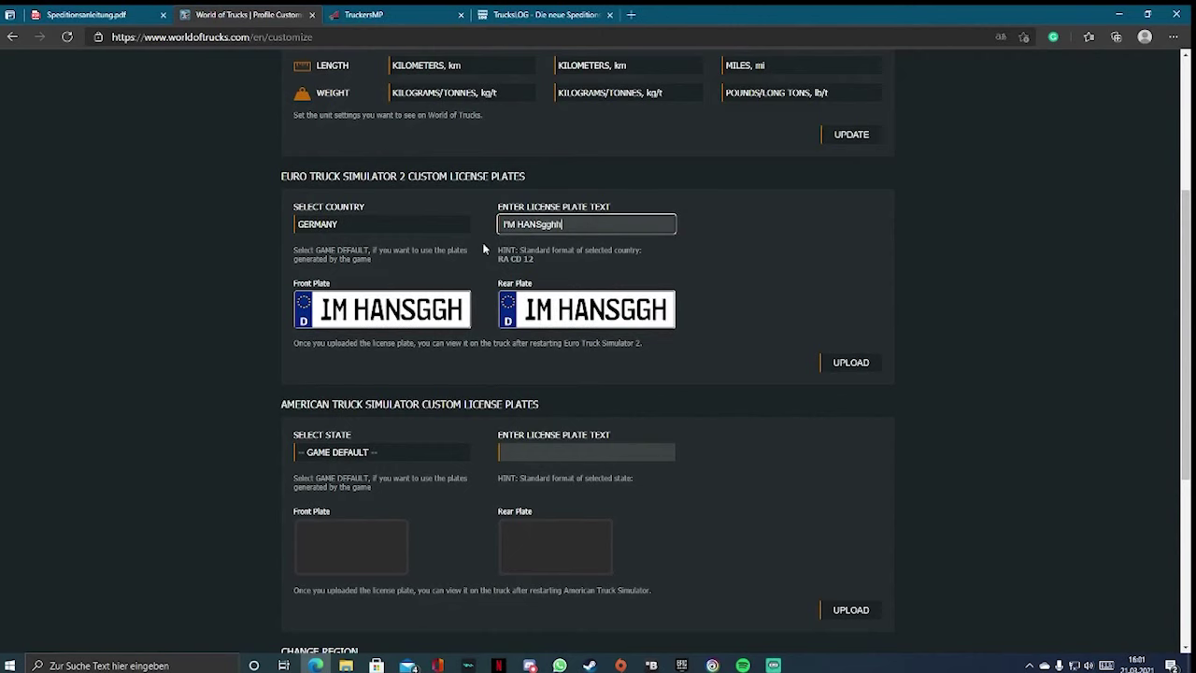
{"action": "key", "text": "BackSpace"}
{"action": "key", "text": "BackSpace"}
{"action": "key", "text": "BackSpace"}
{"action": "key", "text": "BackSpace"}
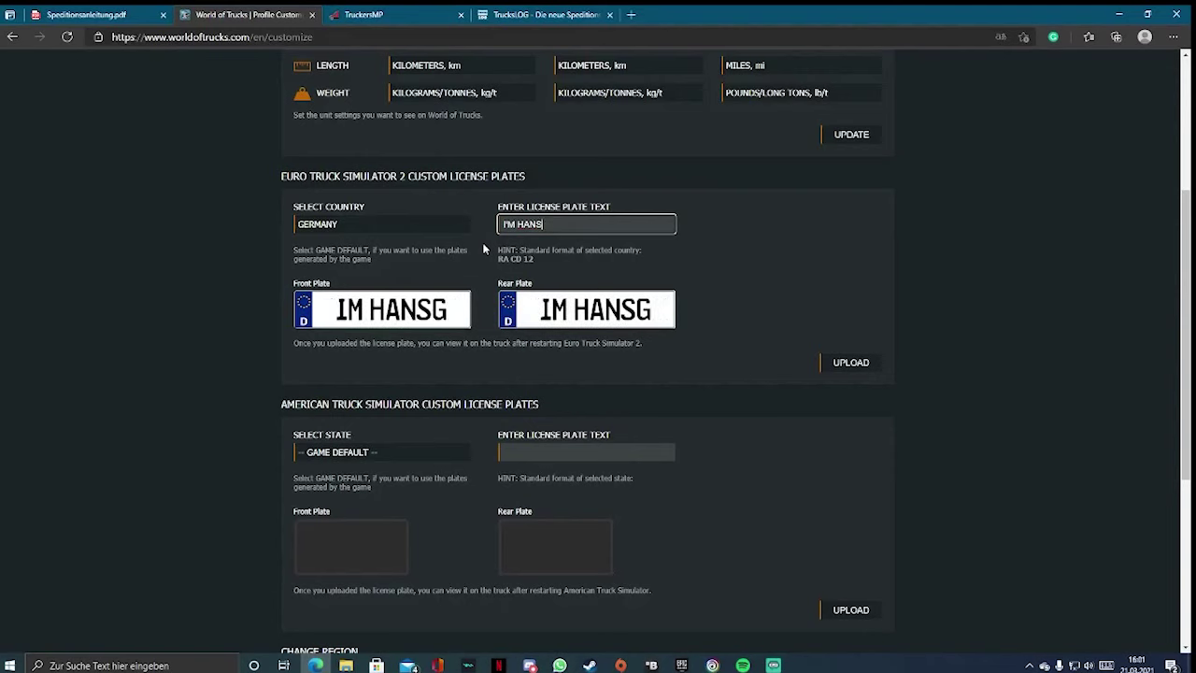
{"action": "left_click", "coordinate": [864, 364]}
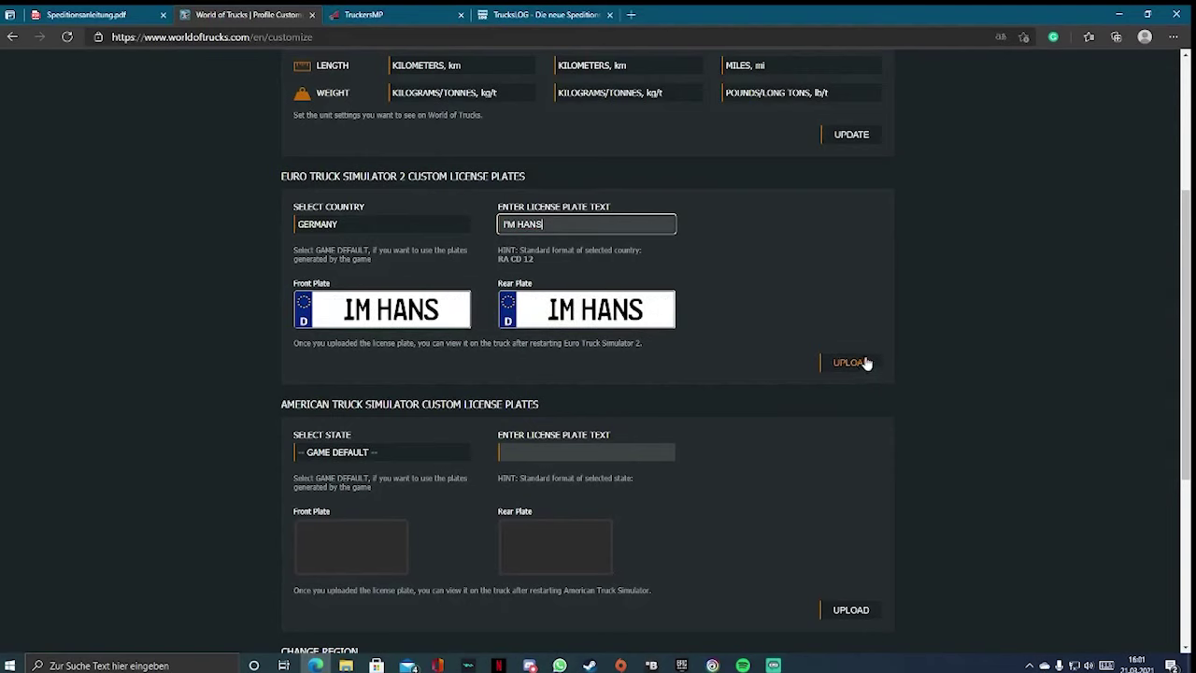
Examine the American Truck Simulator license plate, region and profile picture settings on the profile customization page
{"action": "scroll", "coordinate": [888, 412], "scroll_direction": "down", "scroll_amount": 3}
{"action": "scroll", "coordinate": [888, 448], "scroll_direction": "down", "scroll_amount": 1}
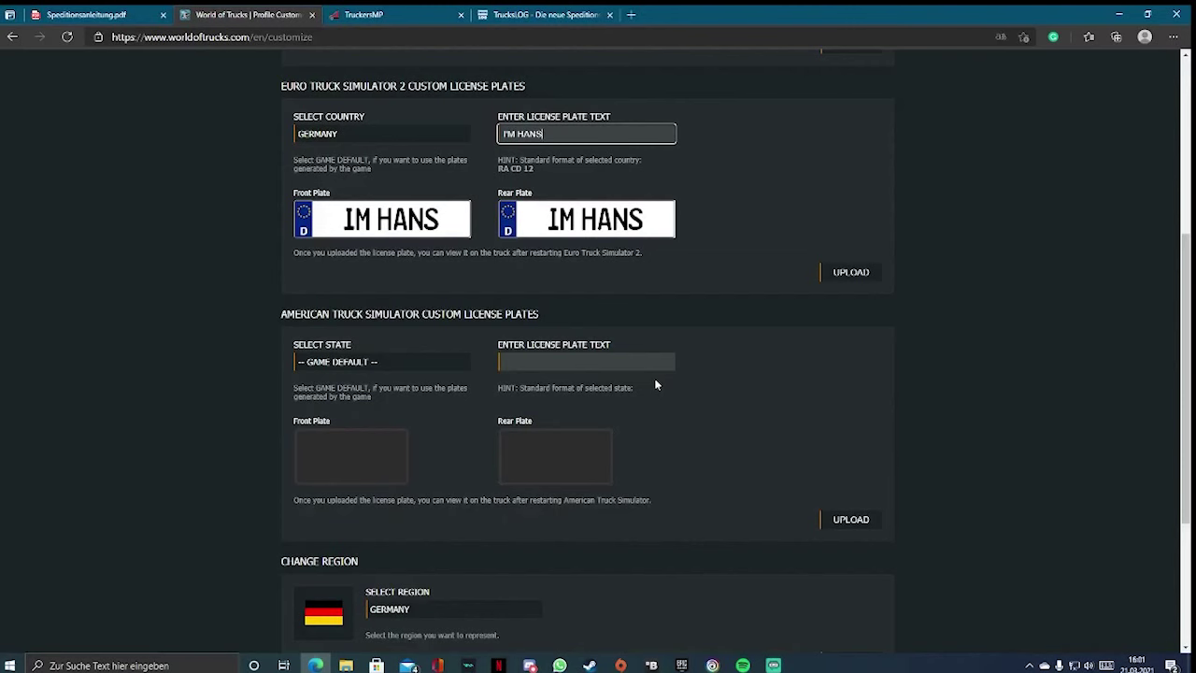
{"action": "scroll", "coordinate": [654, 379], "scroll_direction": "down", "scroll_amount": 3}
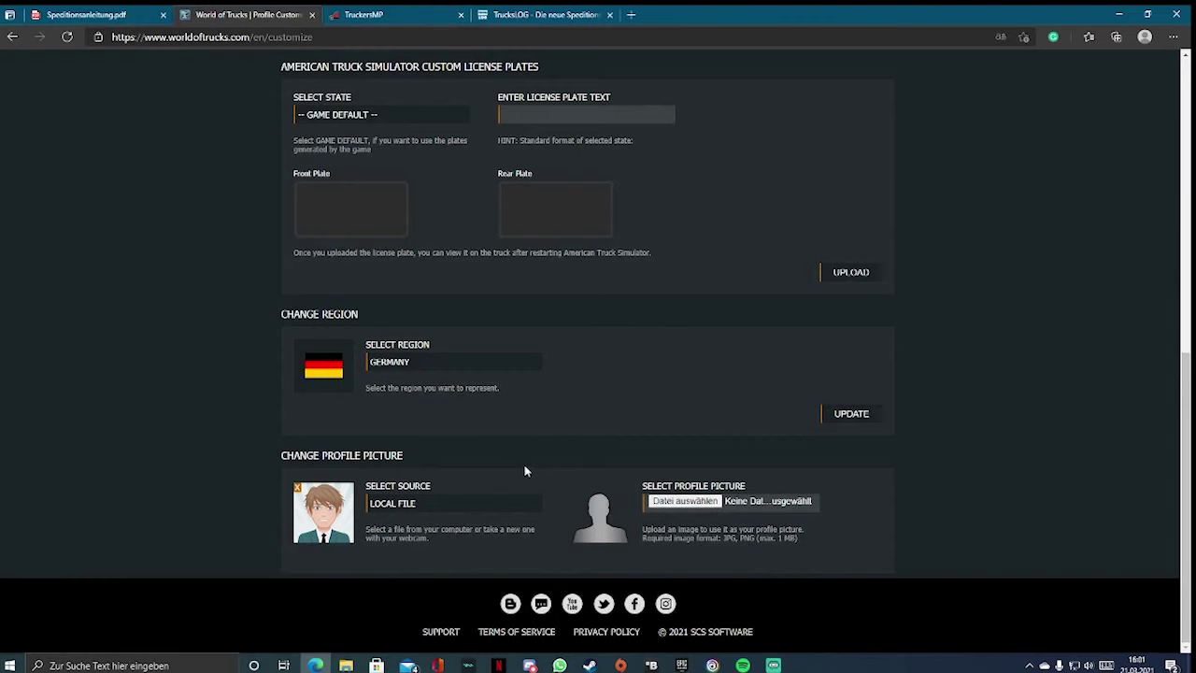
Open the World of Trucks account options and review the connected games, password, email and profile privacy settings
{"action": "scroll", "coordinate": [978, 427], "scroll_direction": "up", "scroll_amount": 2}
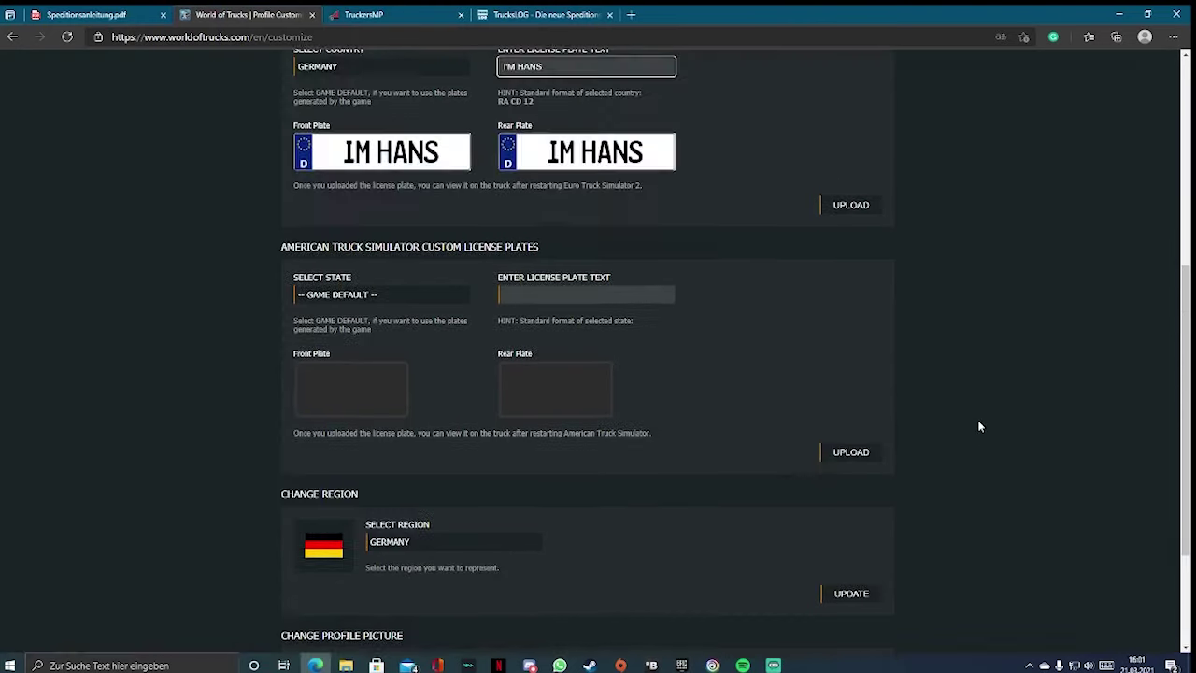
{"action": "scroll", "coordinate": [983, 413], "scroll_direction": "down", "scroll_amount": 2}
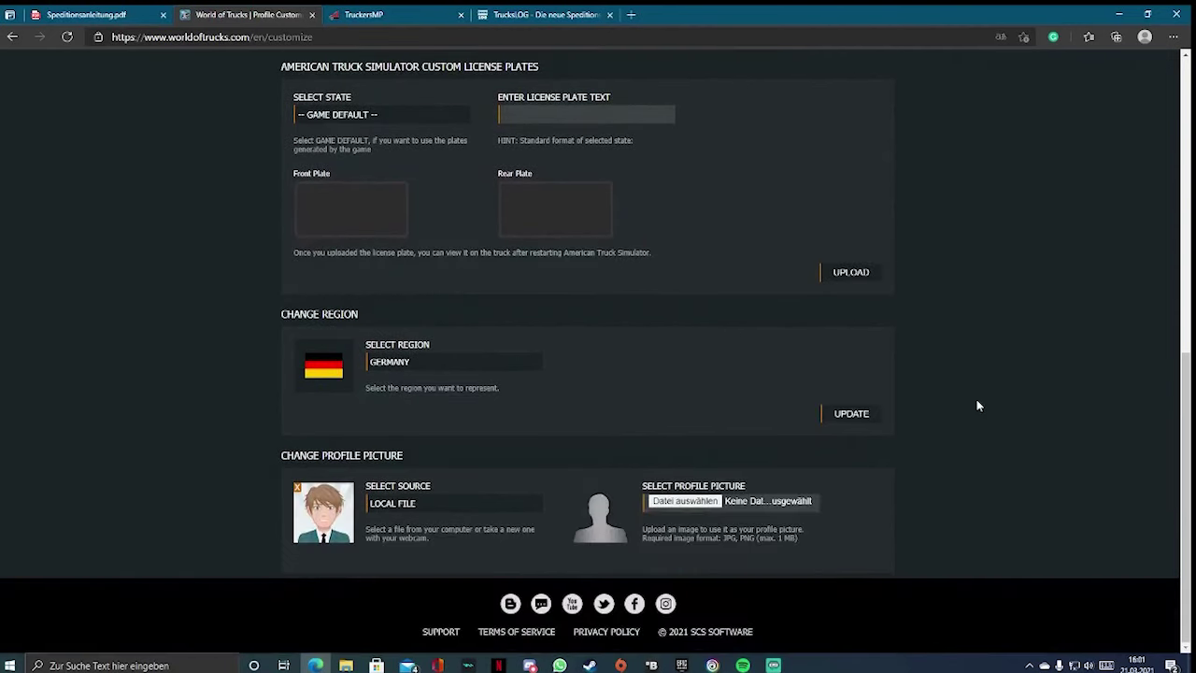
{"action": "scroll", "coordinate": [969, 458], "scroll_direction": "up", "scroll_amount": 5}
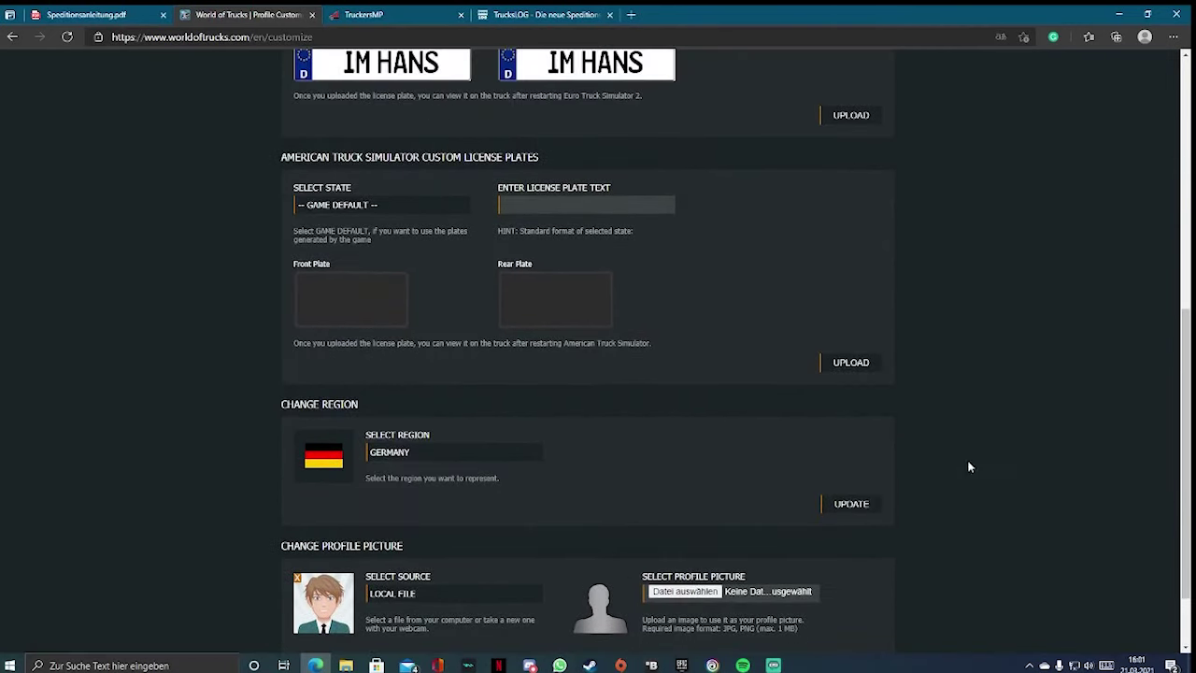
{"action": "scroll", "coordinate": [998, 416], "scroll_direction": "up", "scroll_amount": 2}
{"action": "left_click", "coordinate": [725, 182]}
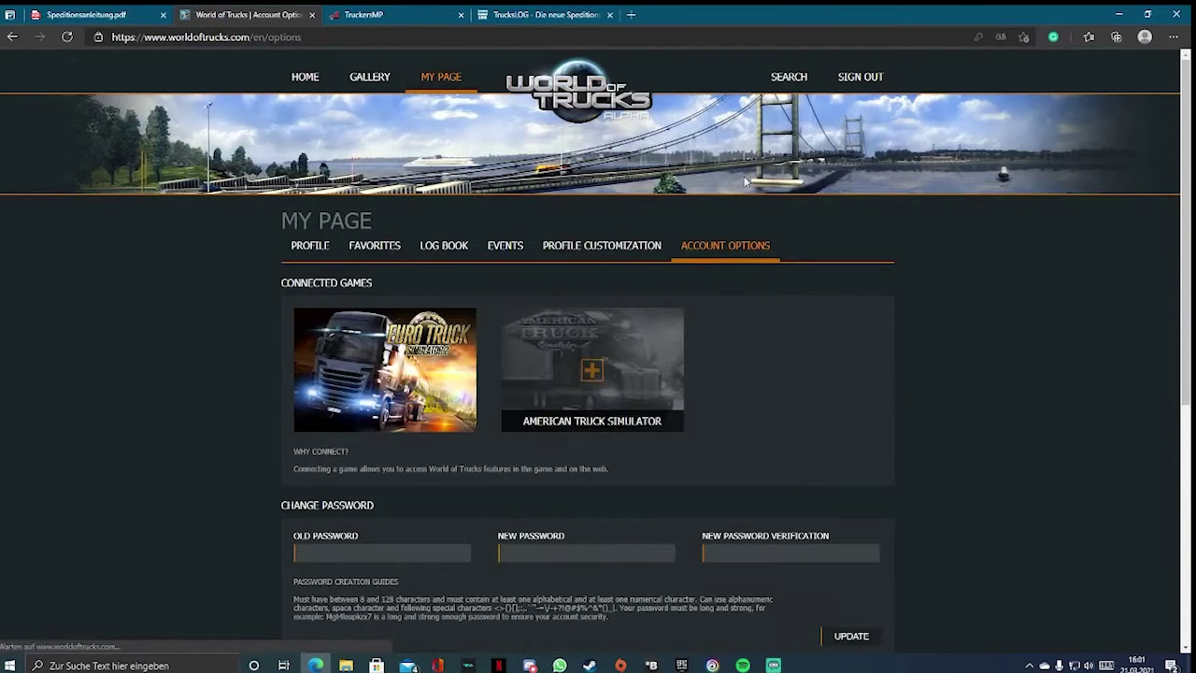
{"action": "scroll", "coordinate": [1028, 518], "scroll_direction": "down", "scroll_amount": 4}
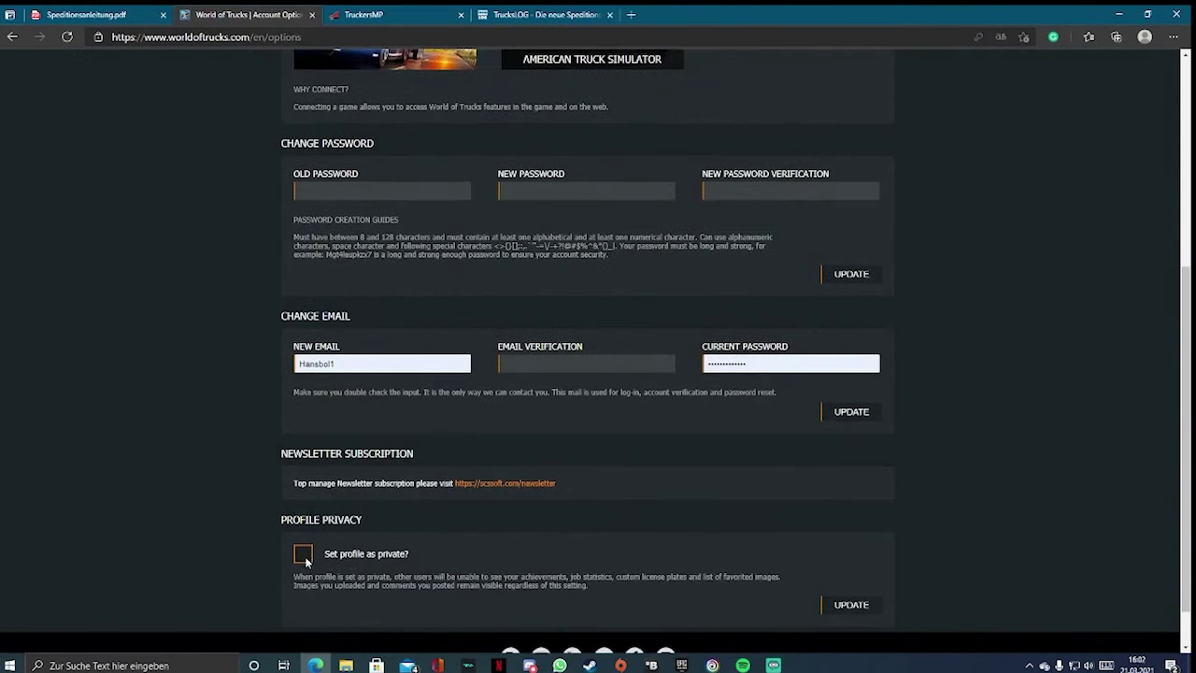
{"action": "scroll", "coordinate": [836, 476], "scroll_direction": "up", "scroll_amount": 3}
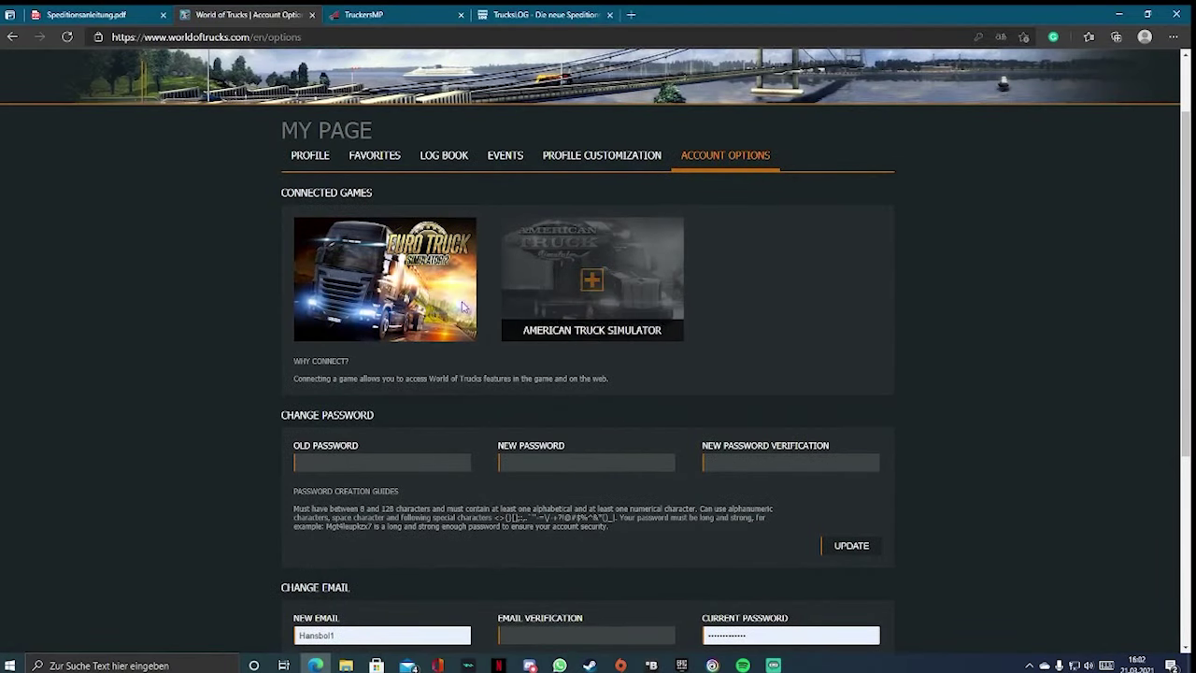
{"action": "mouse_move", "coordinate": [589, 299]}
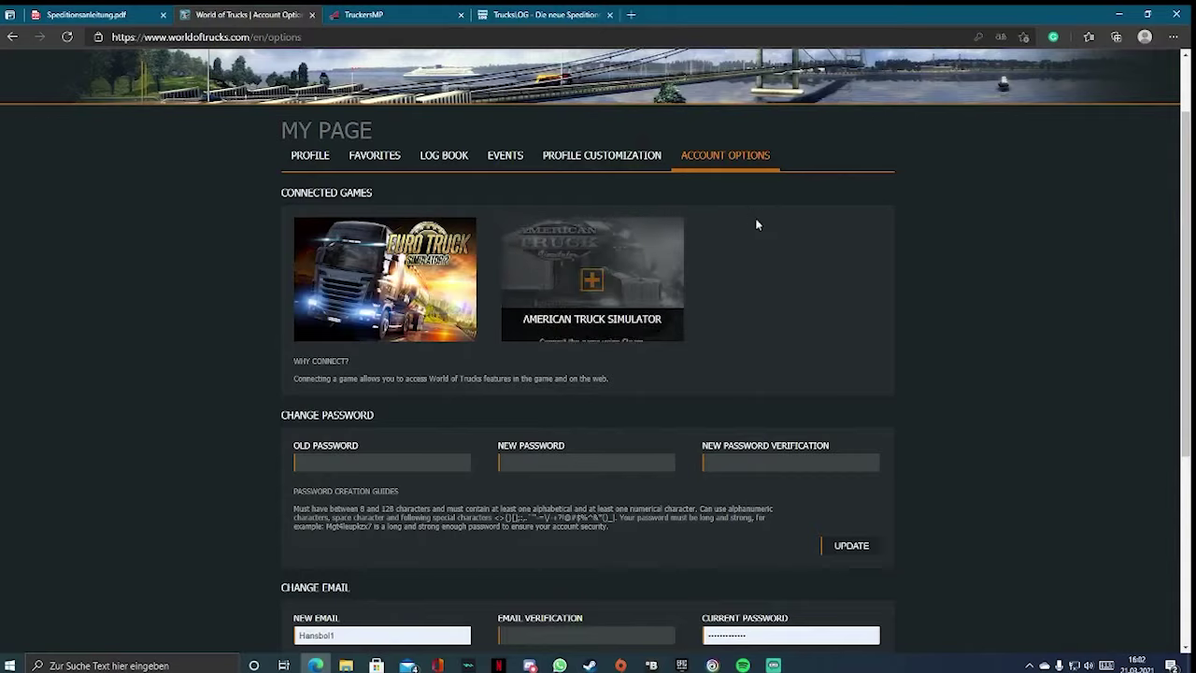
{"action": "scroll", "coordinate": [819, 260], "scroll_direction": "up", "scroll_amount": 1}
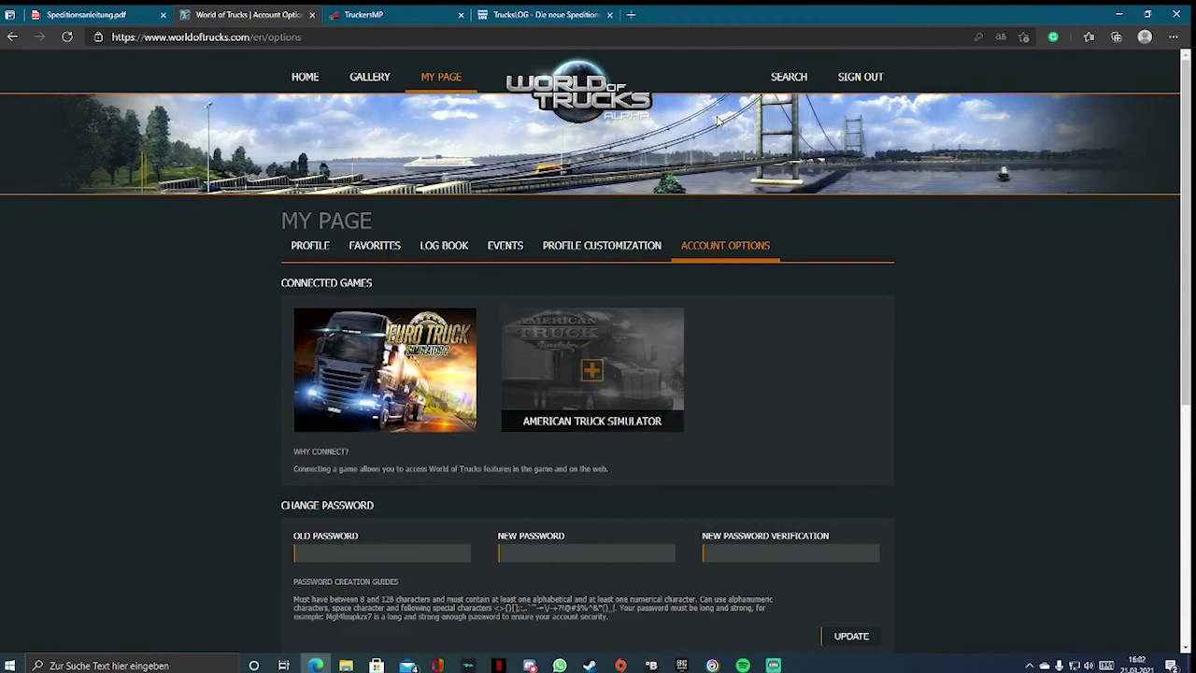
Switch to TruckersMP, open its registration page and read the requirement about owning the game on Steam
{"action": "left_click", "coordinate": [360, 14]}
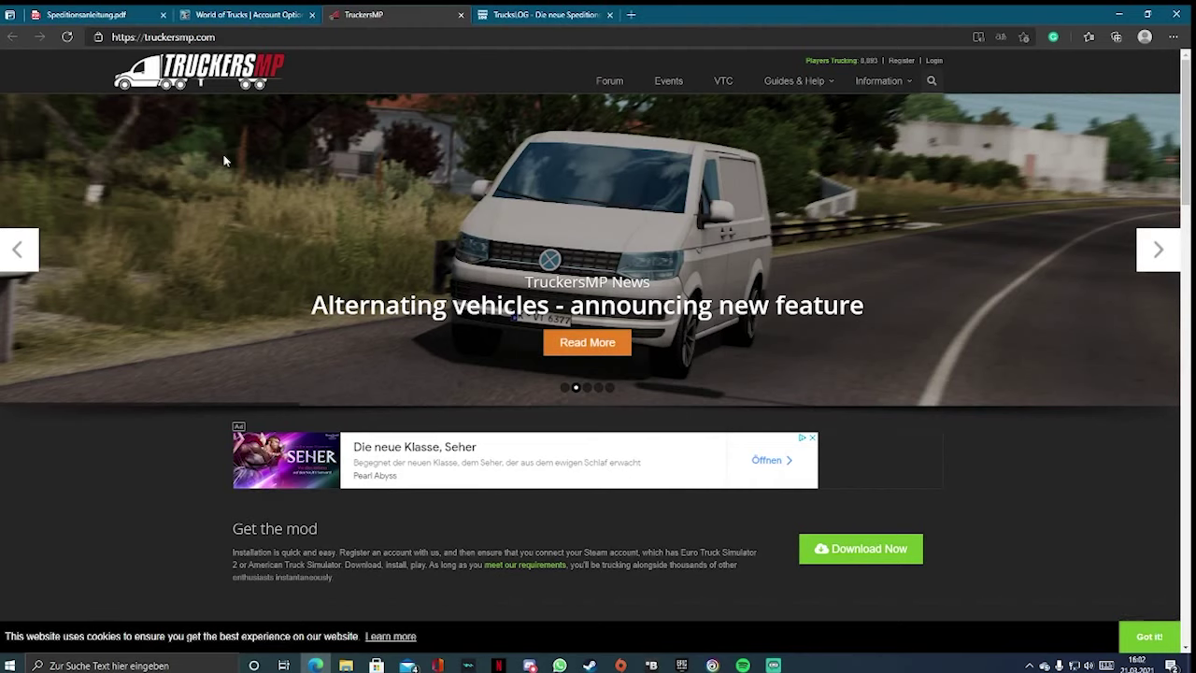
{"action": "left_click", "coordinate": [902, 60]}
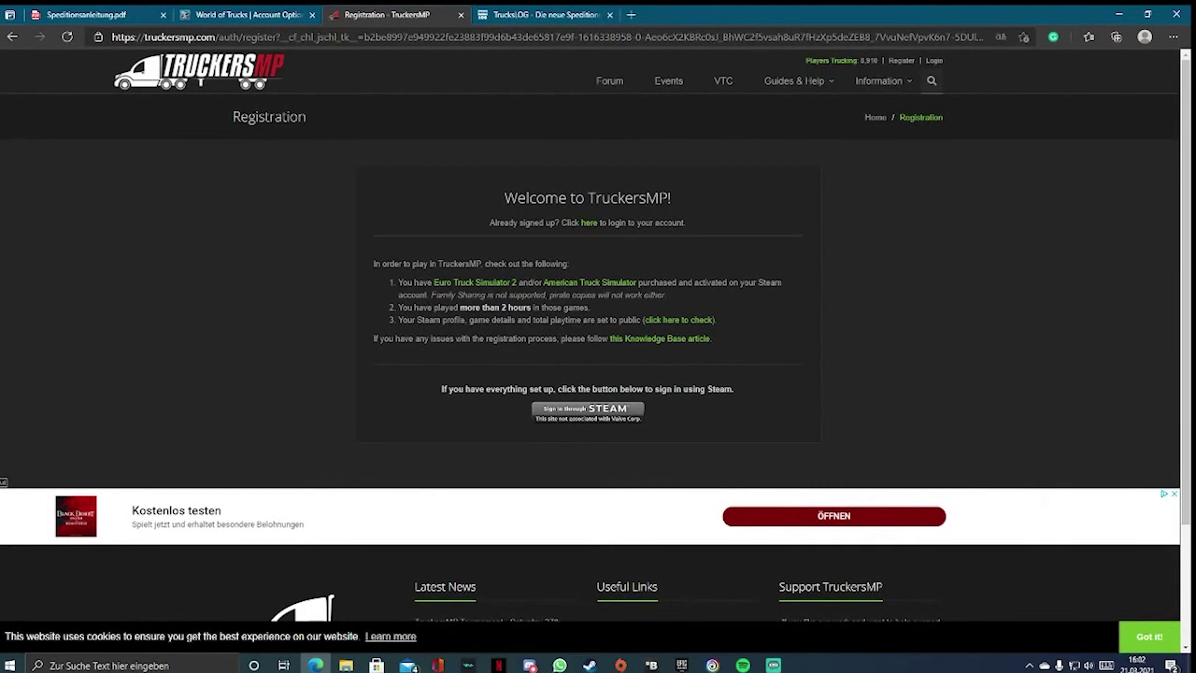
{"action": "triple_click", "coordinate": [493, 308]}
{"action": "left_click_drag", "start_coordinate": [391, 280], "coordinate": [644, 283]}
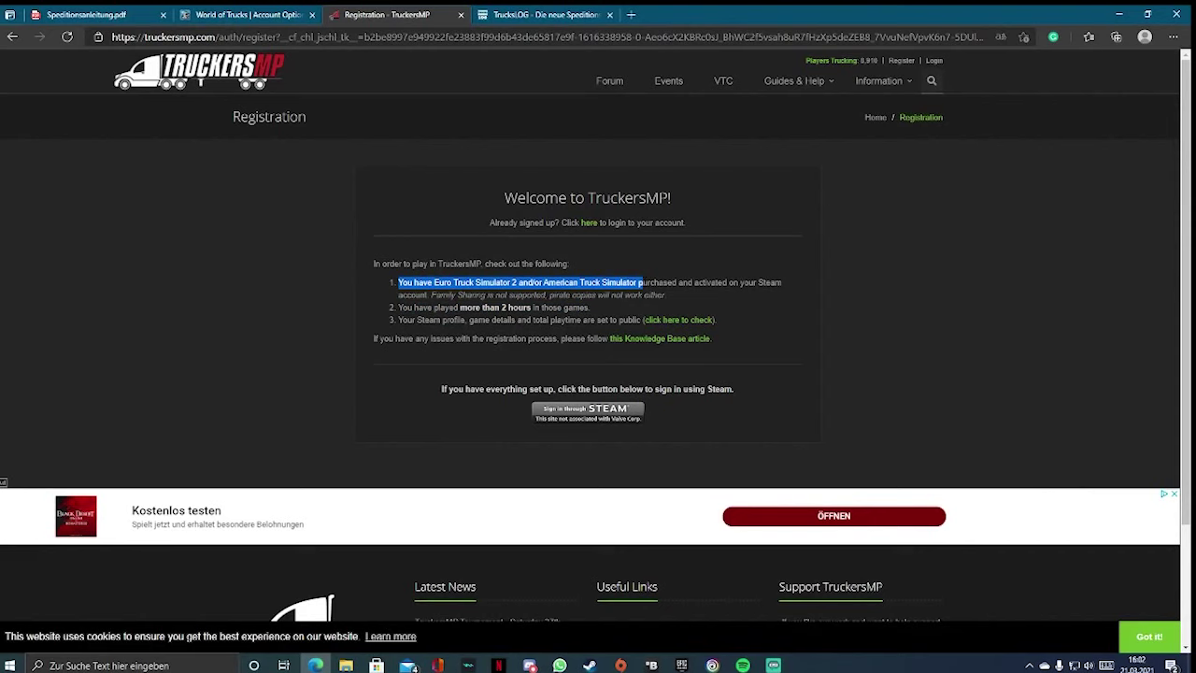
{"action": "left_click", "coordinate": [651, 271]}
{"action": "left_click_drag", "start_coordinate": [548, 294], "coordinate": [585, 295]}
{"action": "left_click", "coordinate": [585, 296]}
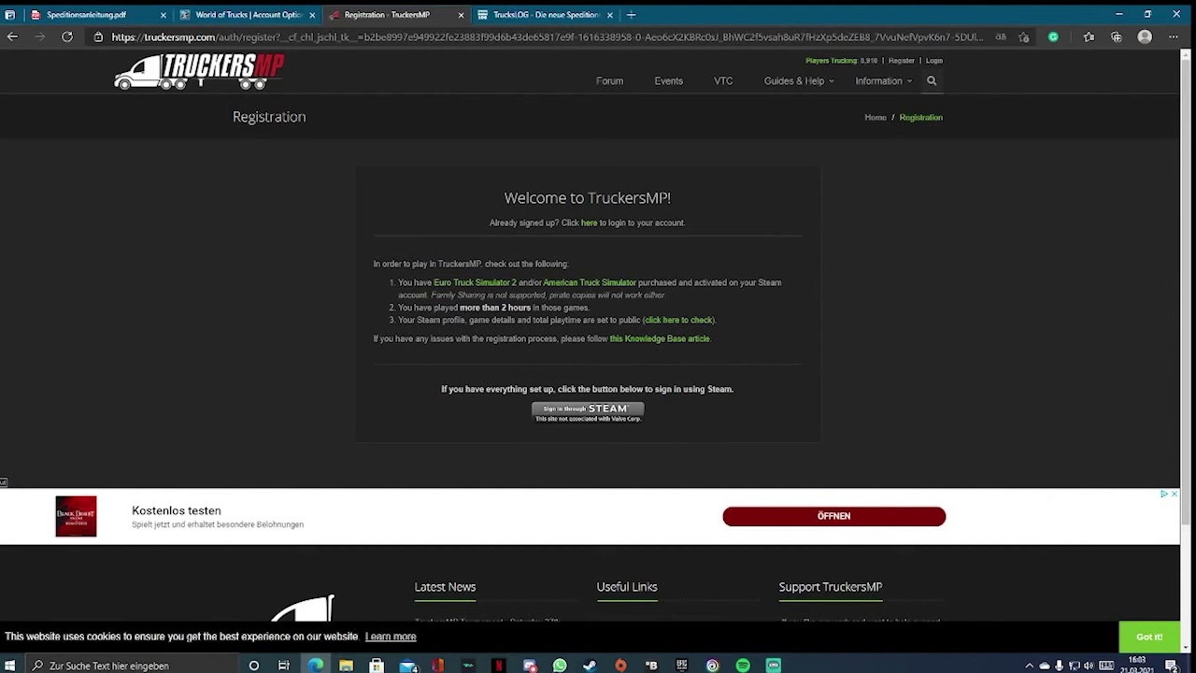
{"action": "left_click_drag", "start_coordinate": [426, 296], "coordinate": [472, 295]}
{"action": "left_click", "coordinate": [473, 295]}
Read the playtime and public-profile requirements, check the linked Steam privacy settings, and return to the registration page
{"action": "left_click_drag", "start_coordinate": [398, 307], "coordinate": [556, 320]}
{"action": "left_click", "coordinate": [629, 317]}
{"action": "left_click", "coordinate": [679, 321]}
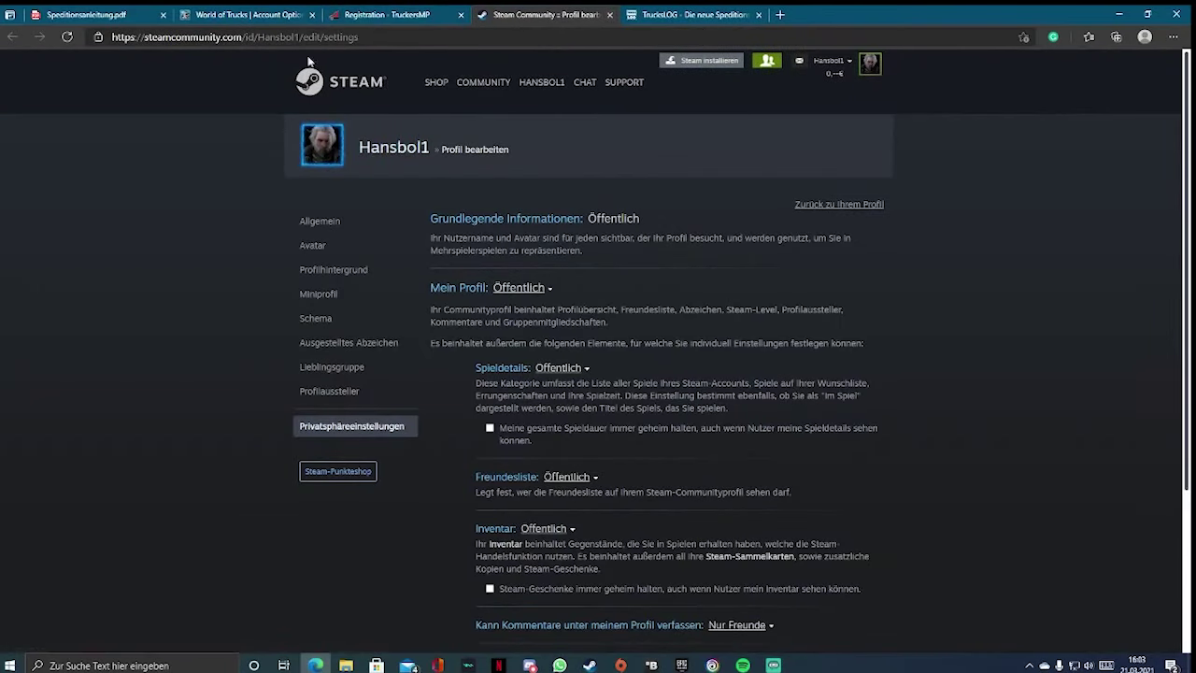
{"action": "left_click", "coordinate": [609, 15]}
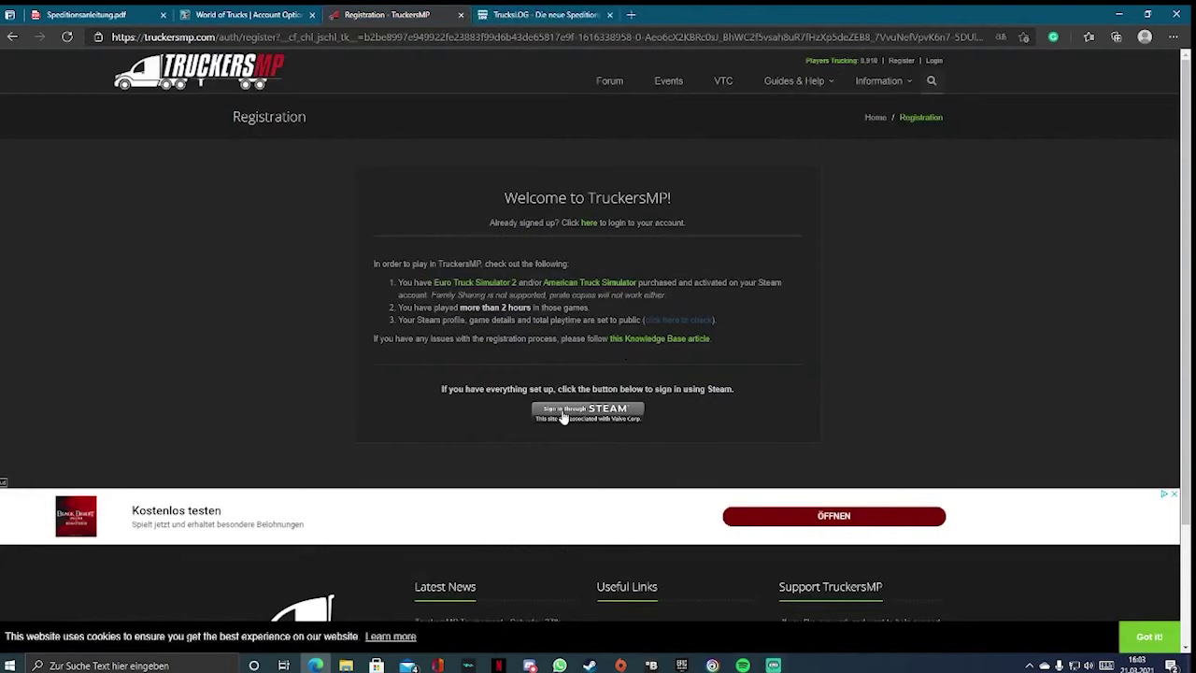
Return to the TruckersMP home page and log in to the existing account
{"action": "key", "text": "alt+Left"}
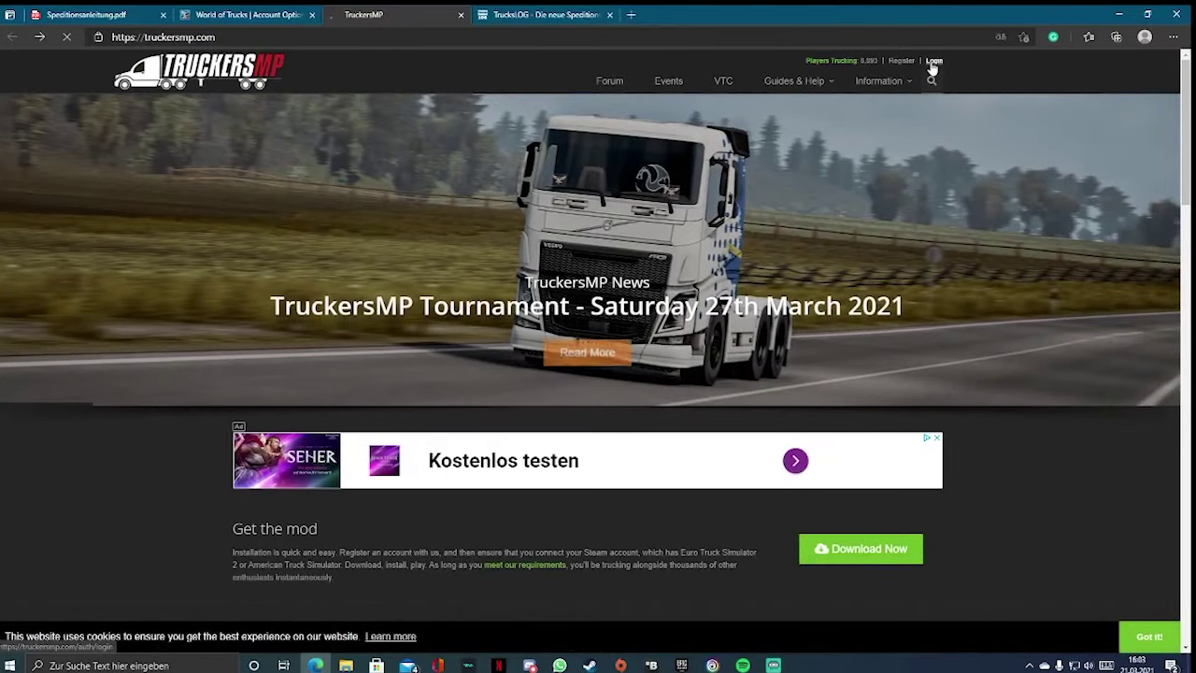
{"action": "left_click", "coordinate": [934, 60]}
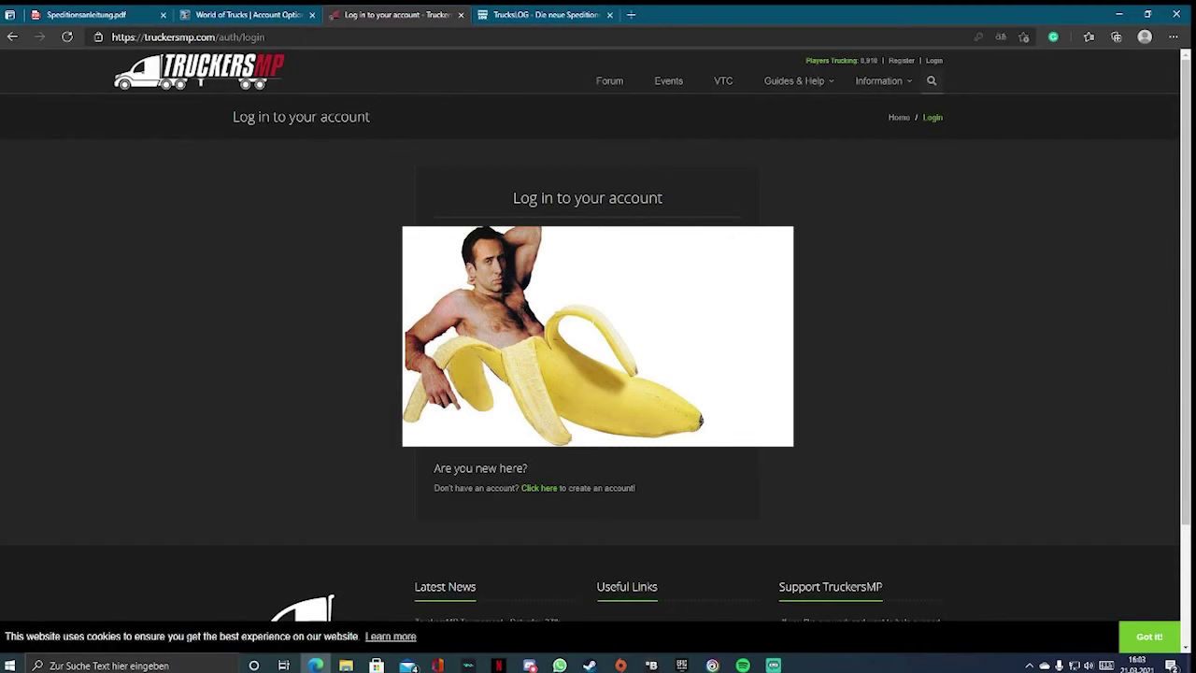
{"action": "key", "text": "alt+Left"}
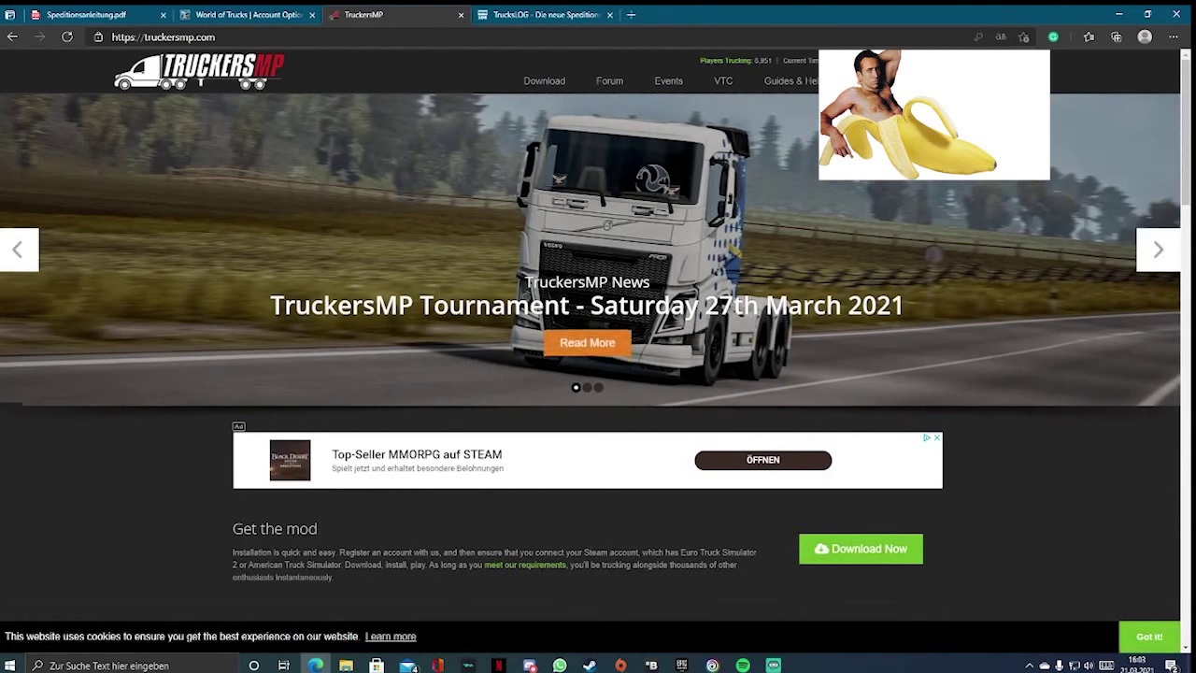
Download the TruckersMP launcher archive and run the installer it contains
{"action": "left_click", "coordinate": [544, 81]}
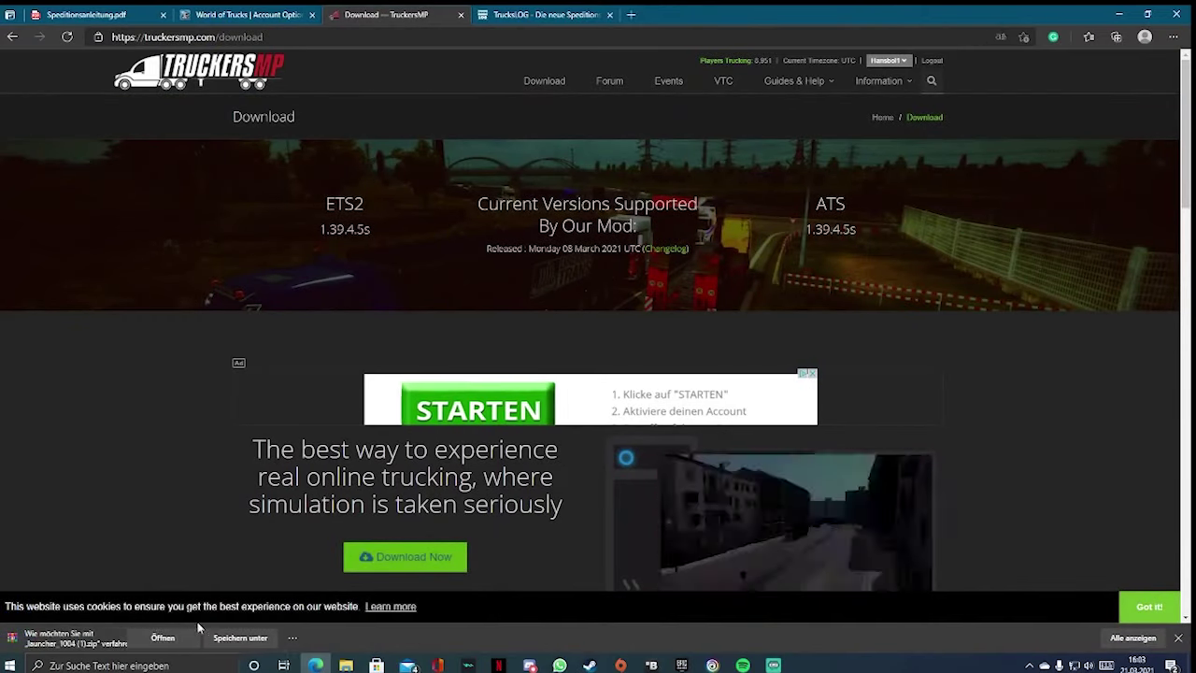
{"action": "left_click", "coordinate": [179, 638]}
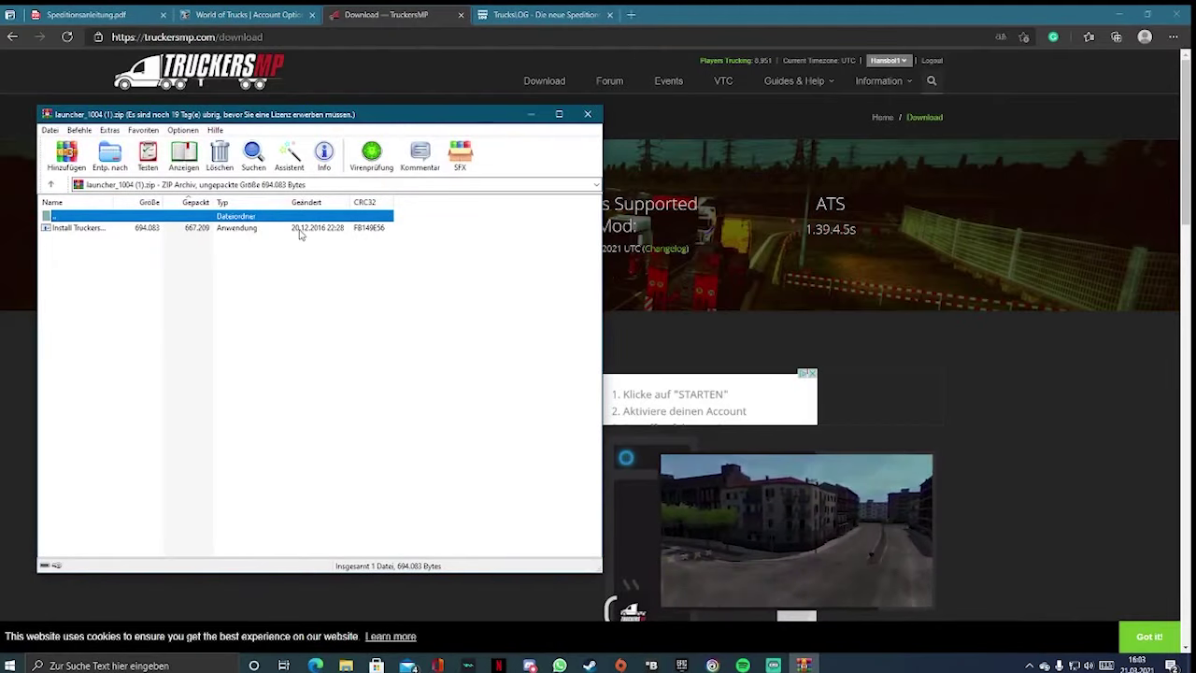
{"action": "double_click", "coordinate": [75, 228]}
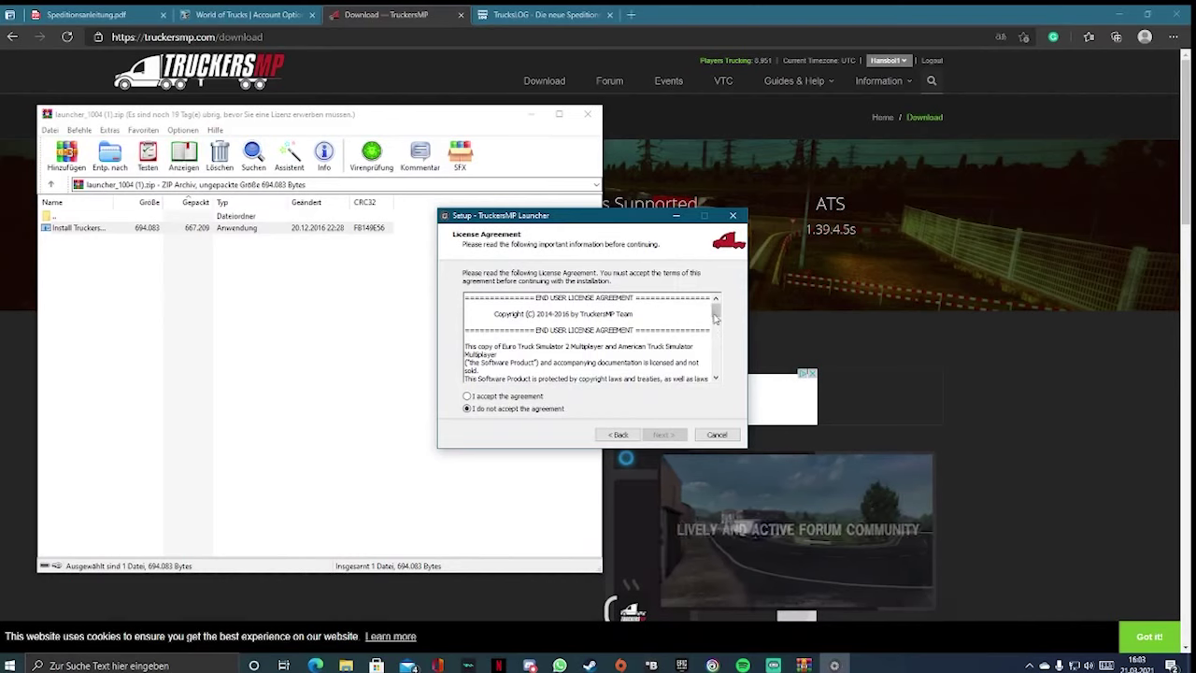
Read through the TruckersMP Launcher license agreement, accept it and continue the setup
{"action": "scroll", "coordinate": [589, 336], "scroll_direction": "down", "scroll_amount": 10}
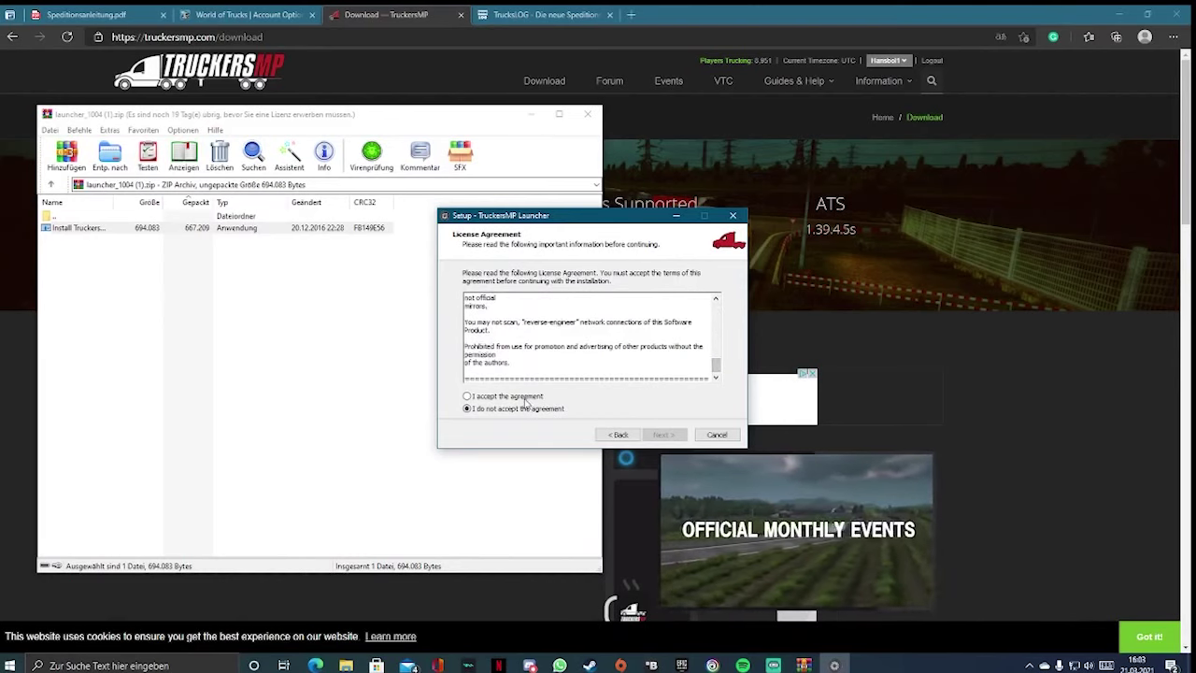
{"action": "left_click", "coordinate": [526, 398]}
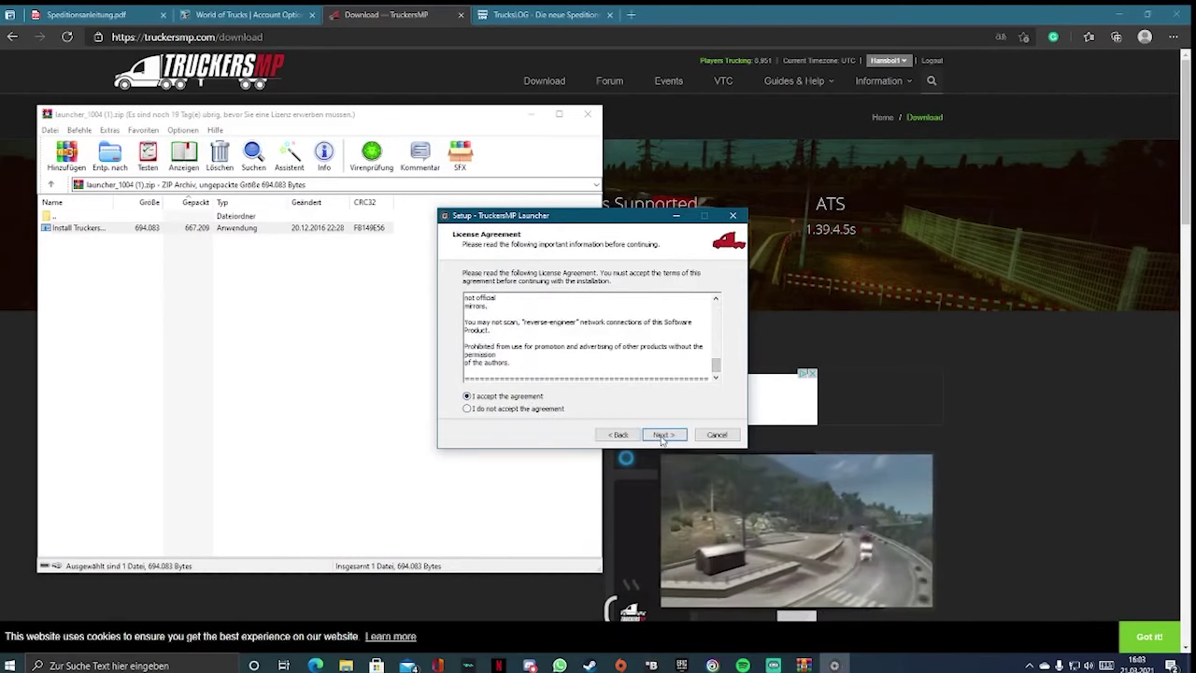
{"action": "key", "text": "Return"}
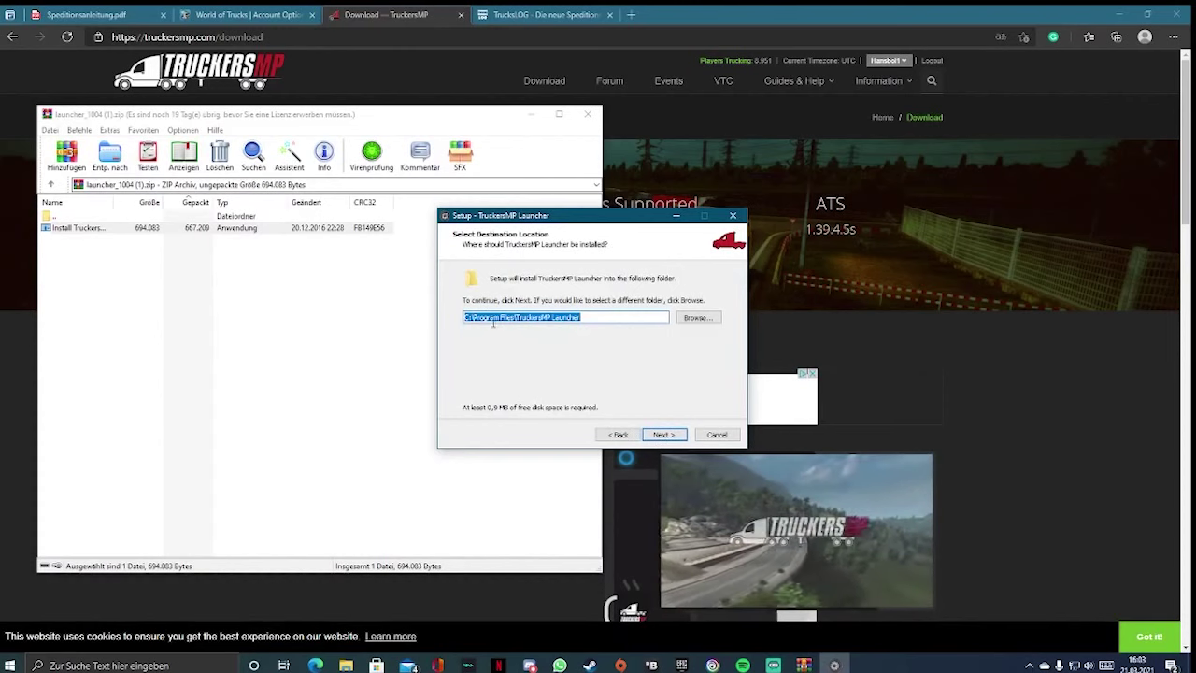
Keep C:\Program Files\TruckersMP Launcher as the destination folder and exclude the ATS Multiplayer component from the installation
{"action": "left_click", "coordinate": [493, 322]}
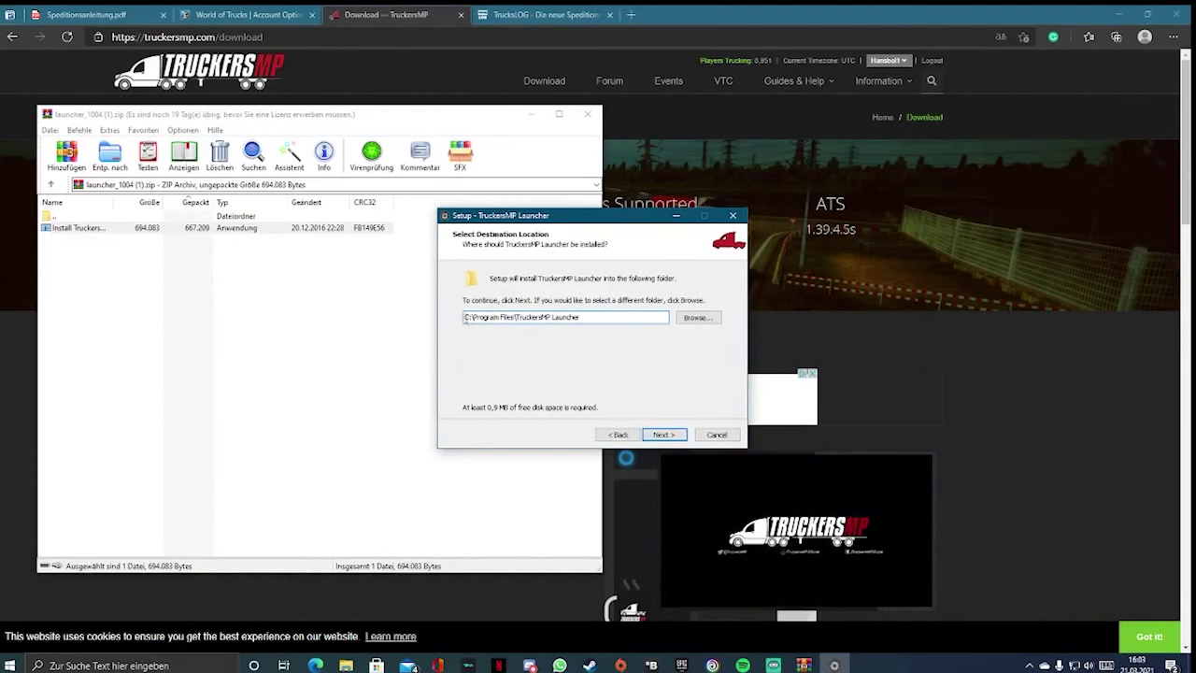
{"action": "left_click_drag", "start_coordinate": [464, 319], "coordinate": [602, 318]}
{"action": "left_click", "coordinate": [603, 318]}
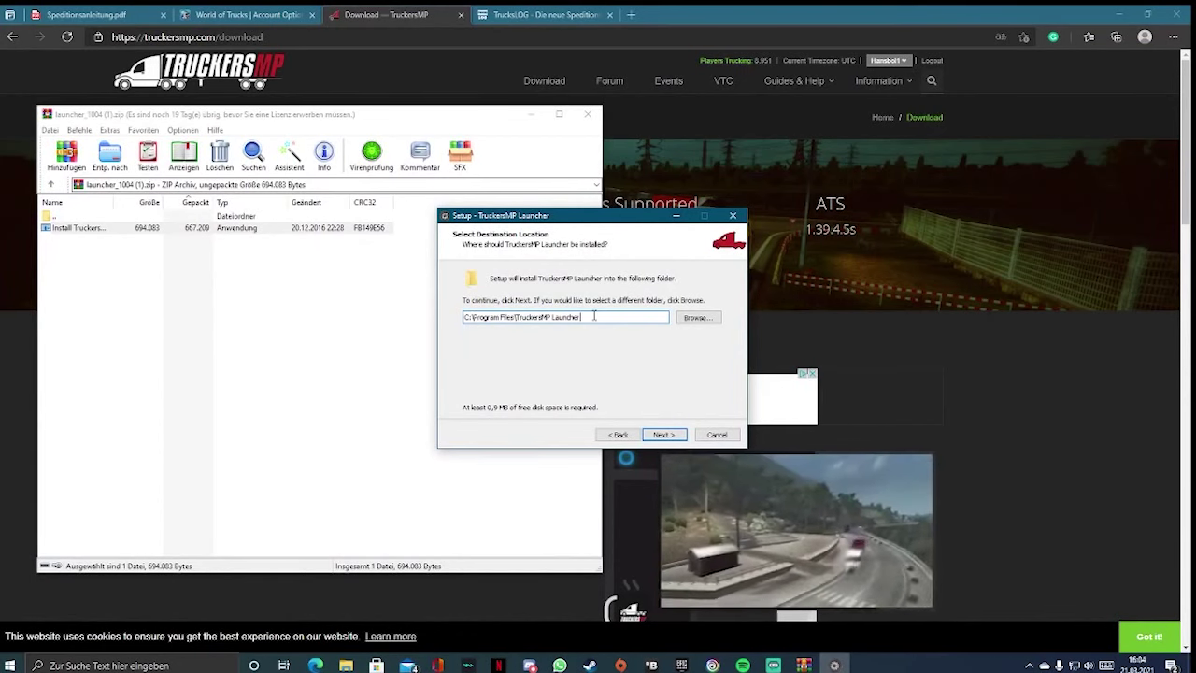
{"action": "left_click", "coordinate": [661, 435]}
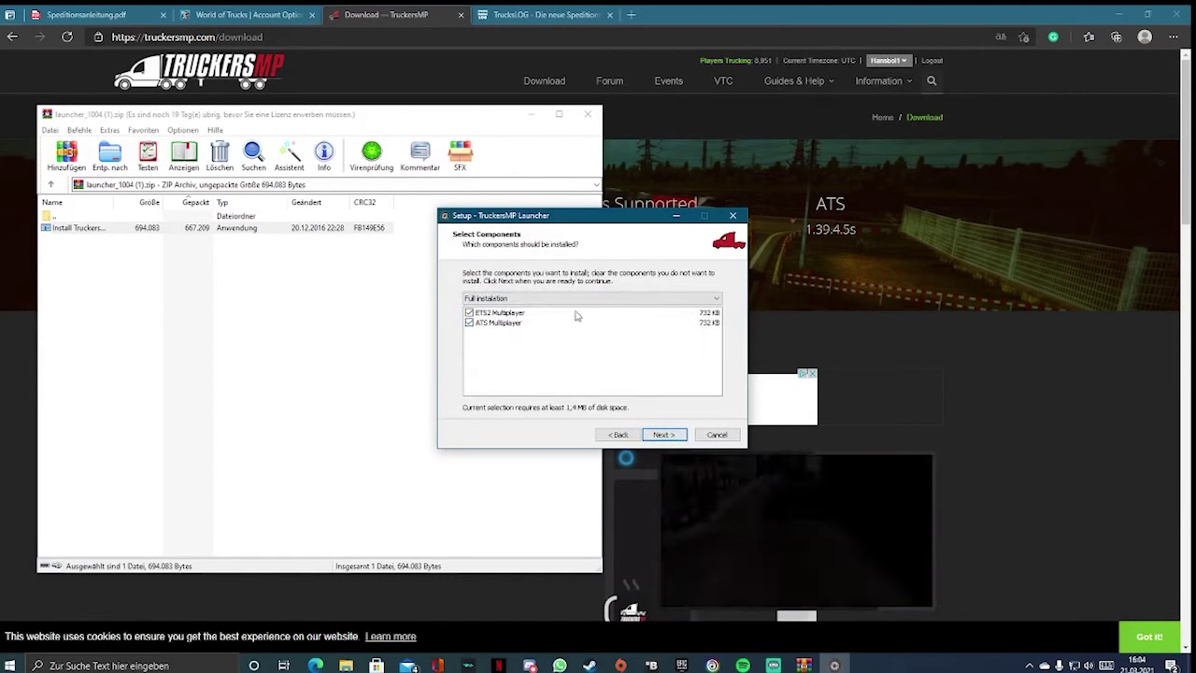
{"action": "left_click", "coordinate": [469, 322]}
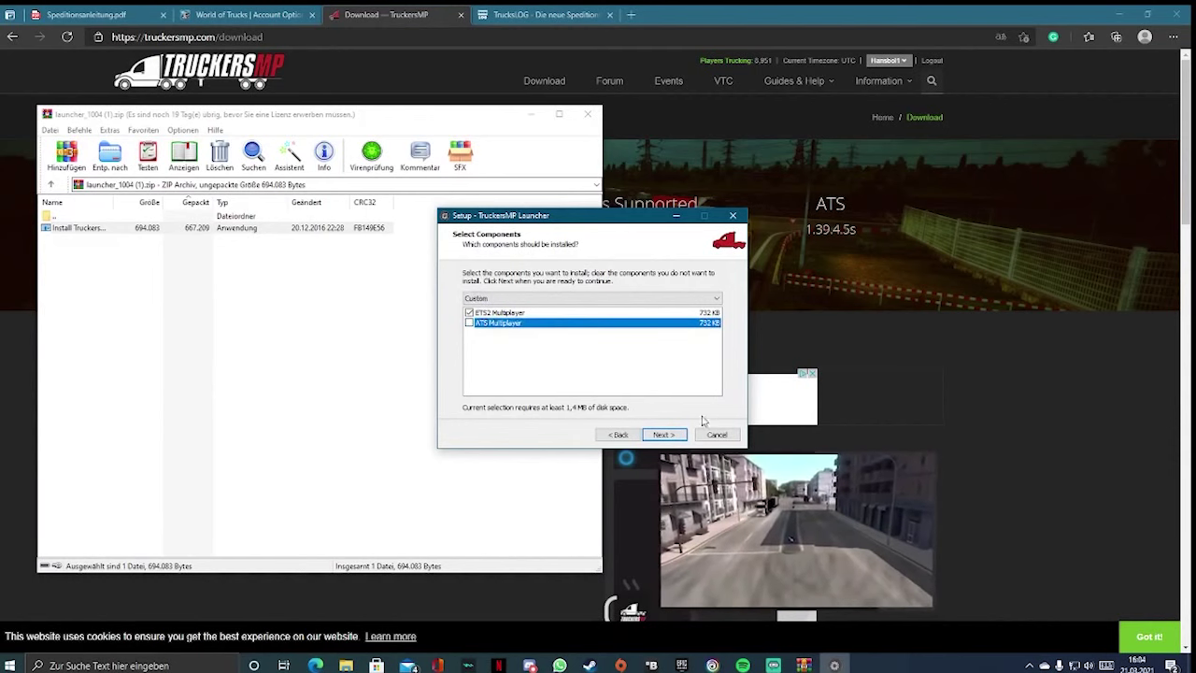
{"action": "key", "text": "Return"}
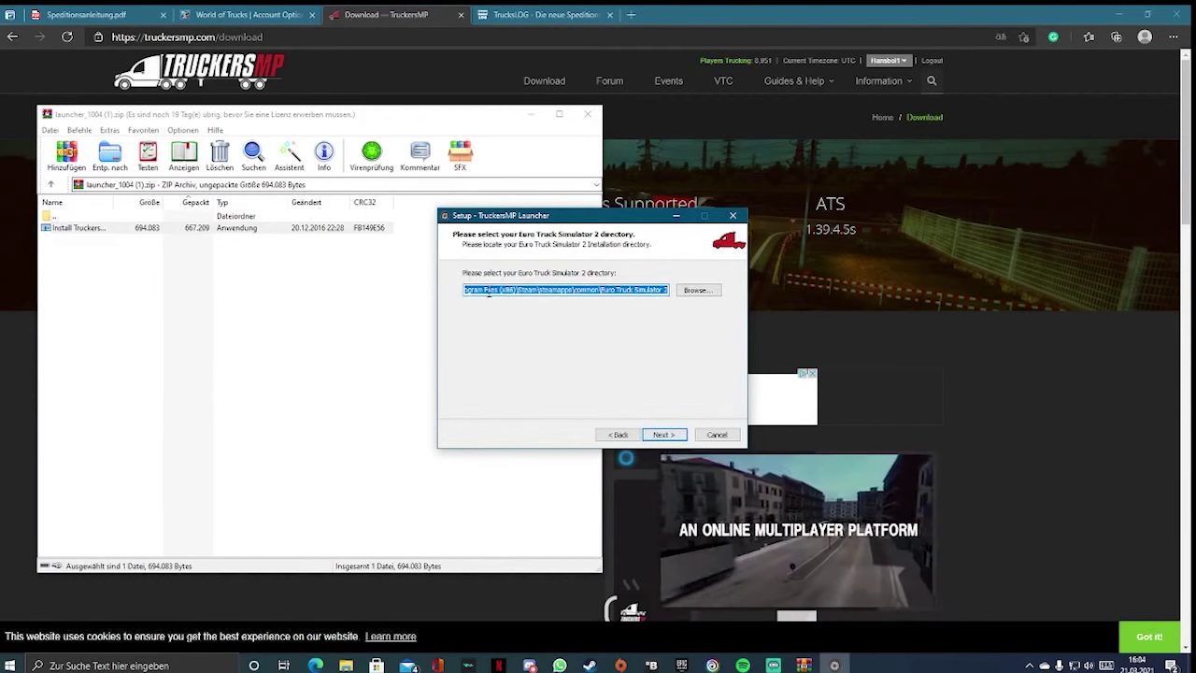
Check the proposed Euro Truck Simulator 2 directory and browse the folder tree from drive C: through Programme (x86) and Steam to steamapps\common
{"action": "left_click", "coordinate": [490, 291]}
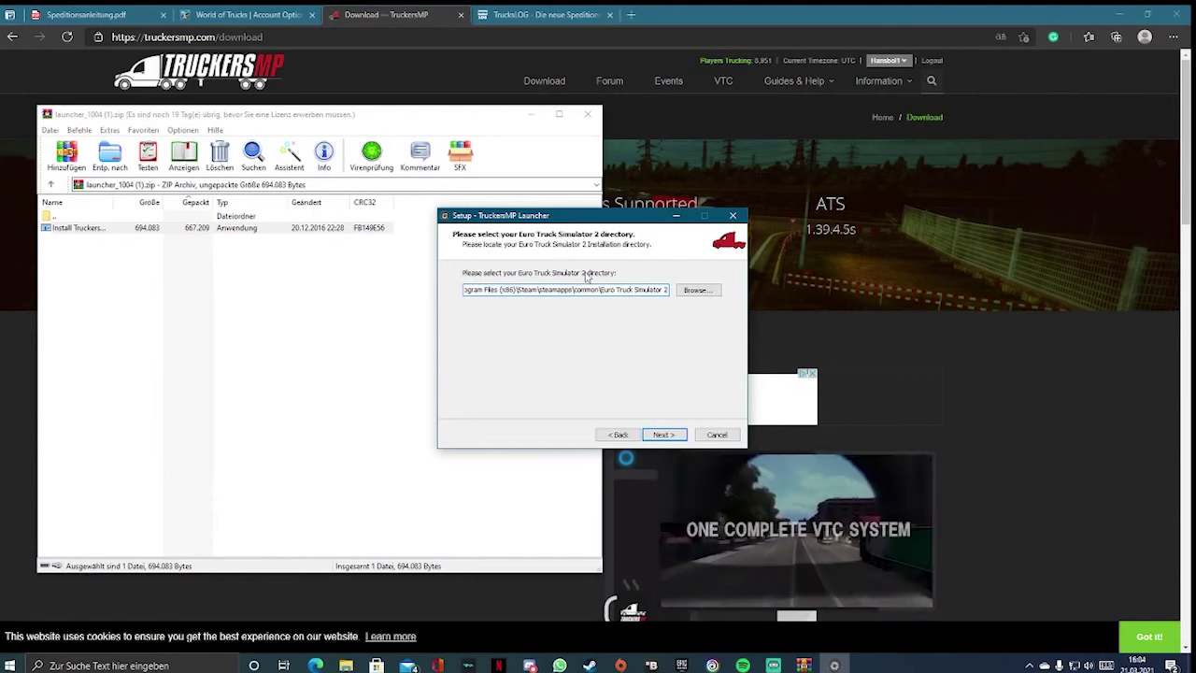
{"action": "mouse_move", "coordinate": [588, 289]}
{"action": "left_mouse_down"}
{"action": "mouse_move", "coordinate": [449, 294]}
{"action": "mouse_move", "coordinate": [601, 295]}
{"action": "left_mouse_up"}
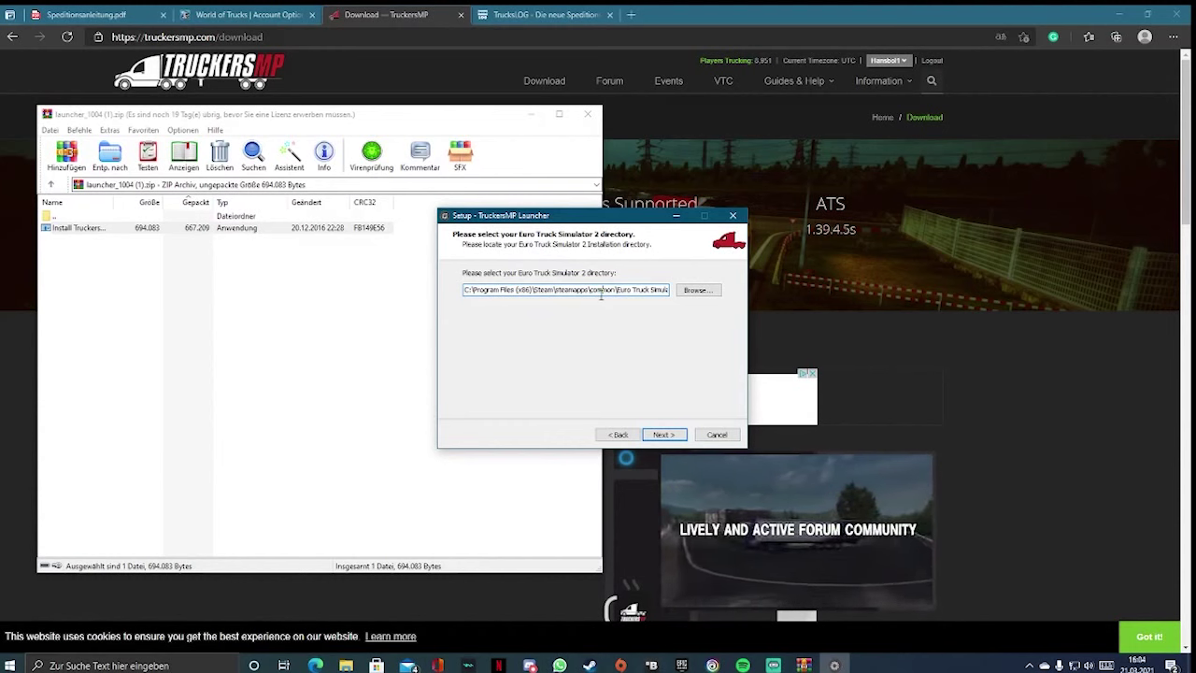
{"action": "left_click", "coordinate": [708, 292]}
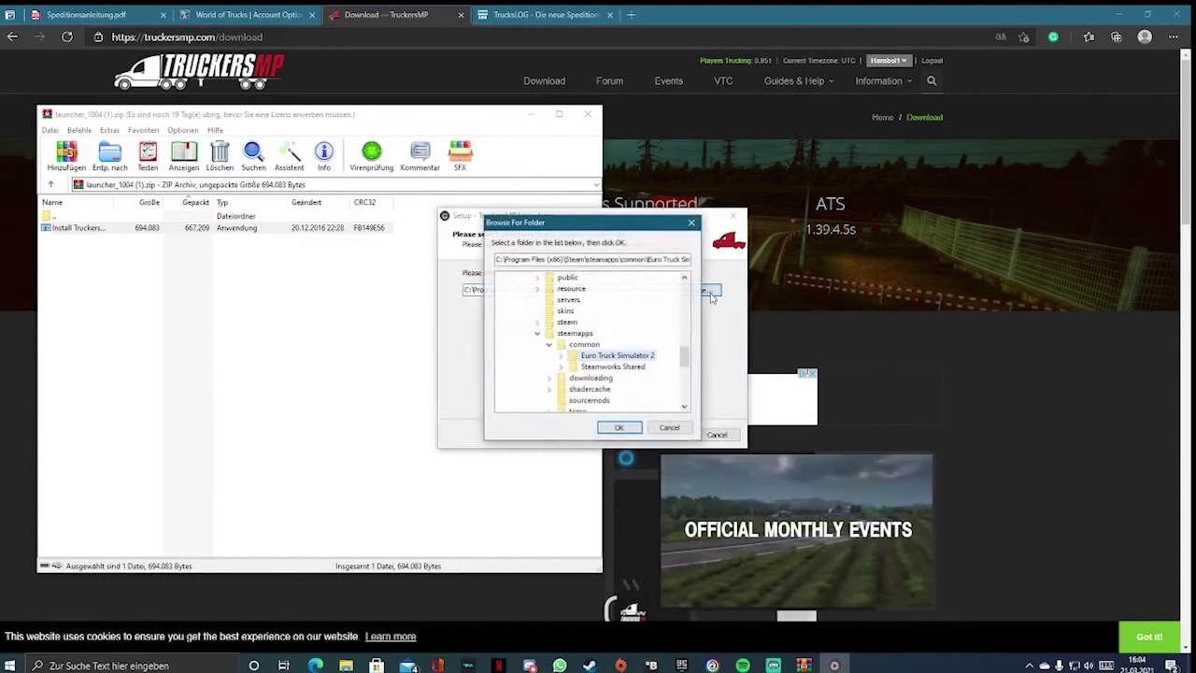
{"action": "scroll", "coordinate": [575, 322], "scroll_direction": "up", "scroll_amount": 5}
{"action": "scroll", "coordinate": [575, 322], "scroll_direction": "up", "scroll_amount": 5}
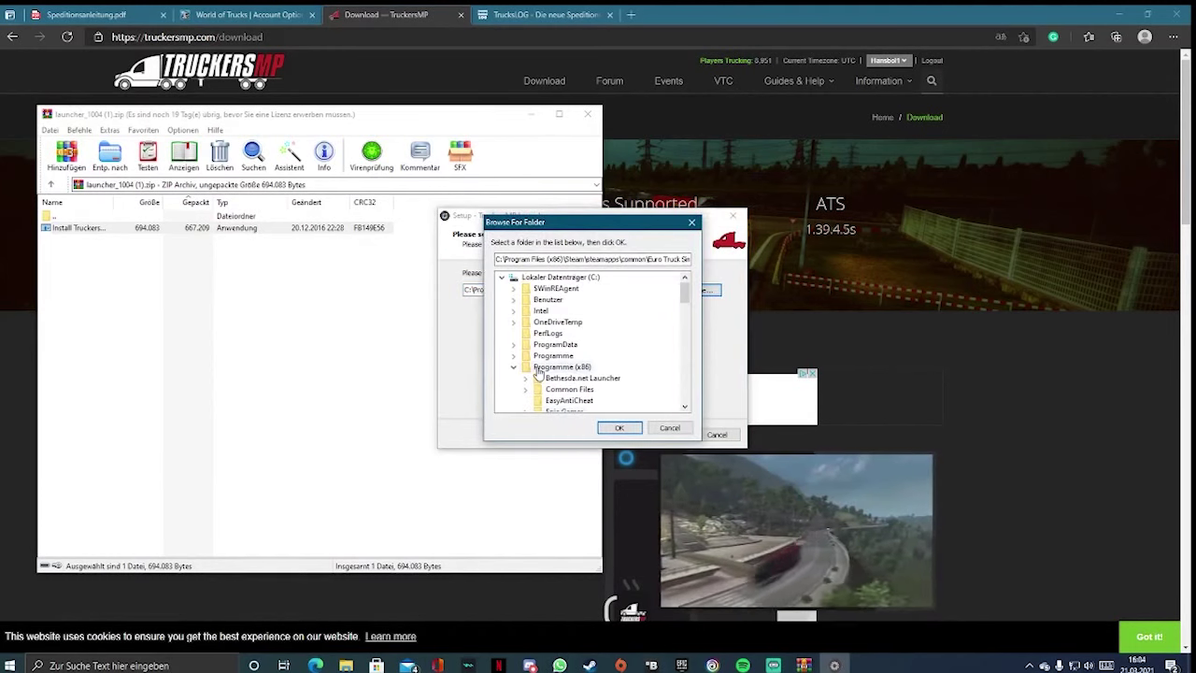
{"action": "left_click", "coordinate": [502, 278]}
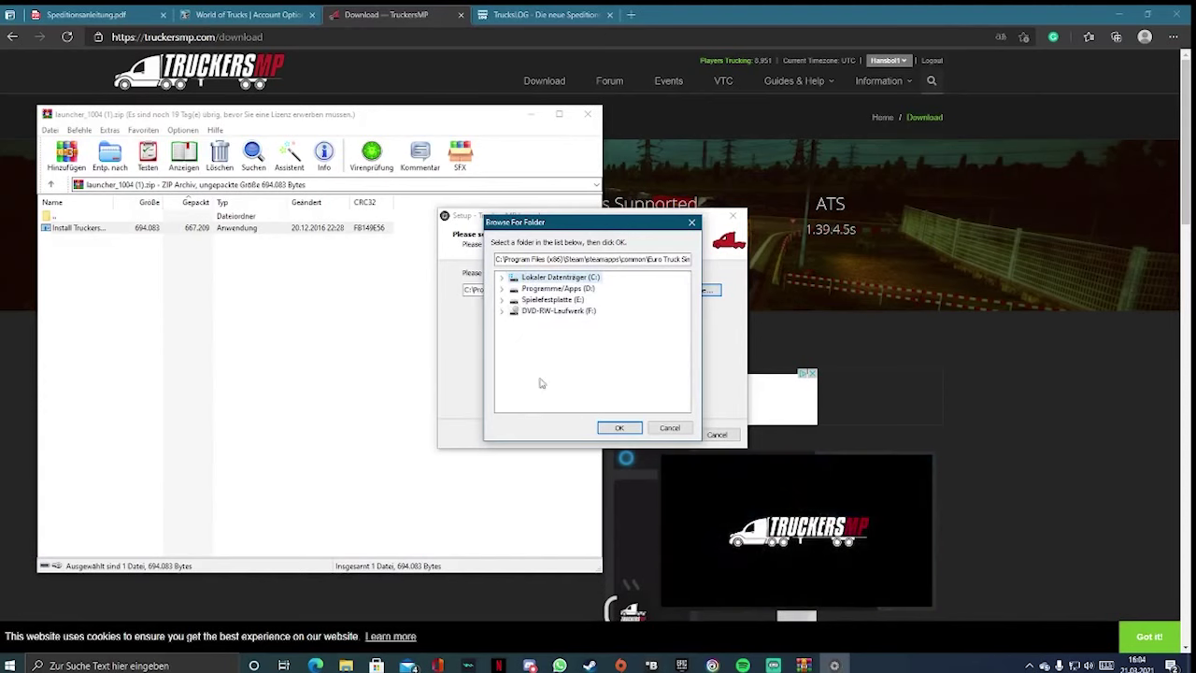
{"action": "left_click", "coordinate": [503, 280]}
{"action": "scroll", "coordinate": [511, 348], "scroll_direction": "down", "scroll_amount": 1}
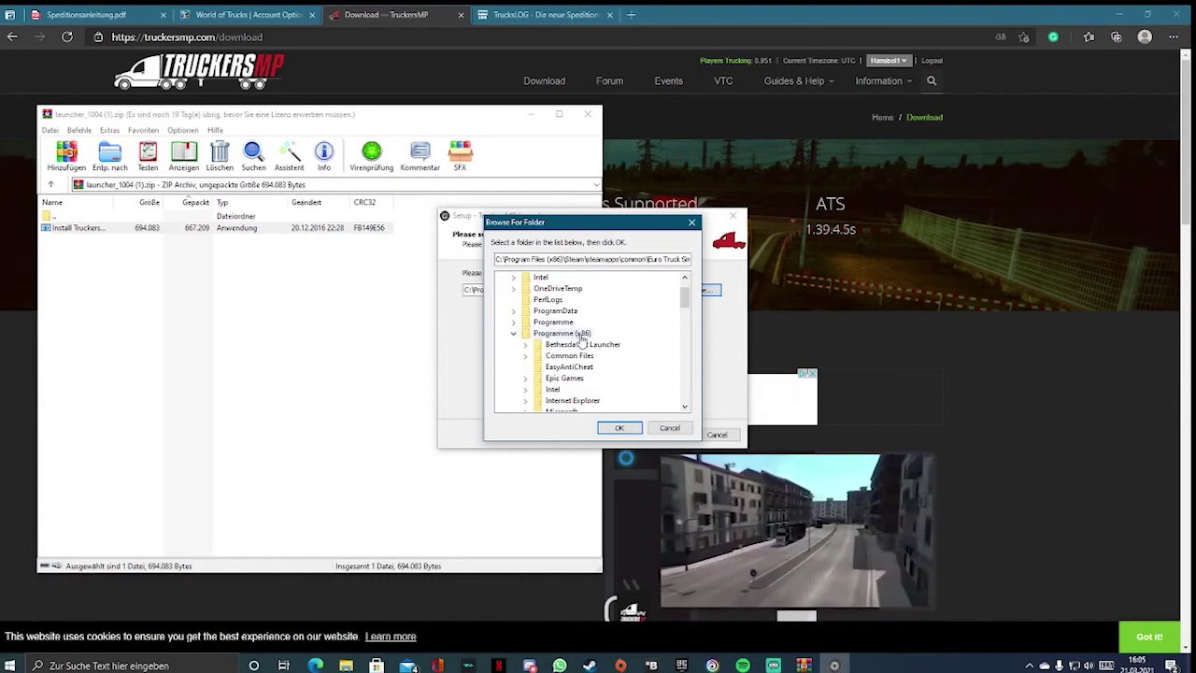
{"action": "scroll", "coordinate": [560, 327], "scroll_direction": "down", "scroll_amount": 5}
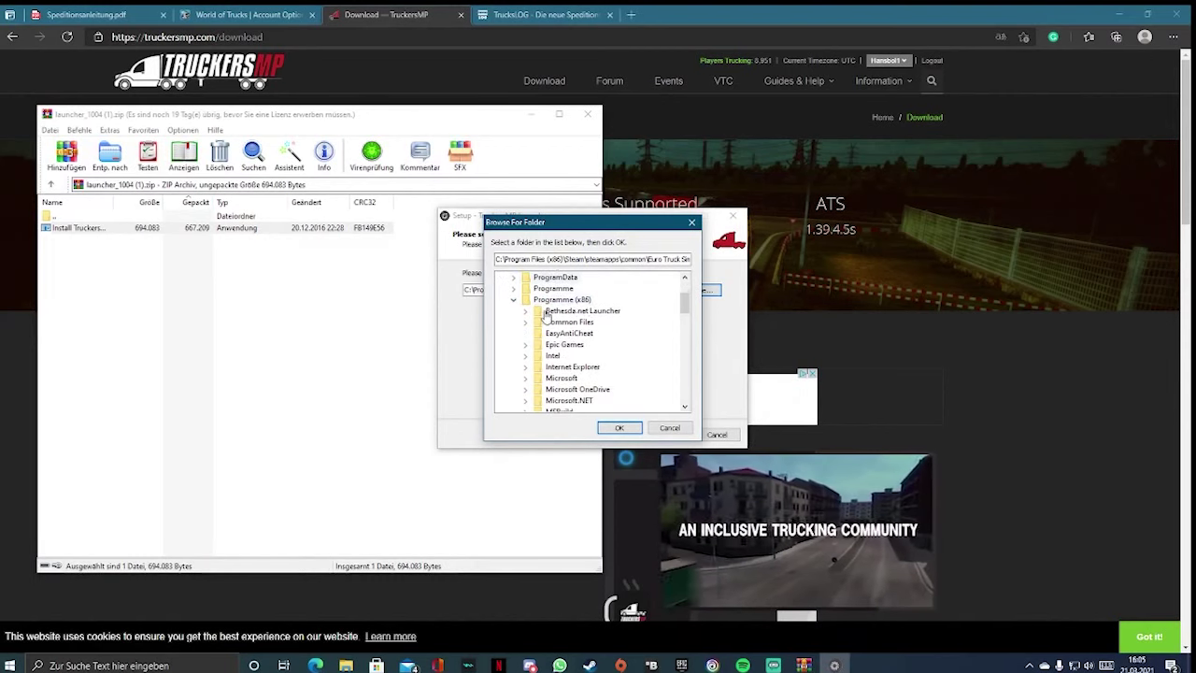
{"action": "scroll", "coordinate": [548, 317], "scroll_direction": "down", "scroll_amount": 1}
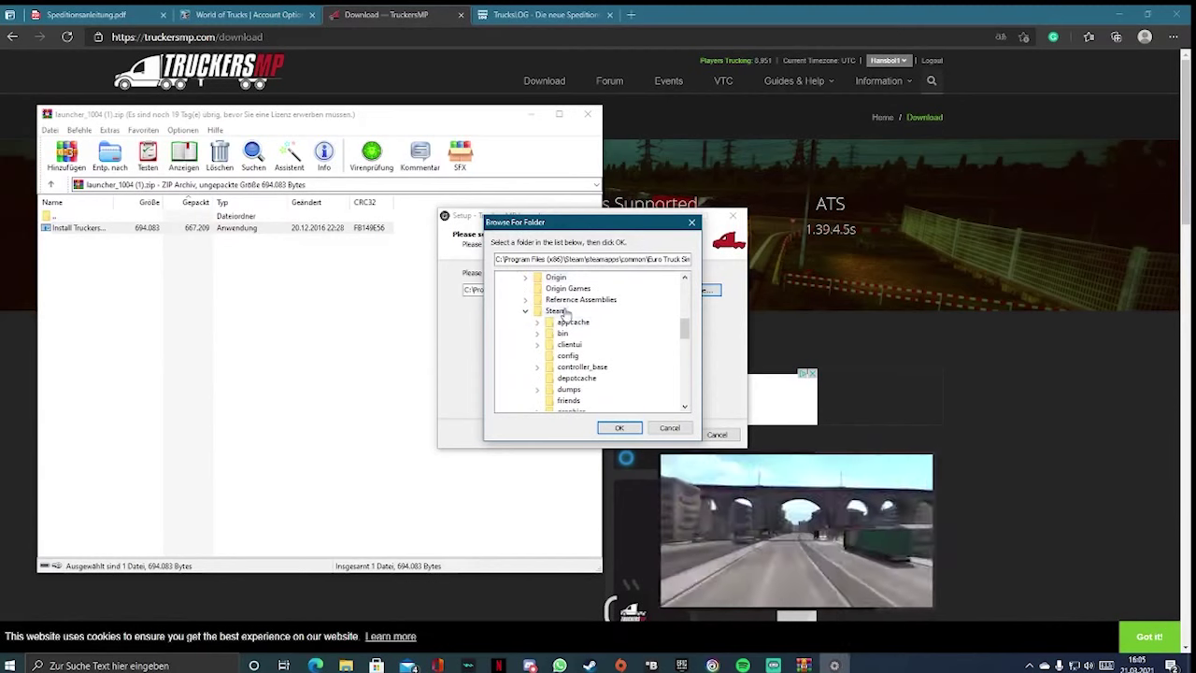
{"action": "scroll", "coordinate": [578, 327], "scroll_direction": "down", "scroll_amount": 1}
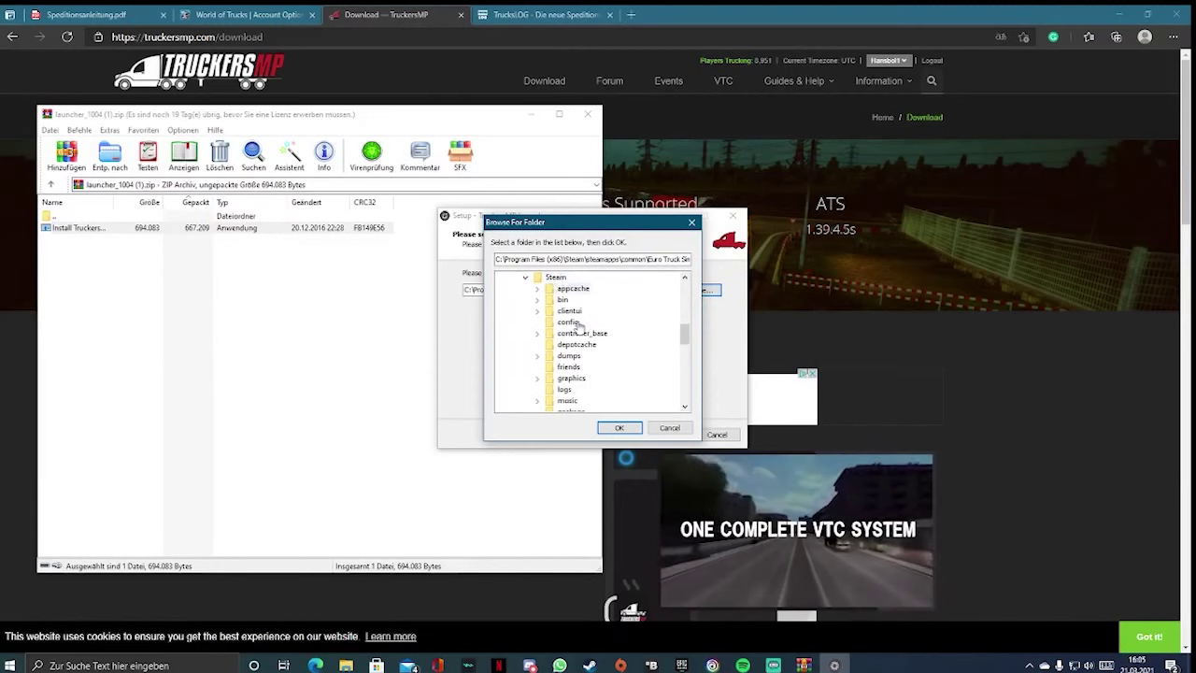
{"action": "scroll", "coordinate": [587, 332], "scroll_direction": "down", "scroll_amount": 2}
{"action": "scroll", "coordinate": [586, 333], "scroll_direction": "down", "scroll_amount": 3}
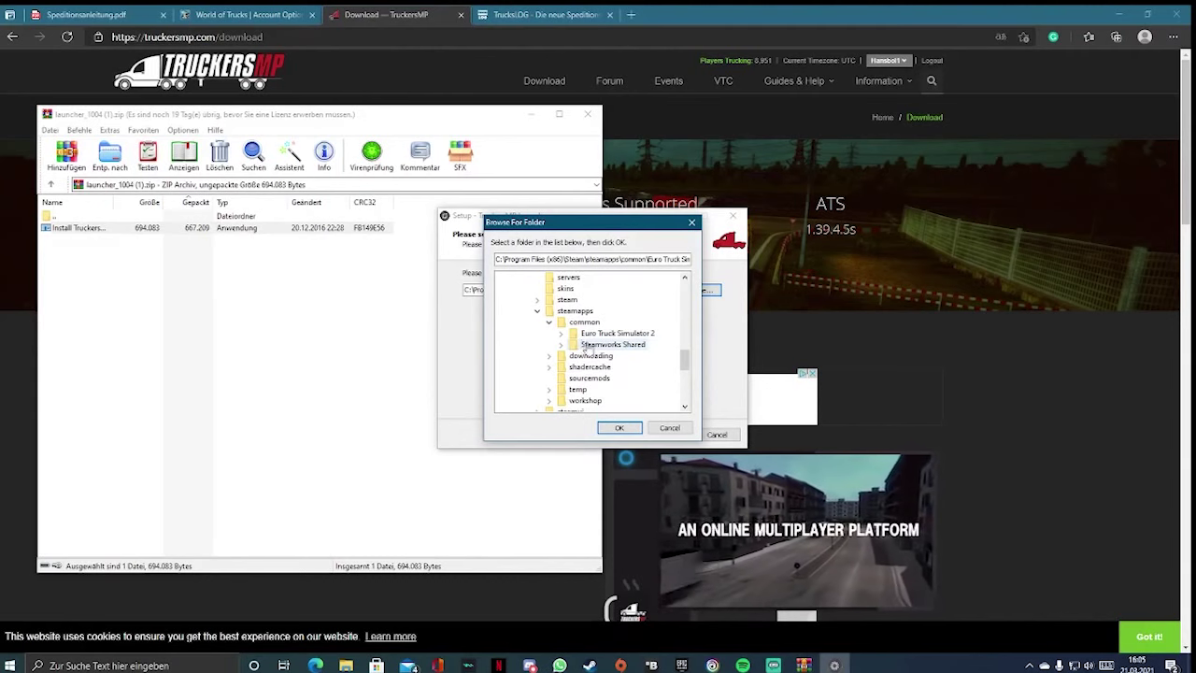
Choose the Euro Truck Simulator 2 folder inside steamapps\common as the game directory and continue the setup
{"action": "left_click", "coordinate": [606, 334]}
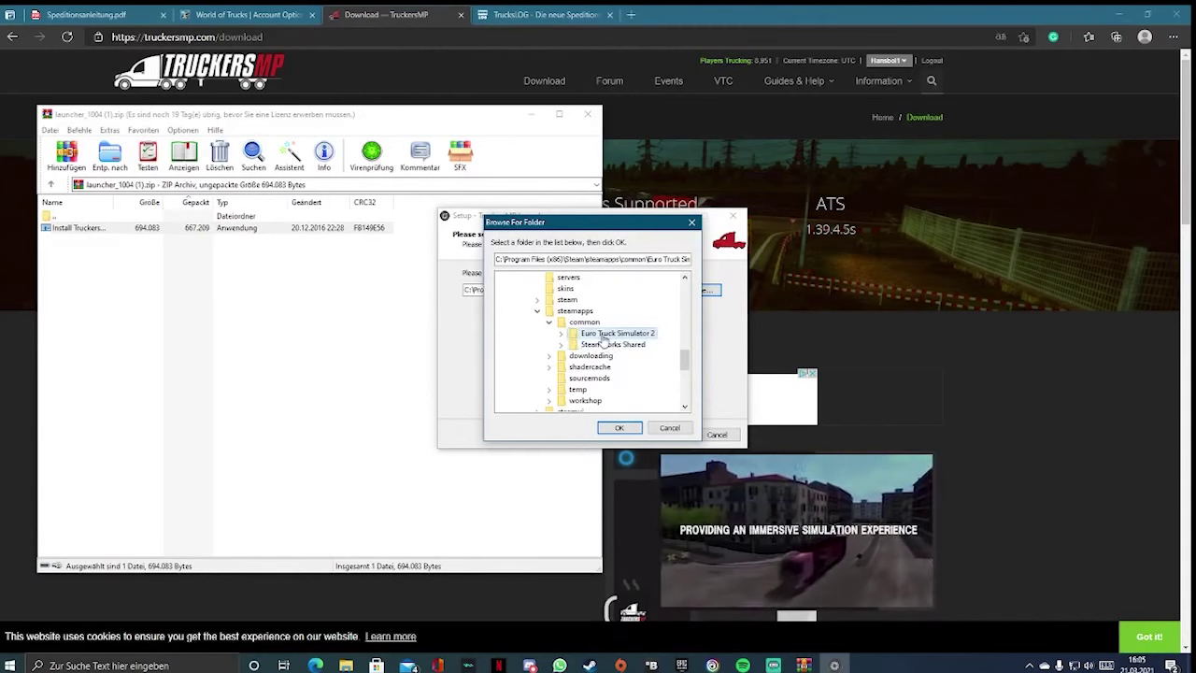
{"action": "left_click", "coordinate": [562, 334]}
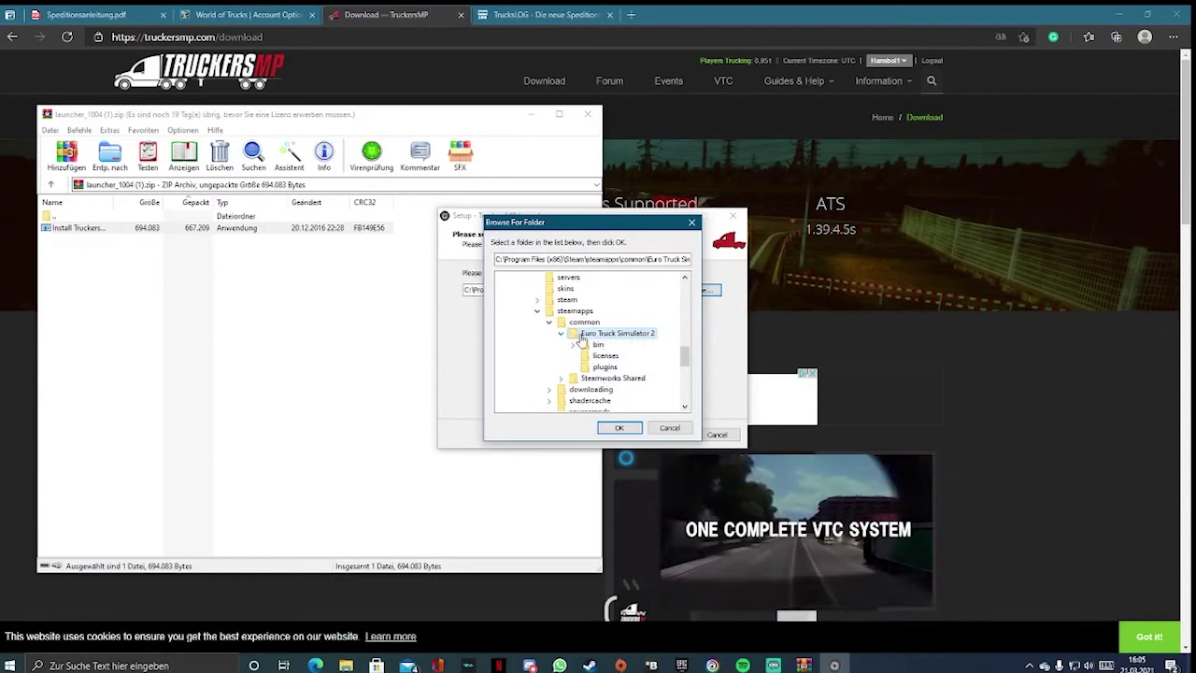
{"action": "left_click", "coordinate": [561, 334]}
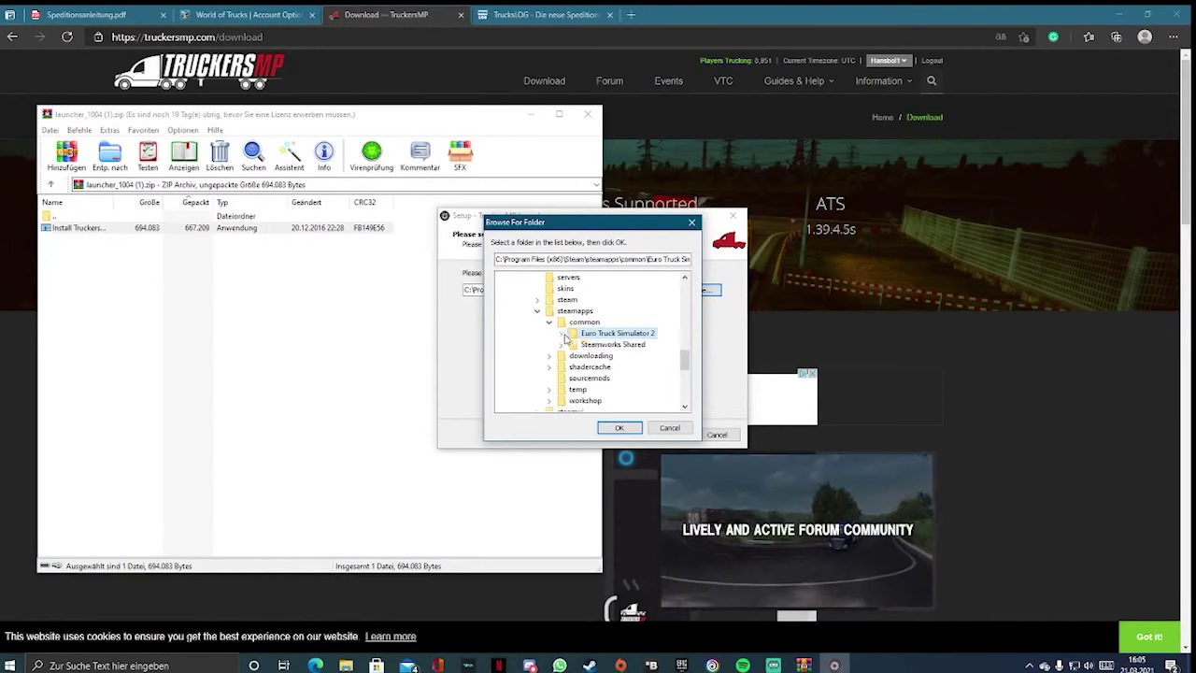
{"action": "left_click", "coordinate": [618, 427]}
{"action": "left_click", "coordinate": [664, 435]}
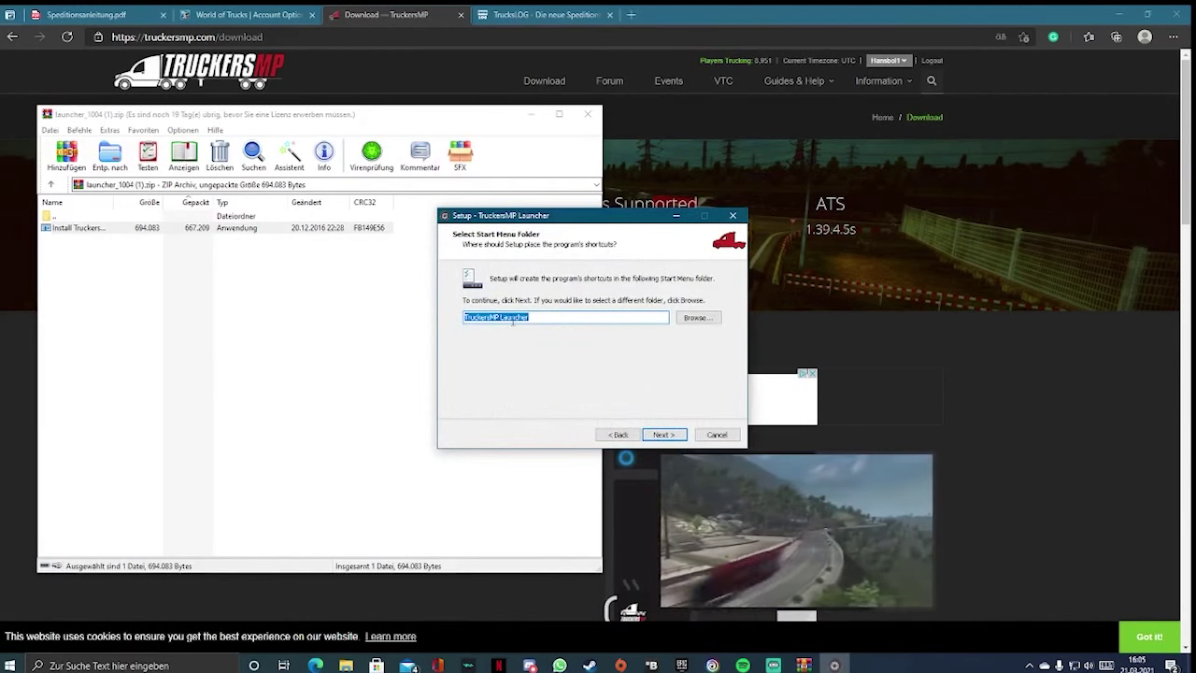
Keep the TruckersMP Launcher Start menu folder and the desktop icon option, install the launcher and finish the setup
{"action": "left_click", "coordinate": [663, 435]}
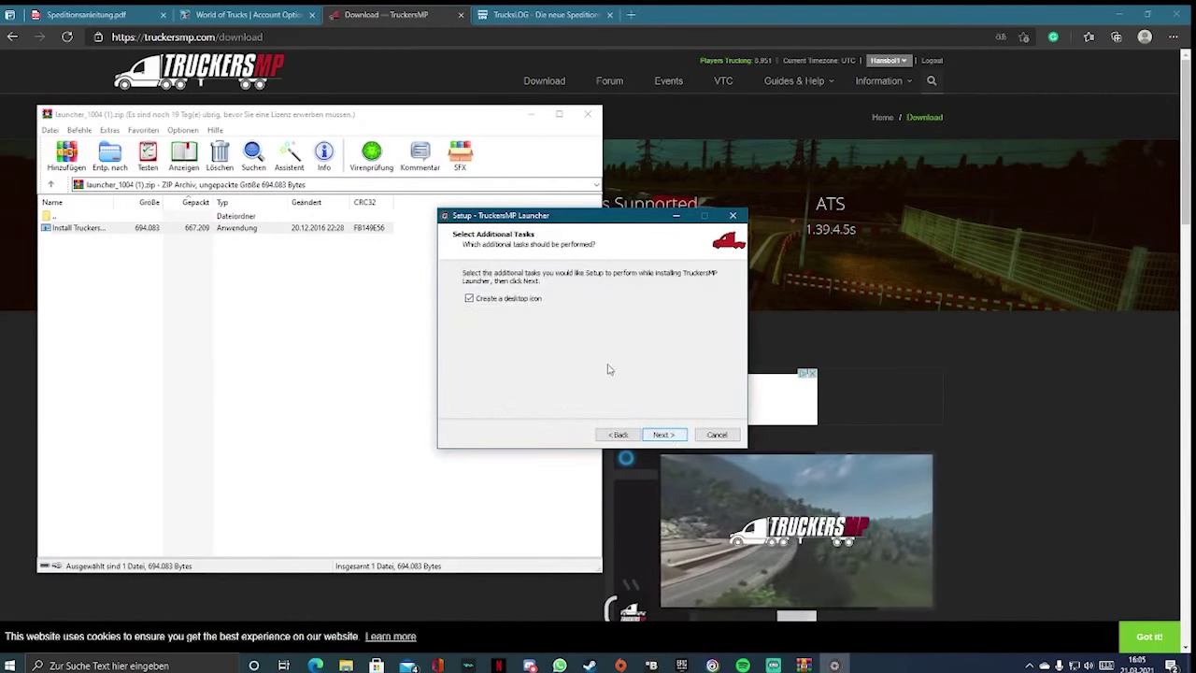
{"action": "left_click", "coordinate": [663, 434]}
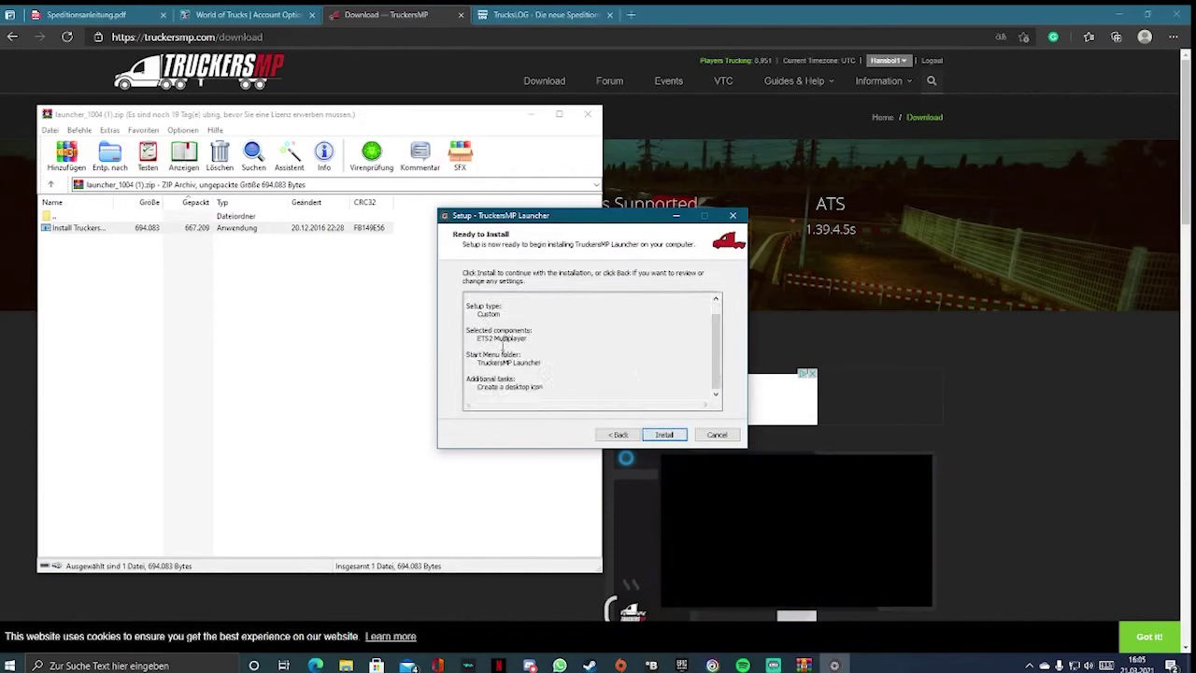
{"action": "left_click", "coordinate": [664, 435]}
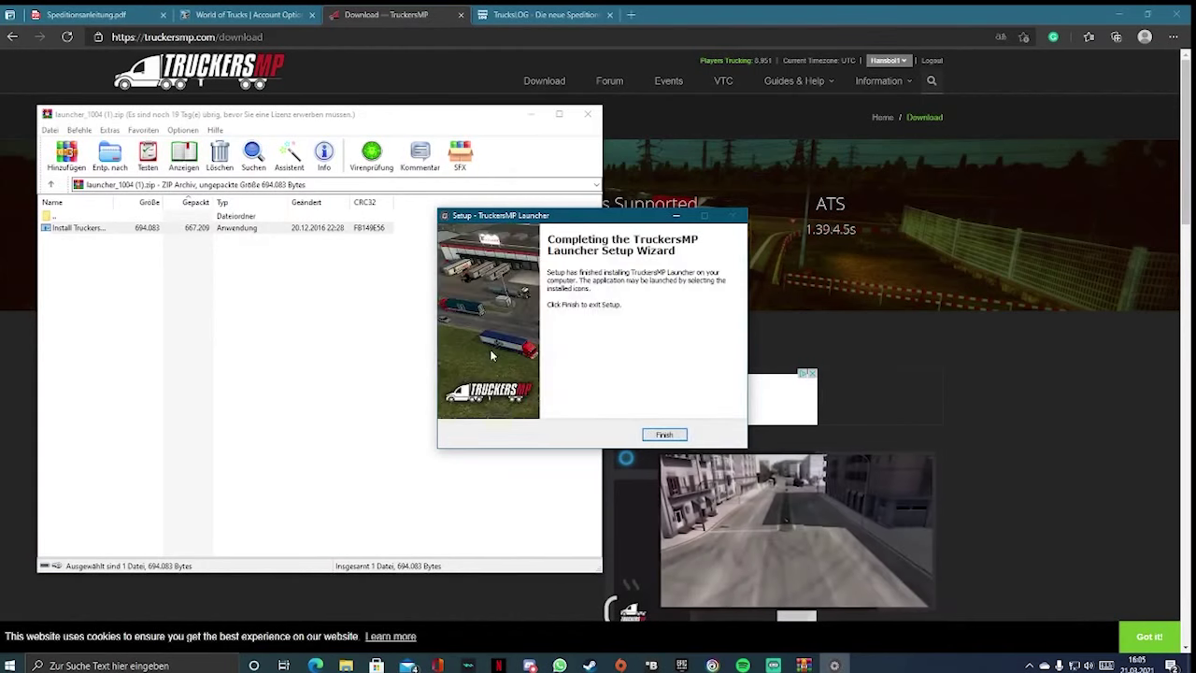
{"action": "left_click", "coordinate": [665, 435]}
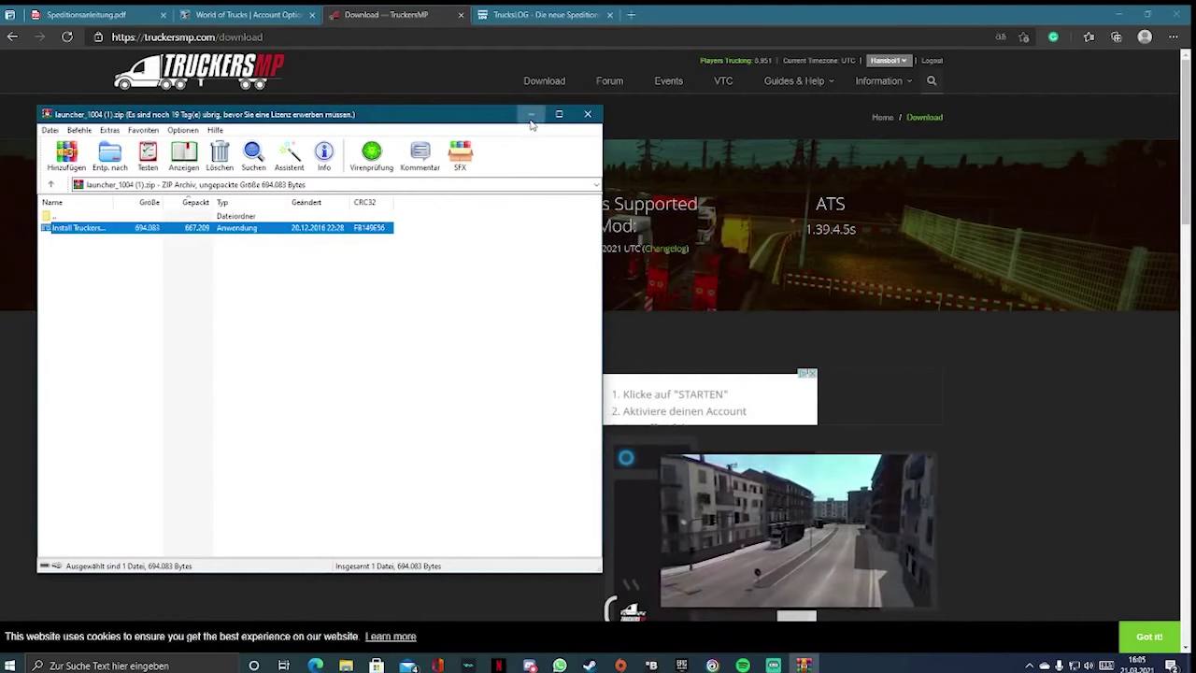
Minimize the open windows, start TruckersMP from the desktop and install the available Euro Truck Simulator 2 updates
{"action": "left_click", "coordinate": [531, 114]}
{"action": "left_click", "coordinate": [1122, 13]}
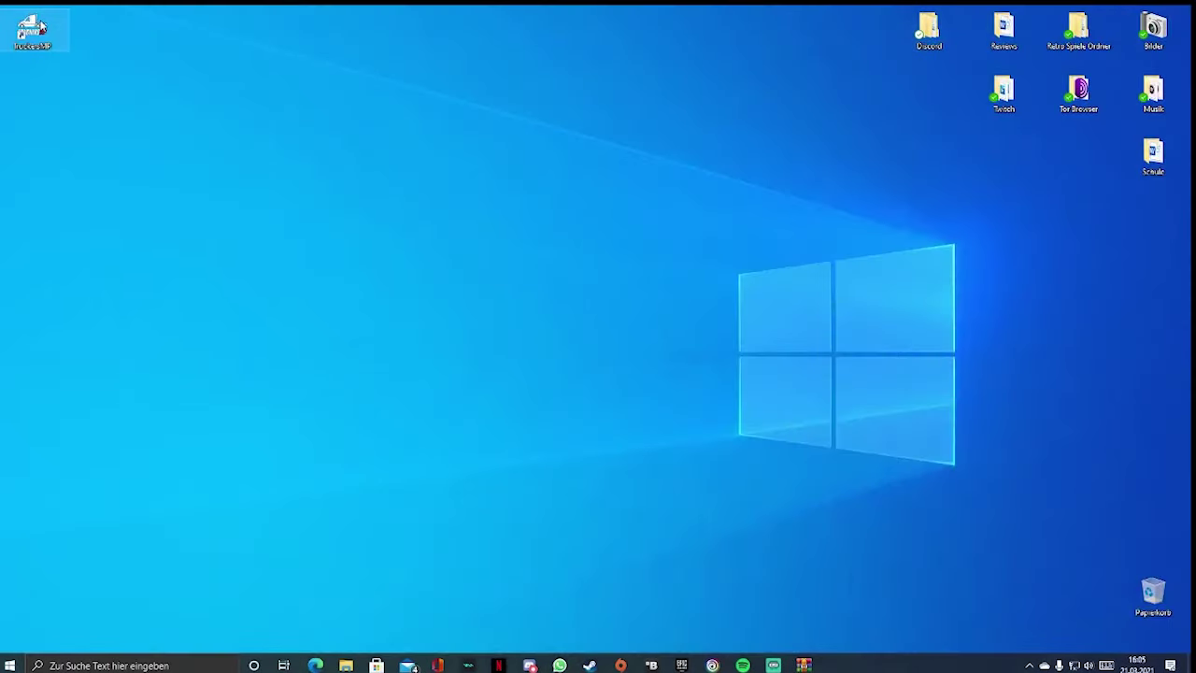
{"action": "double_click", "coordinate": [32, 31]}
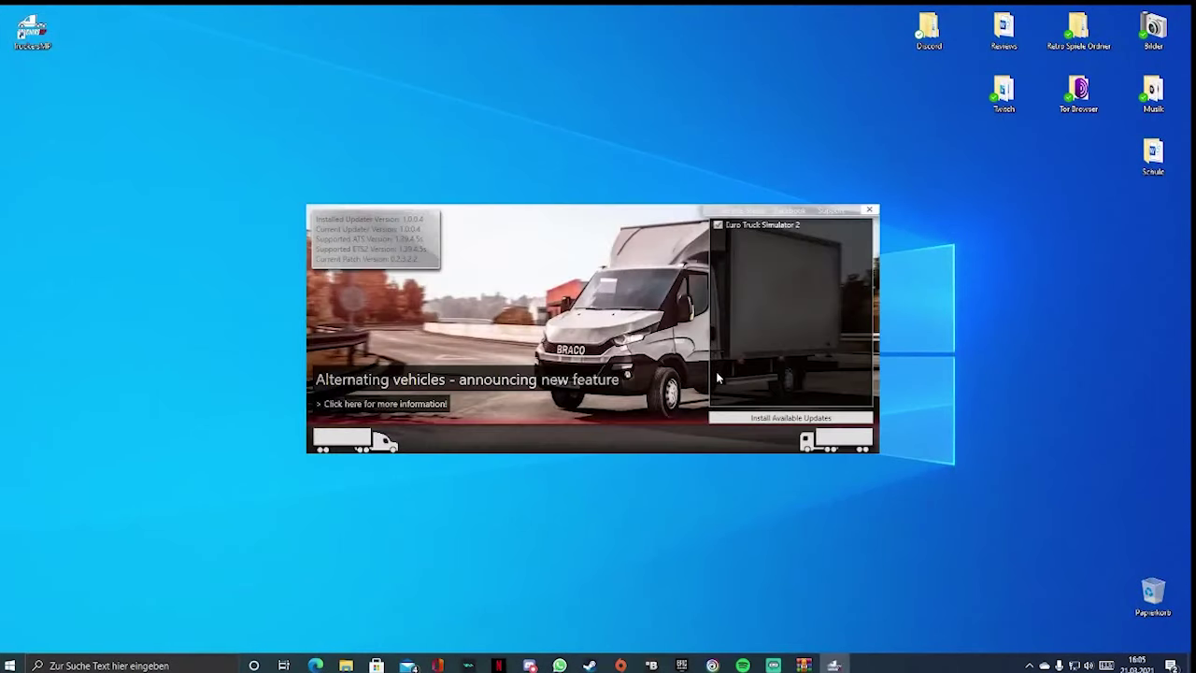
{"action": "left_click", "coordinate": [759, 418]}
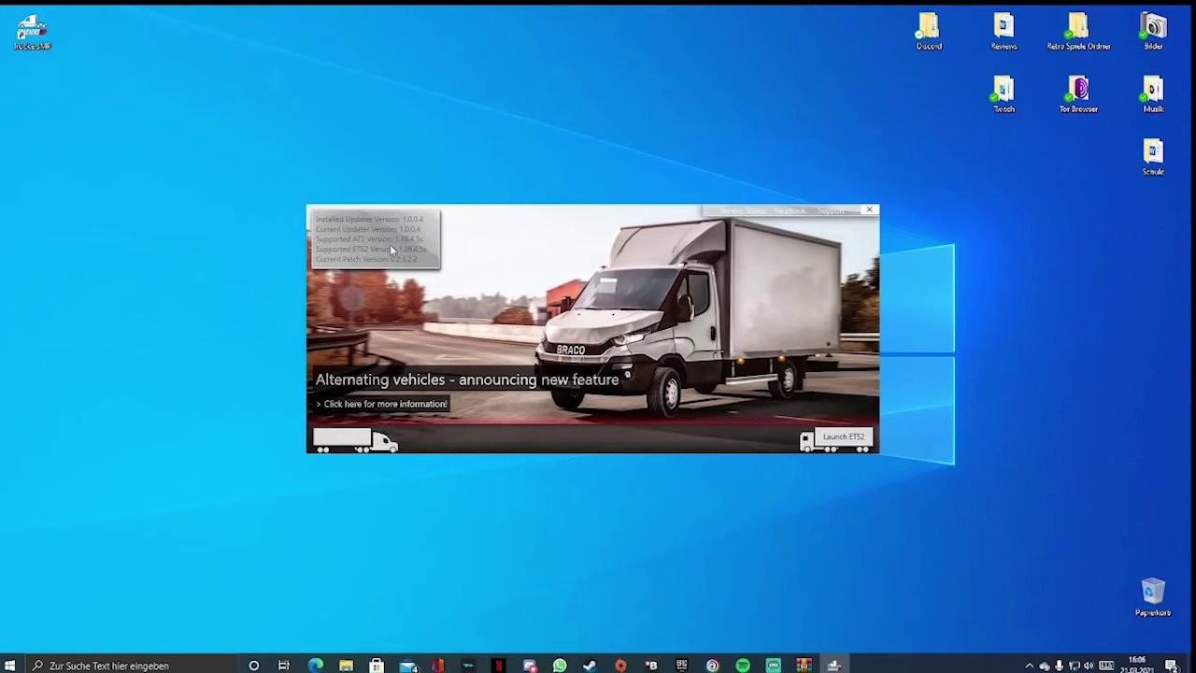
Try to launch ETS2 from the TruckersMP launcher
{"action": "left_click", "coordinate": [837, 439]}
{"action": "left_click", "coordinate": [840, 441]}
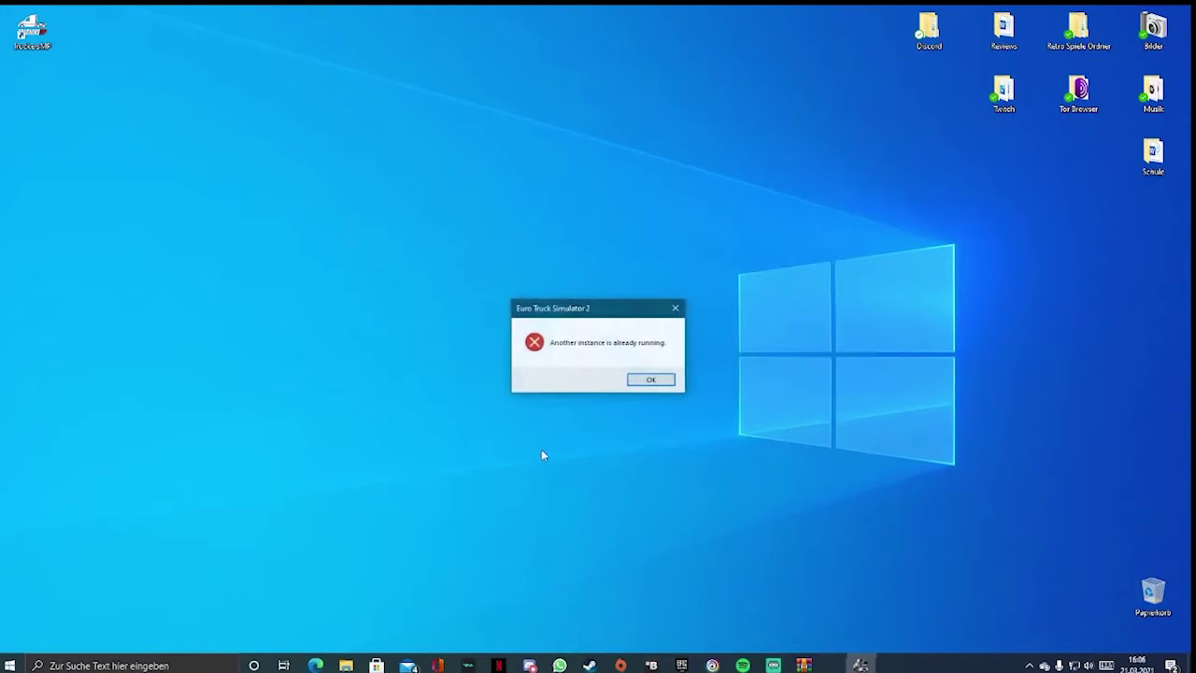
{"action": "left_click", "coordinate": [636, 383]}
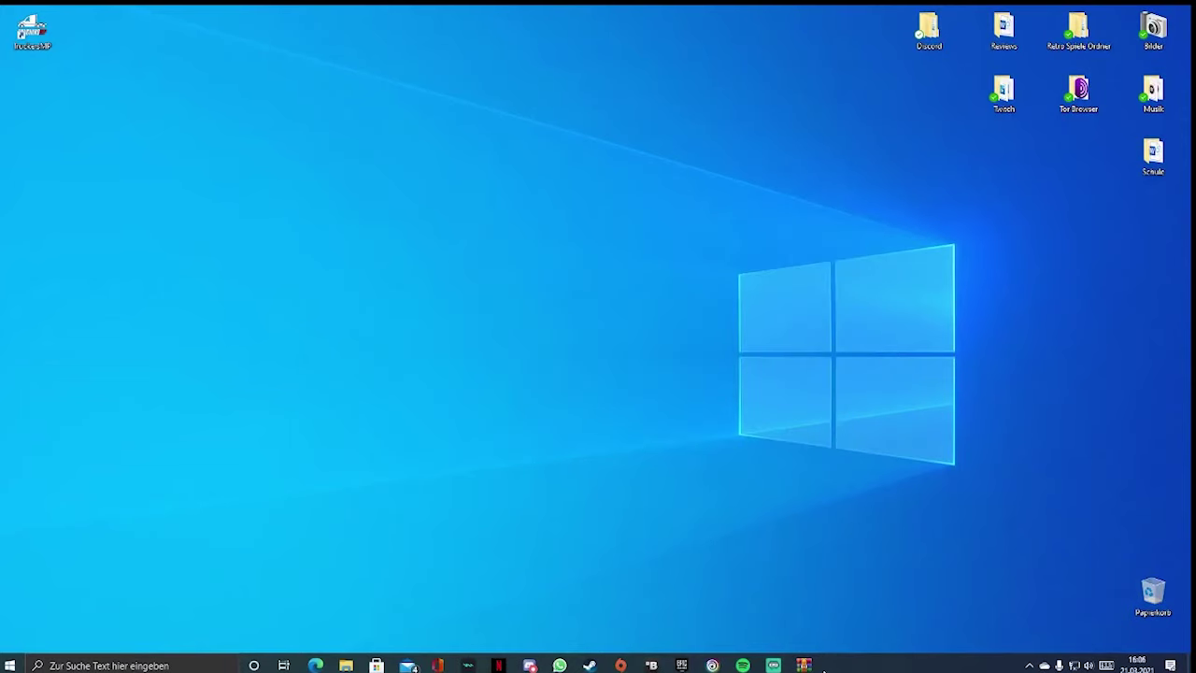
Switch to Desktop 2, close the Task Manager and quit the running Euro Truck Simulator 2 game
{"action": "left_click", "coordinate": [277, 665]}
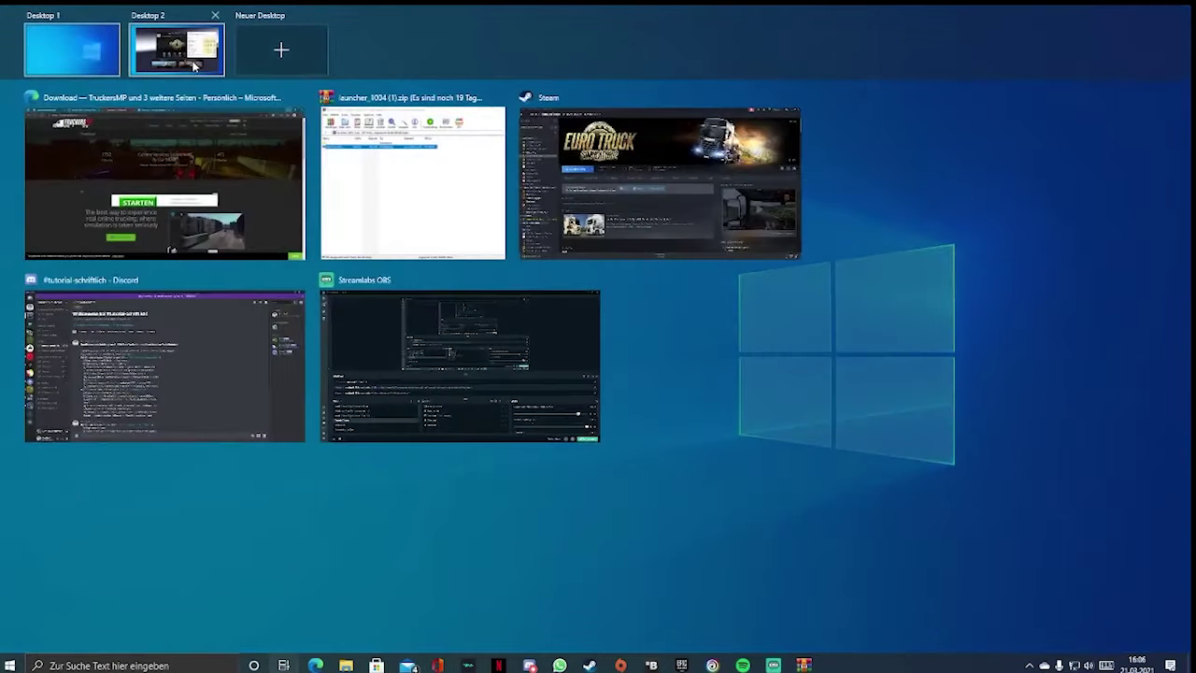
{"action": "left_click", "coordinate": [187, 44]}
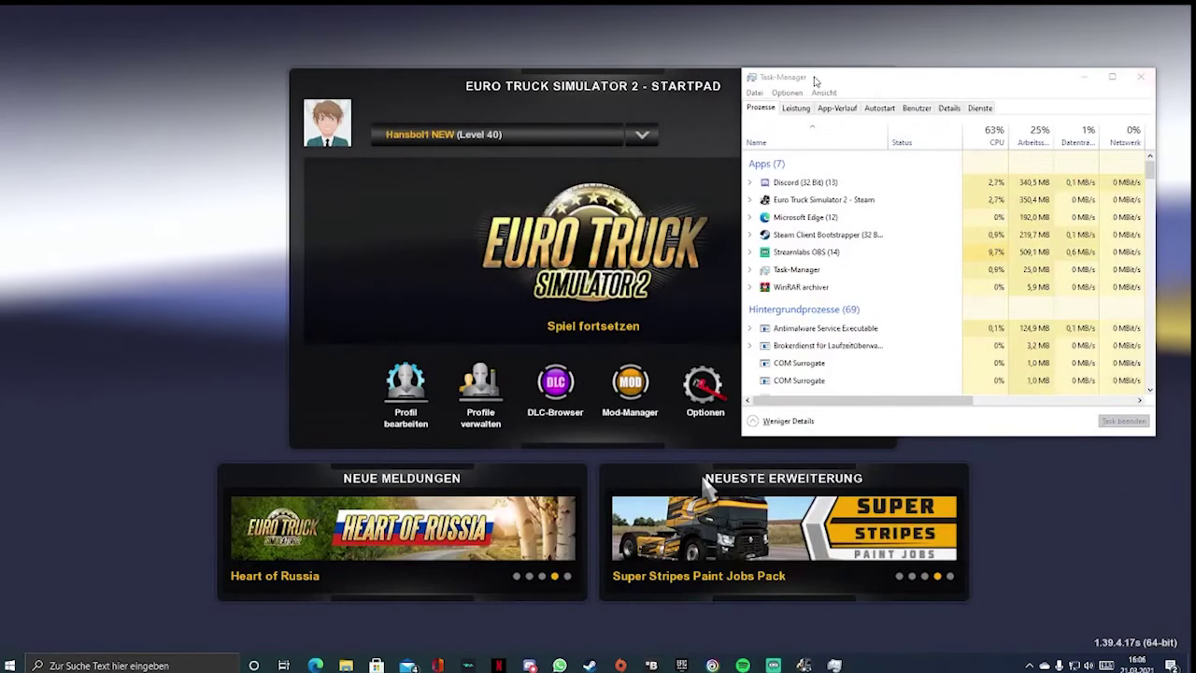
{"action": "left_click", "coordinate": [1141, 77]}
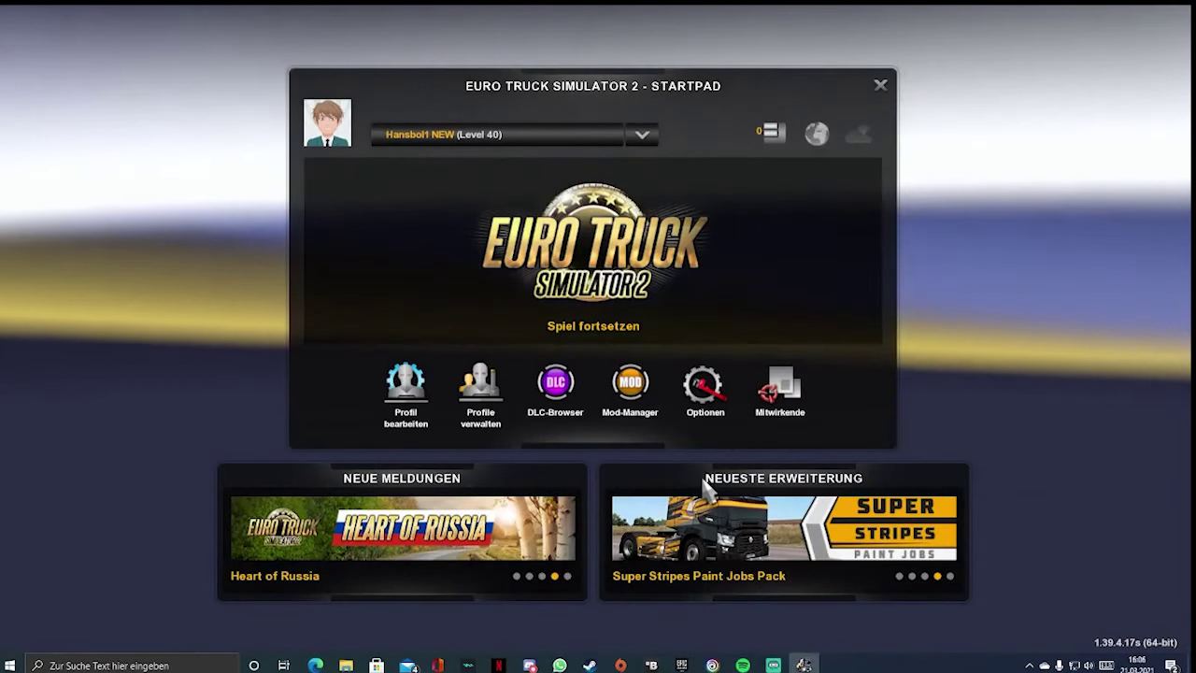
{"action": "left_click", "coordinate": [880, 86]}
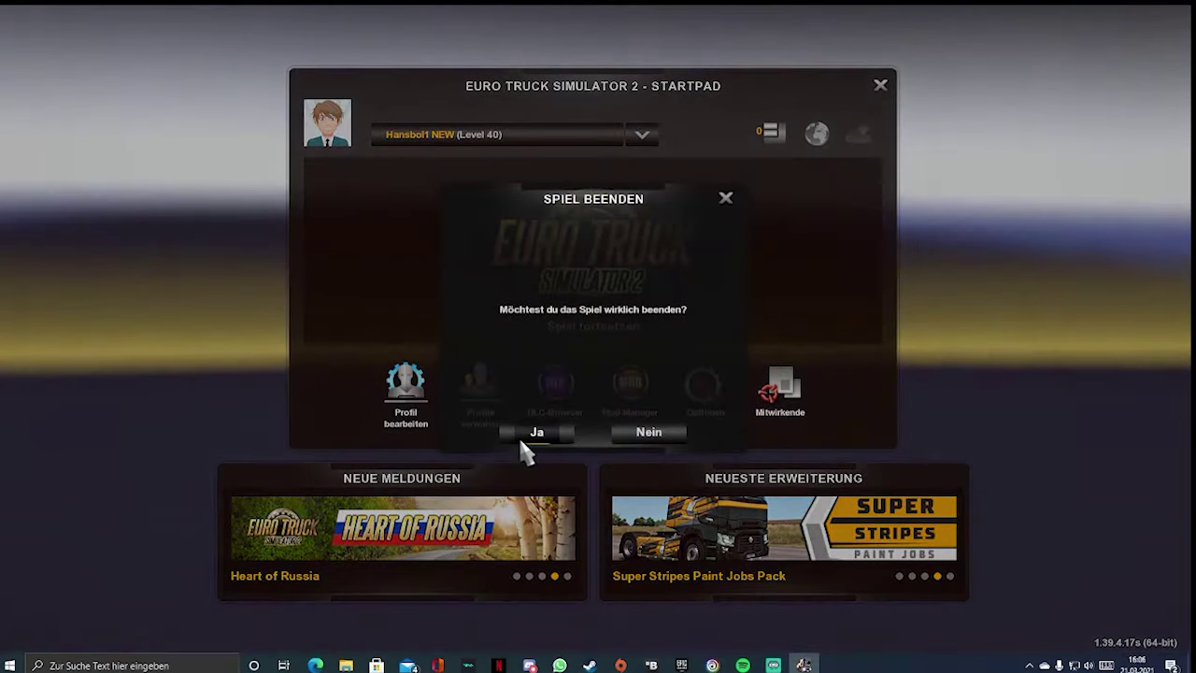
{"action": "left_click", "coordinate": [521, 435]}
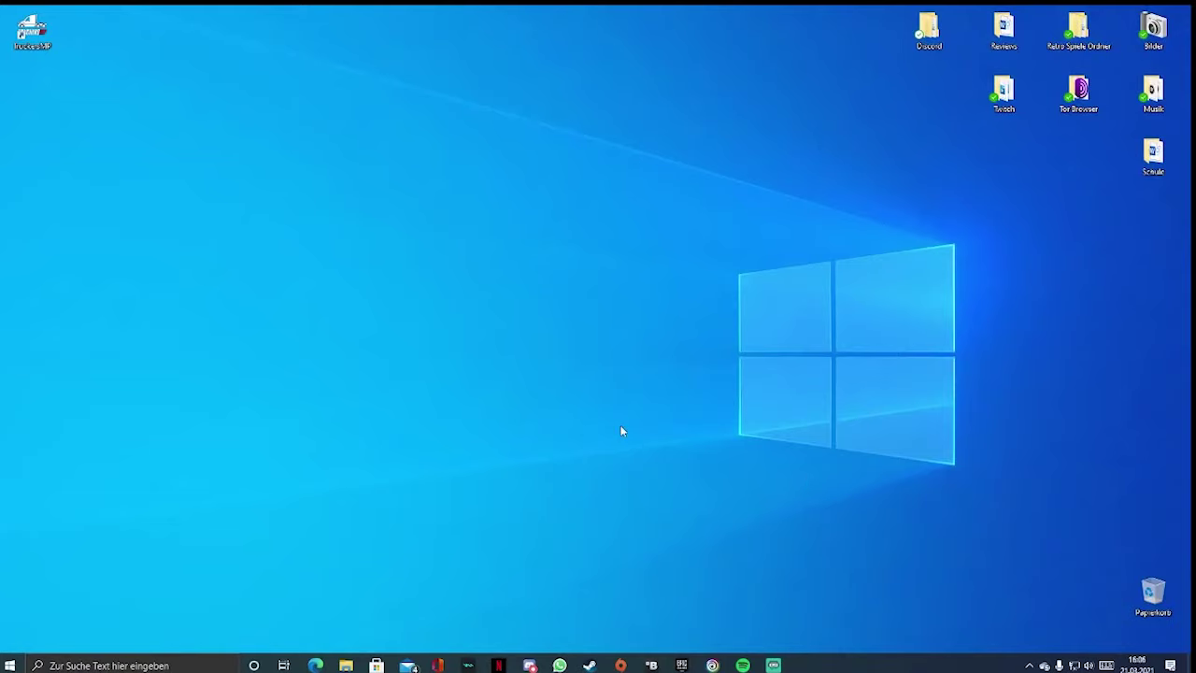
Return to Desktop 1, launch ETS2 through TruckersMP again and log in with the remembered account
{"action": "left_click", "coordinate": [284, 666]}
{"action": "left_click", "coordinate": [77, 39]}
{"action": "double_click", "coordinate": [27, 34]}
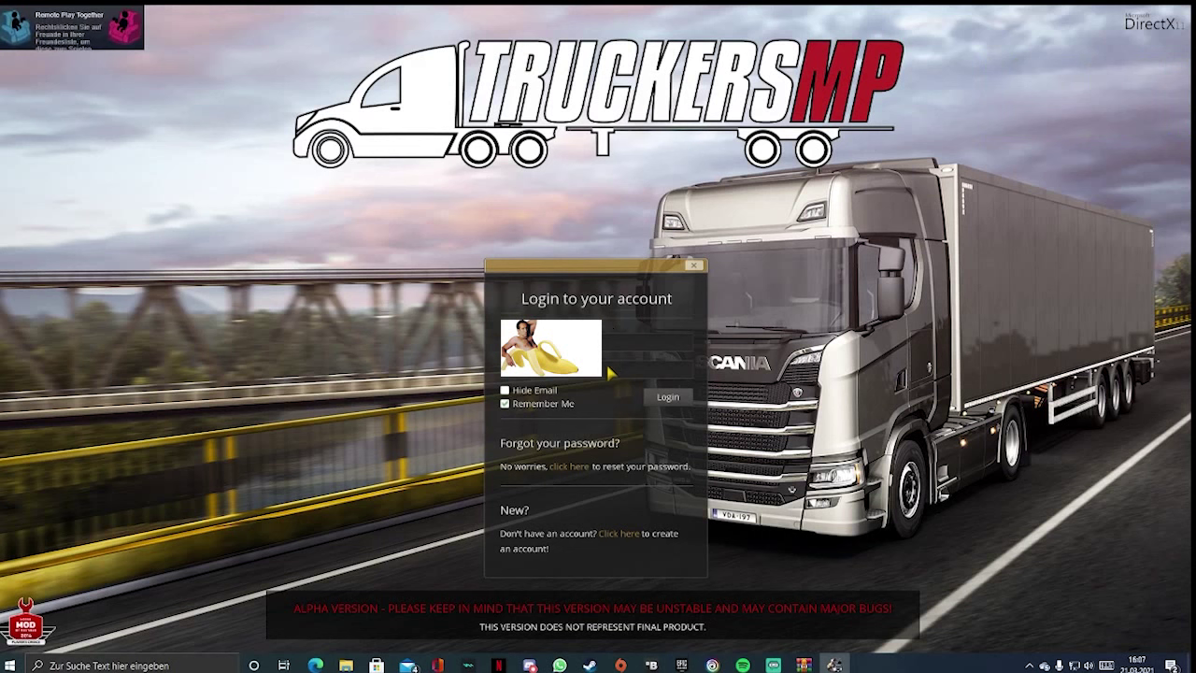
{"action": "left_click", "coordinate": [664, 398]}
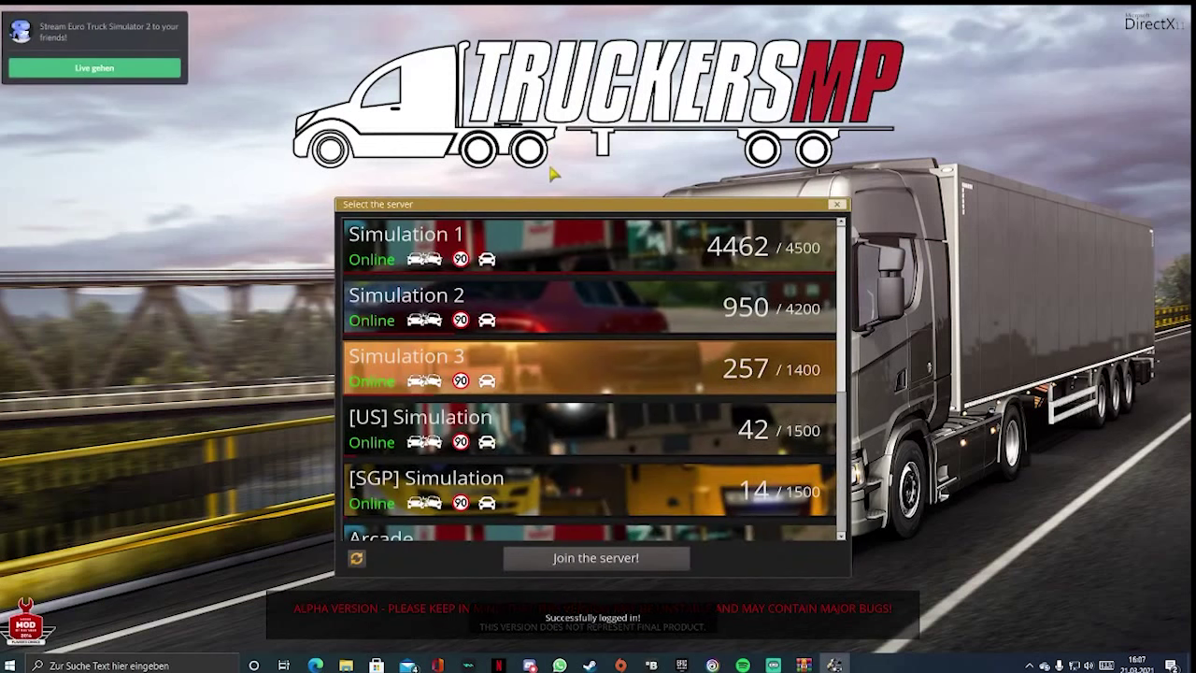
Look through the TruckersMP server list, from the Simulation servers down to the Arcade, ProMods and event servers
{"action": "scroll", "coordinate": [551, 329], "scroll_direction": "down", "scroll_amount": 2}
{"action": "scroll", "coordinate": [549, 347], "scroll_direction": "down", "scroll_amount": 2}
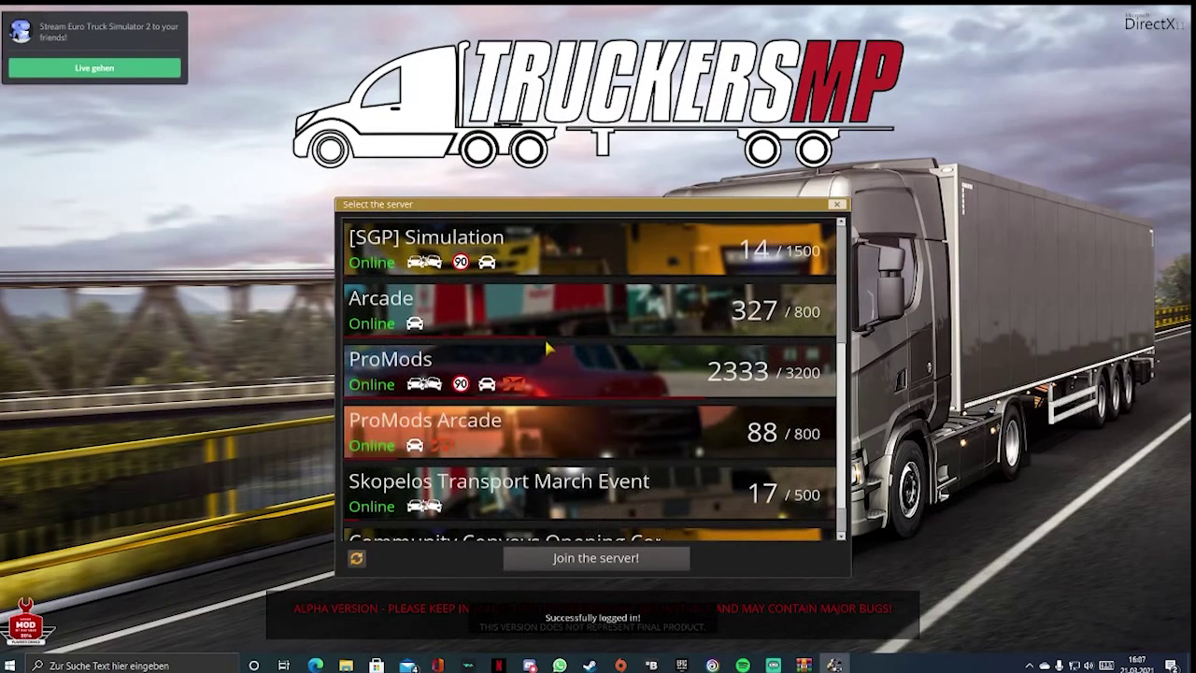
{"action": "scroll", "coordinate": [548, 348], "scroll_direction": "down", "scroll_amount": 1}
{"action": "scroll", "coordinate": [548, 347], "scroll_direction": "up", "scroll_amount": 5}
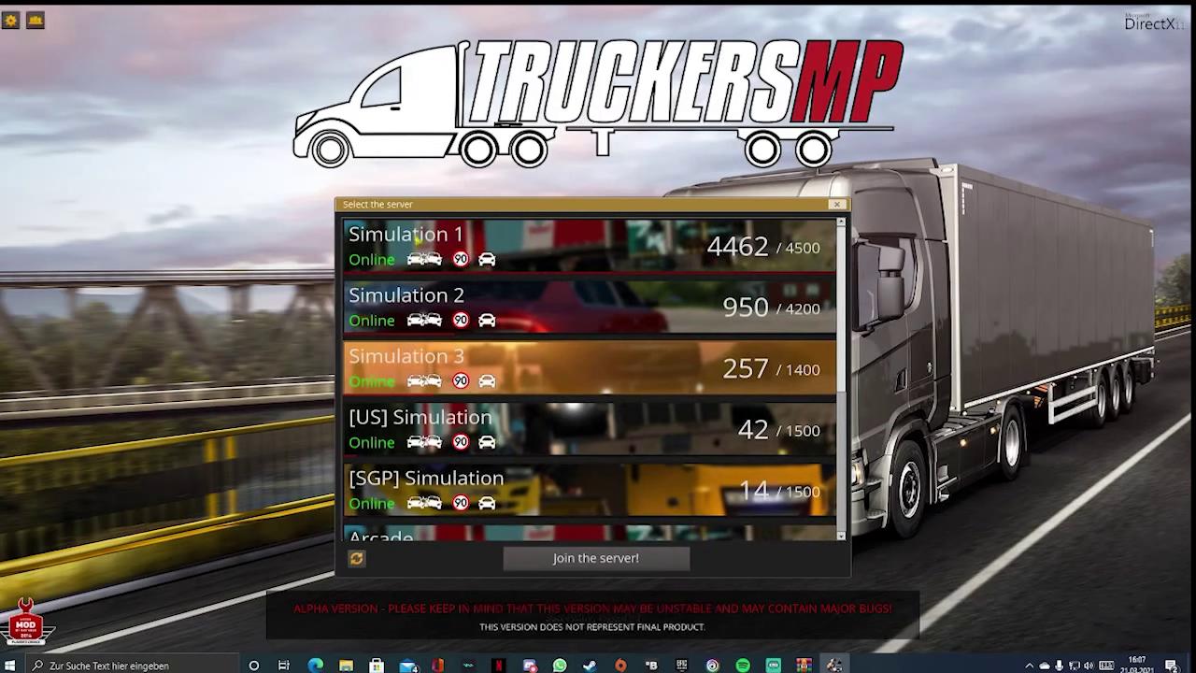
{"action": "scroll", "coordinate": [427, 364], "scroll_direction": "down", "scroll_amount": 2}
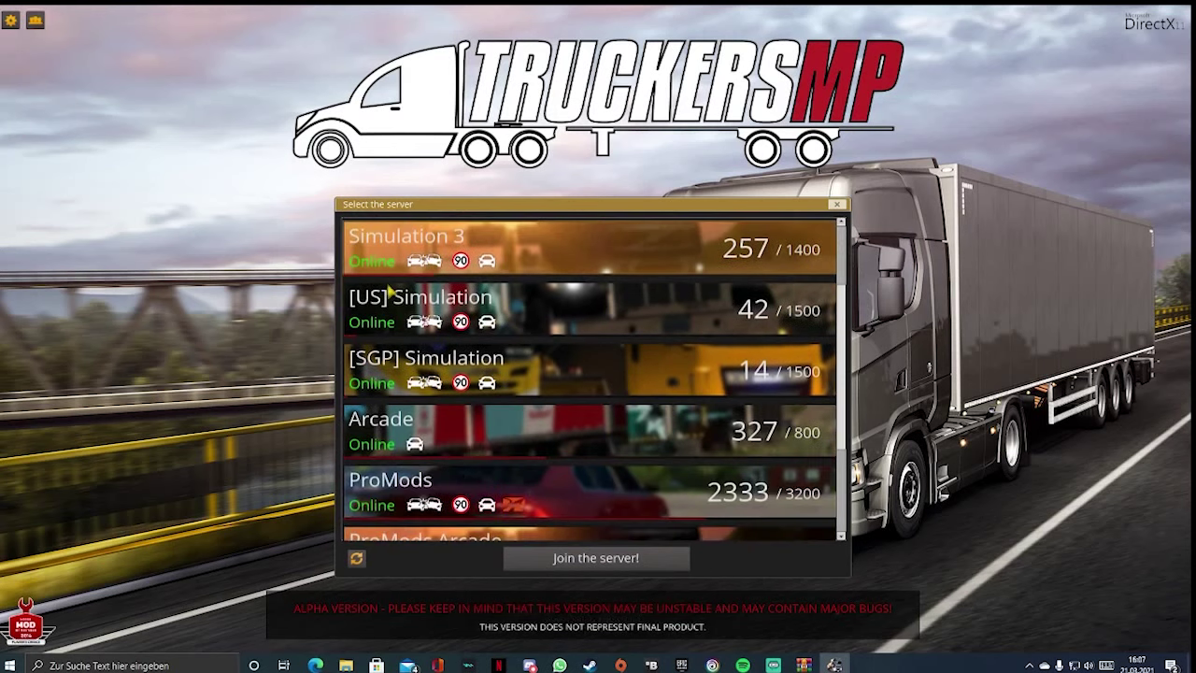
{"action": "scroll", "coordinate": [434, 316], "scroll_direction": "down", "scroll_amount": 2}
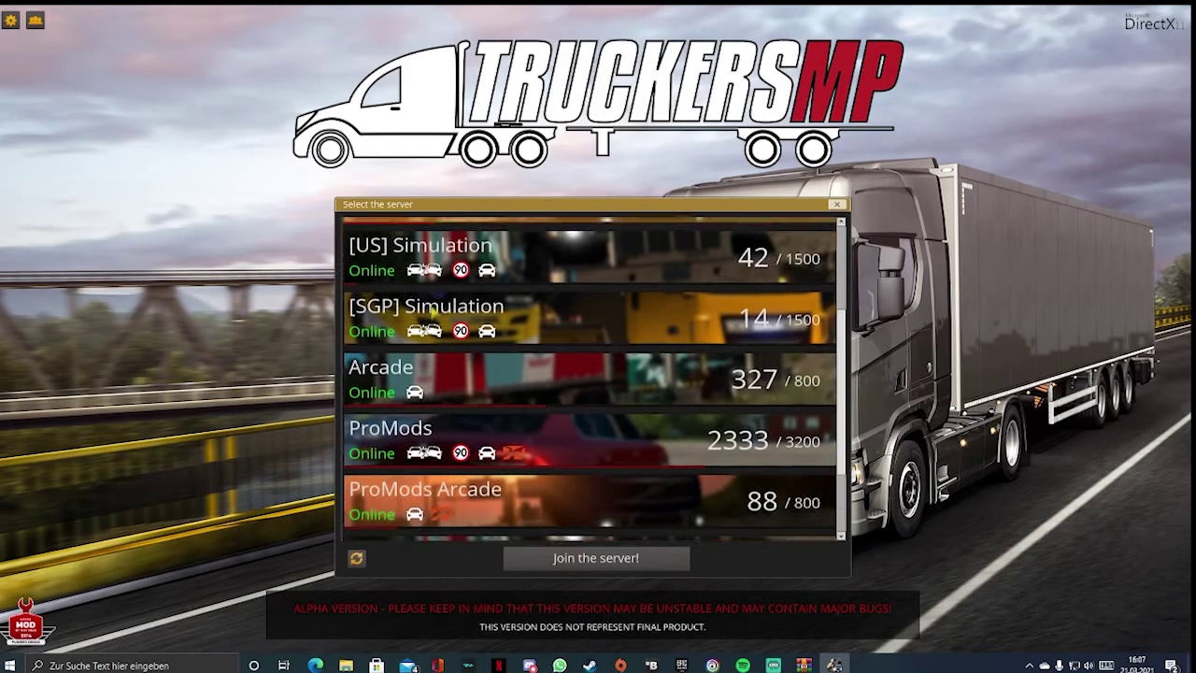
{"action": "scroll", "coordinate": [580, 411], "scroll_direction": "down", "scroll_amount": 1}
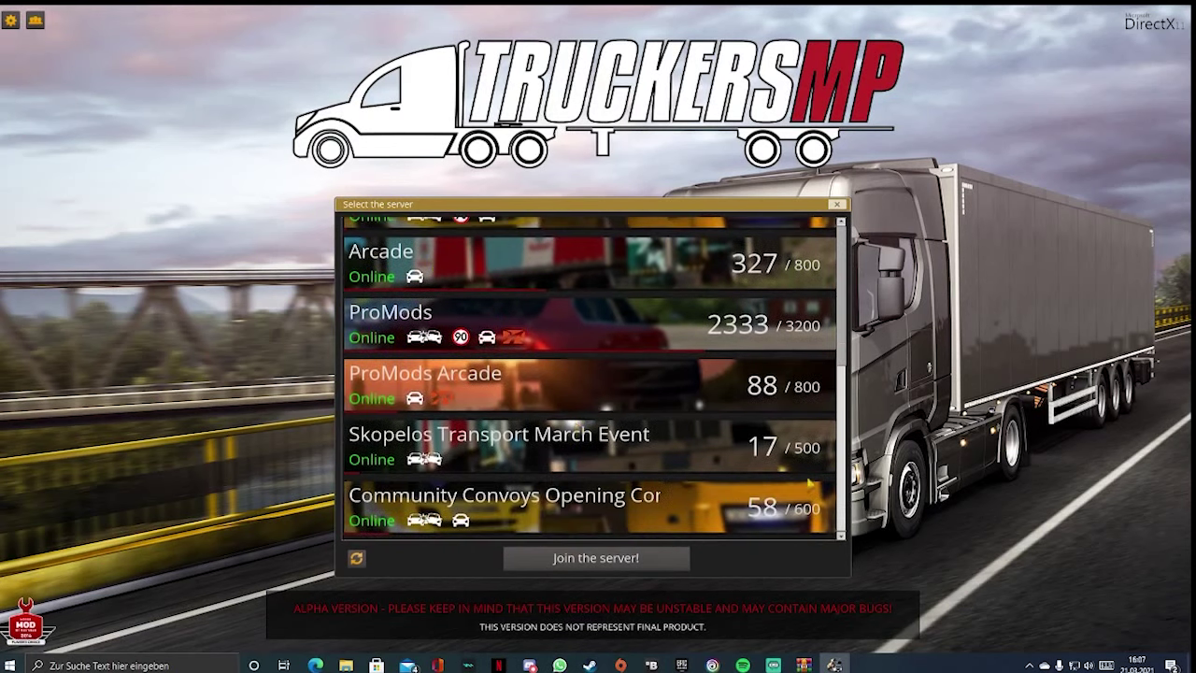
Accept the extended SDK features notice, continue the game with the current profile and start driving
{"action": "scroll", "coordinate": [710, 479], "scroll_direction": "up", "scroll_amount": 2}
{"action": "scroll", "coordinate": [589, 475], "scroll_direction": "up", "scroll_amount": 3}
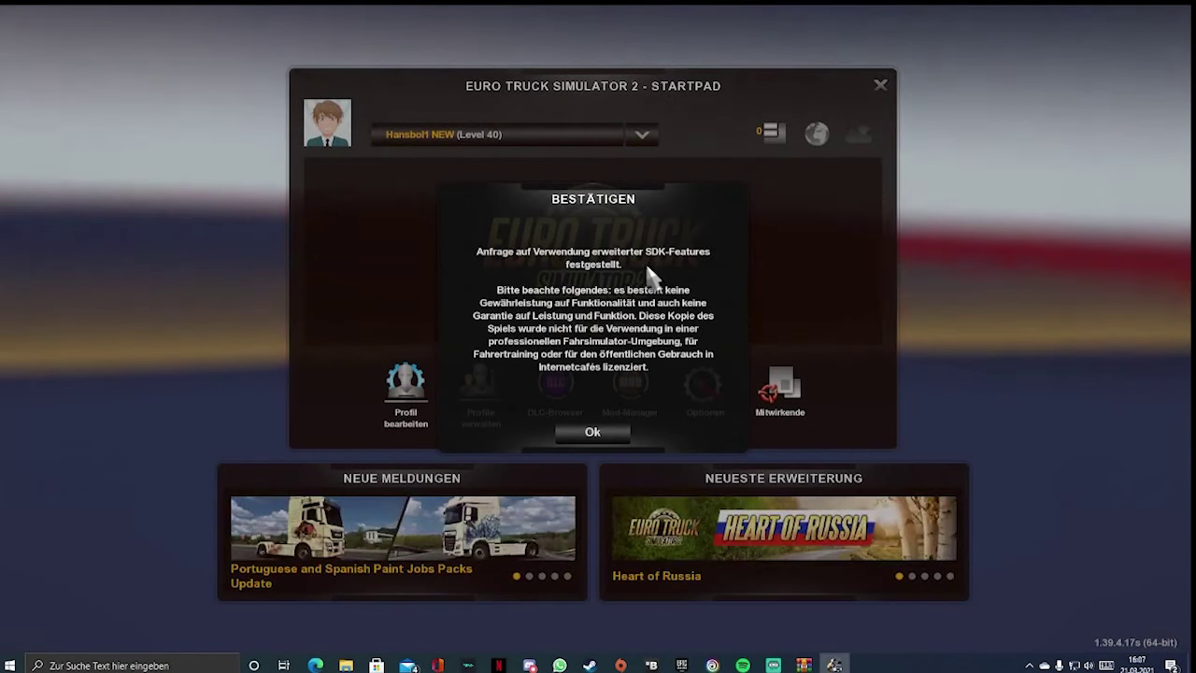
{"action": "left_click", "coordinate": [579, 439]}
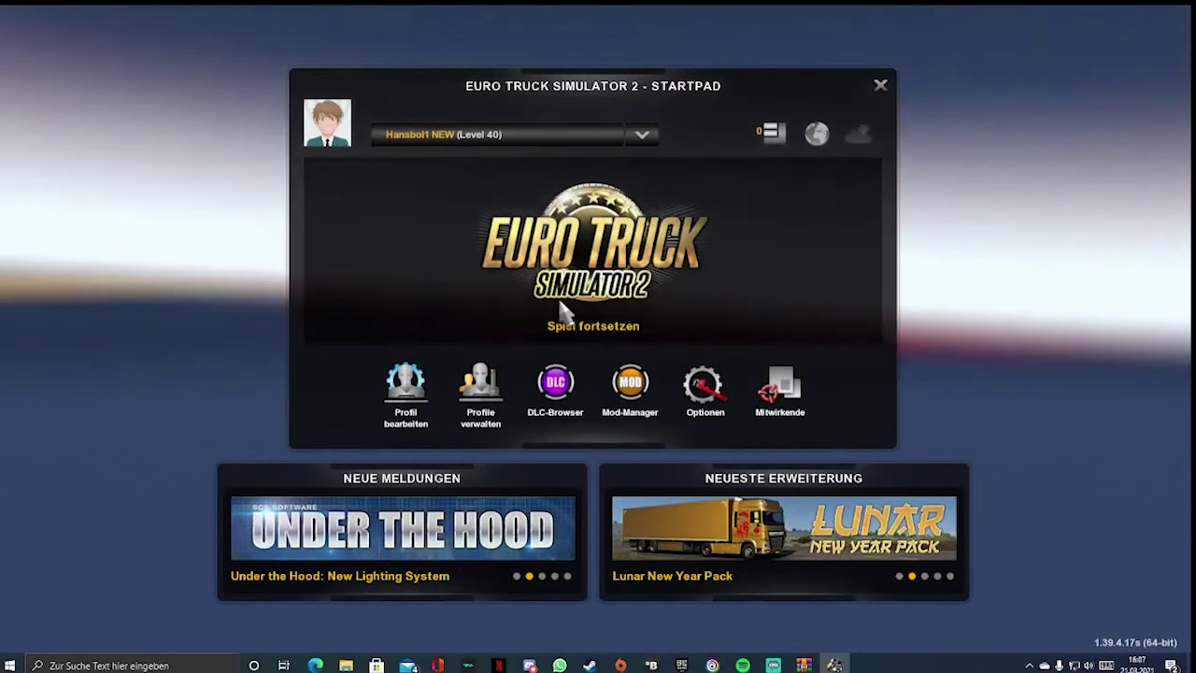
{"action": "left_click", "coordinate": [566, 319]}
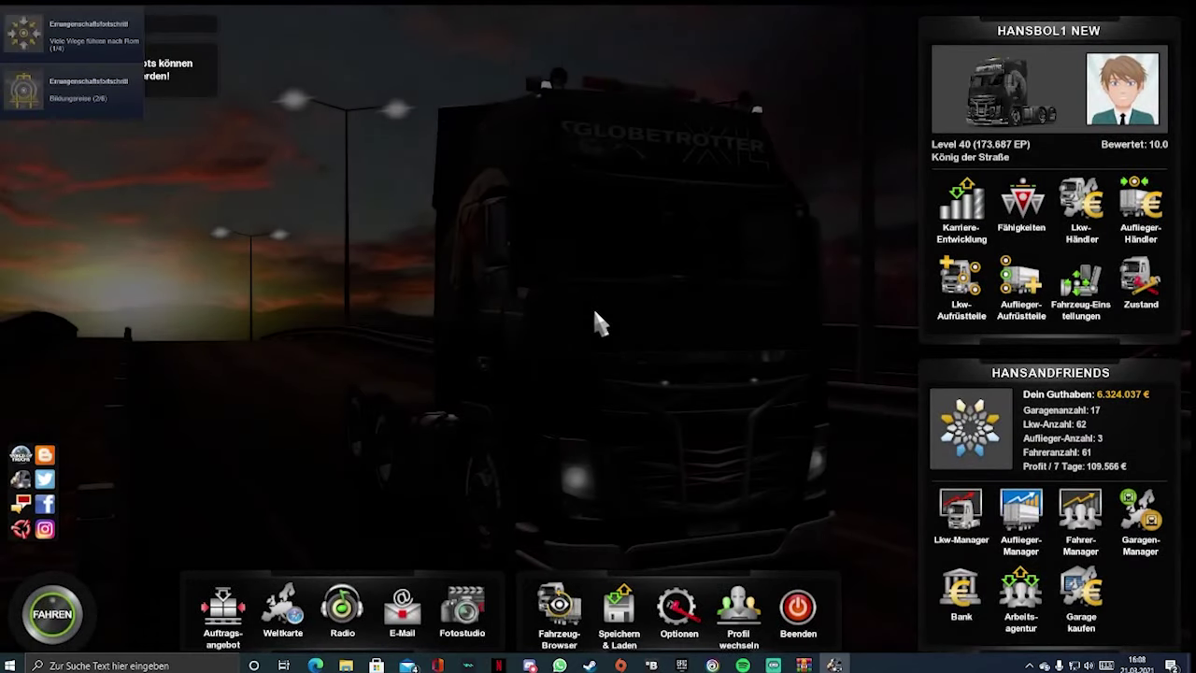
{"action": "left_click", "coordinate": [53, 614]}
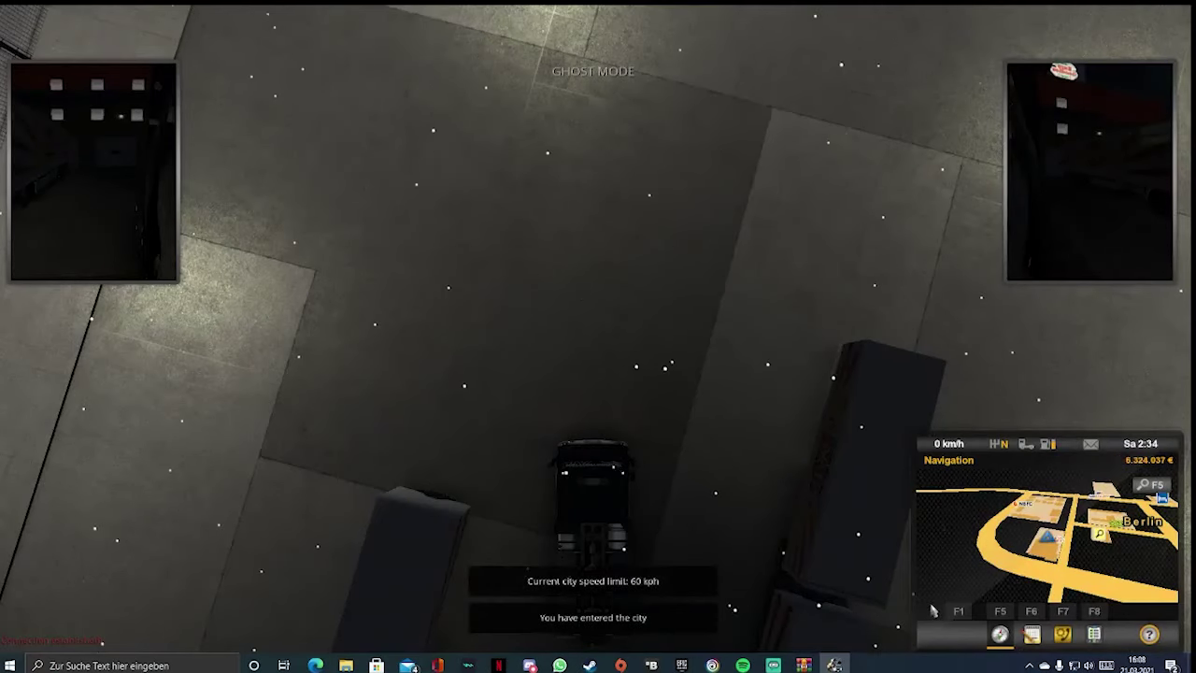
{"action": "key", "text": "Escape"}
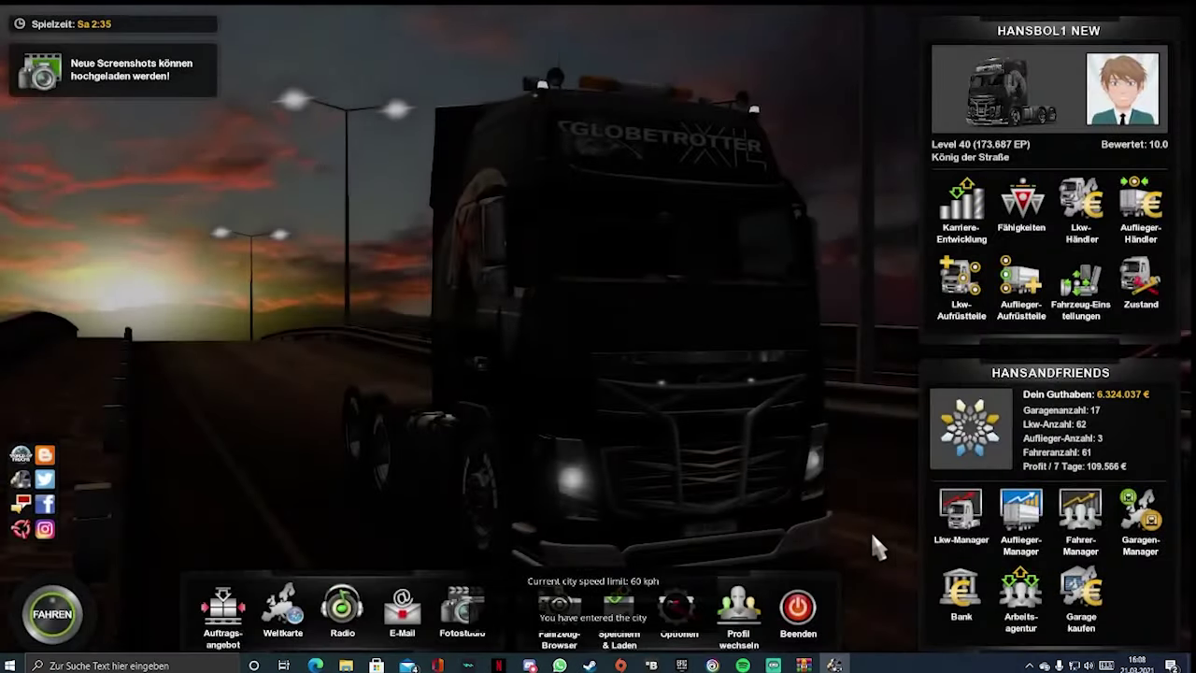
{"action": "left_click", "coordinate": [798, 608]}
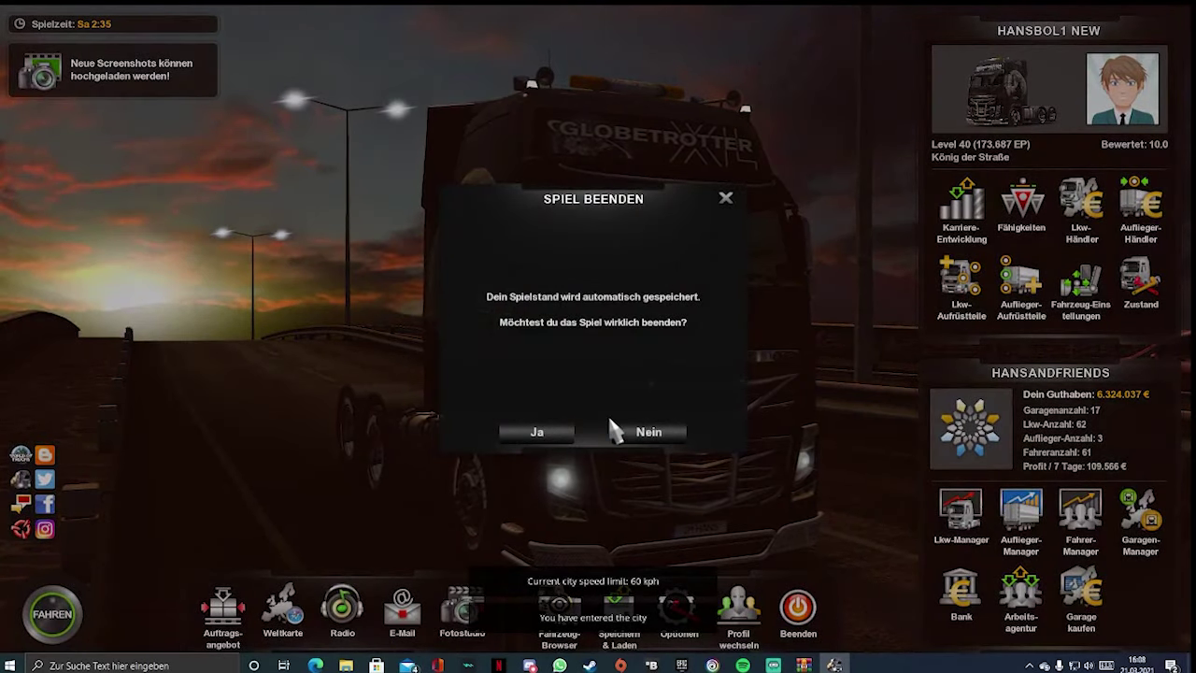
{"action": "left_click", "coordinate": [538, 435]}
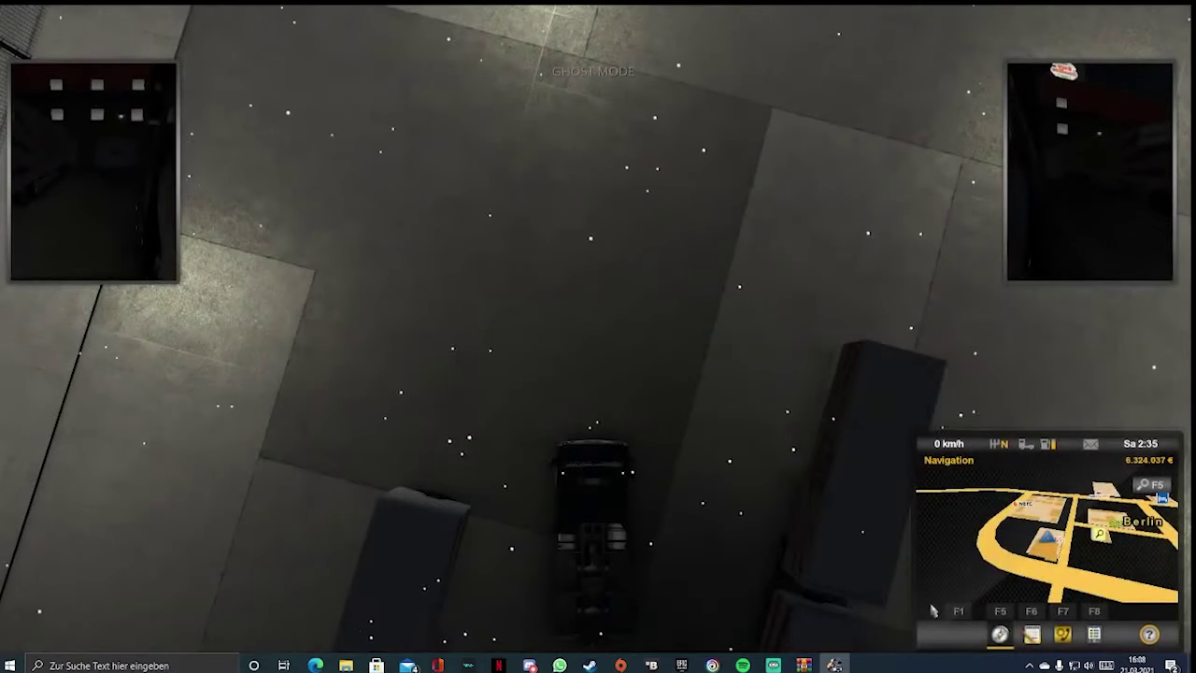
Switch on the truck's lights, drive a short way forward across the yard and brake to a stop
{"action": "key", "text": "l"}
{"action": "key", "text": "w"}
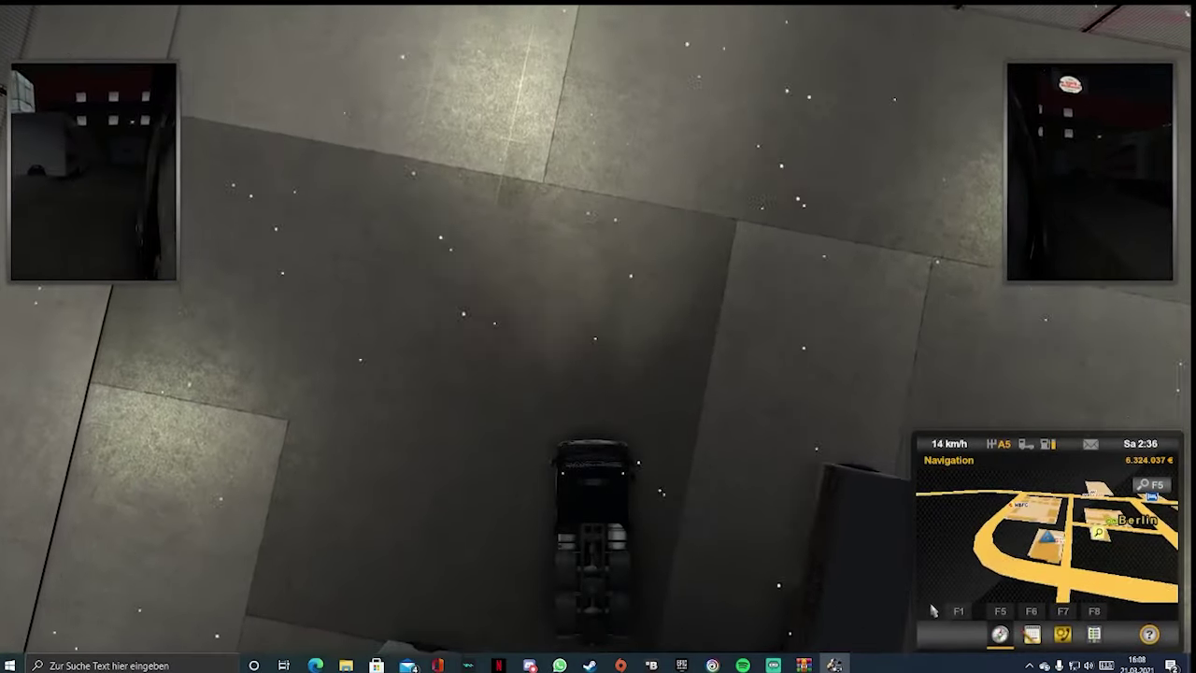
{"action": "key", "text": "s"}
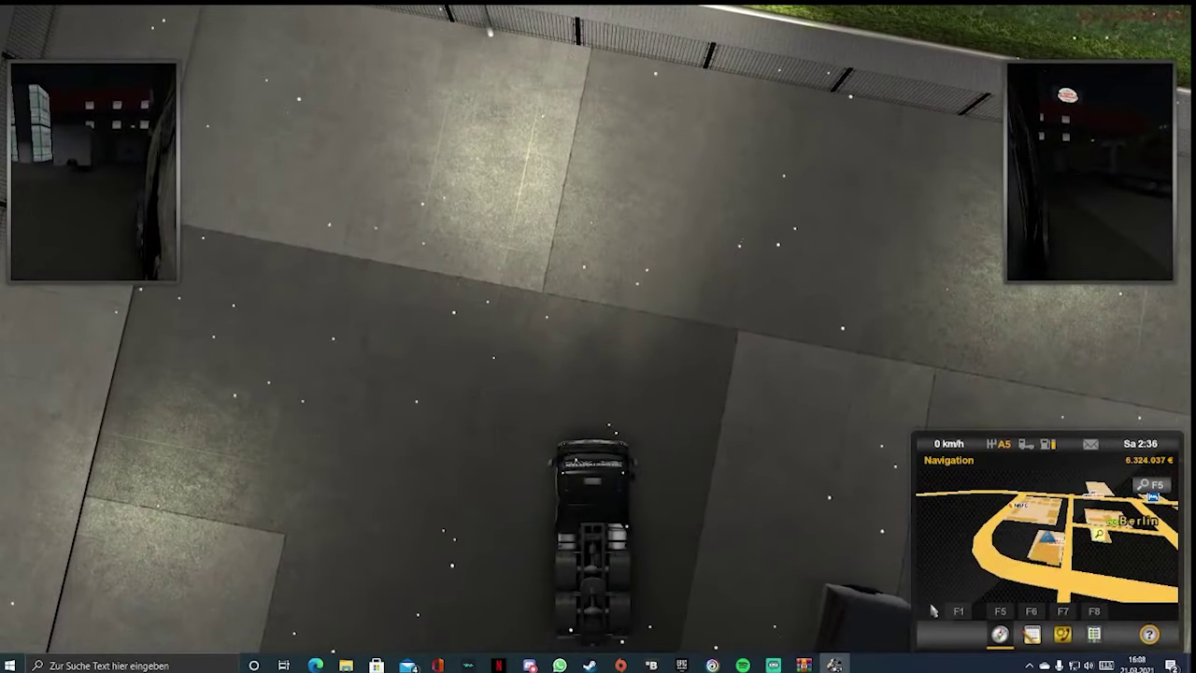
Quit Euro Truck Simulator 2 and switch to the TrucksLOG page in the Edge browser
{"action": "key", "text": "Escape"}
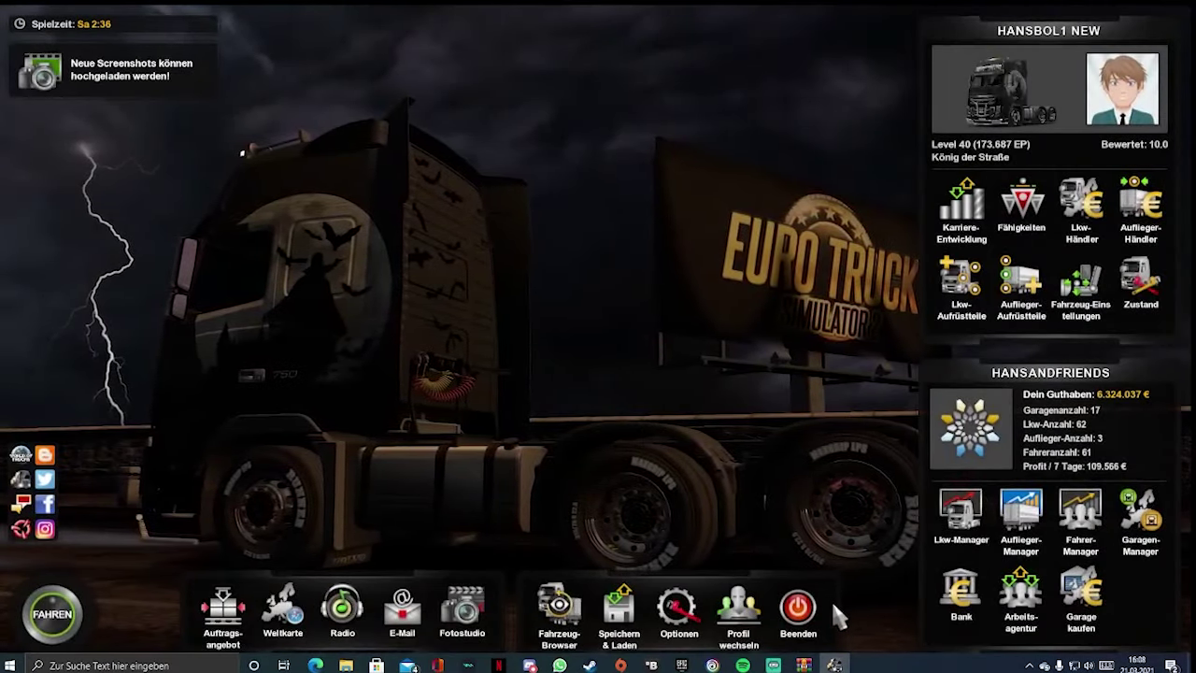
{"action": "left_click", "coordinate": [800, 610]}
{"action": "left_click", "coordinate": [527, 426]}
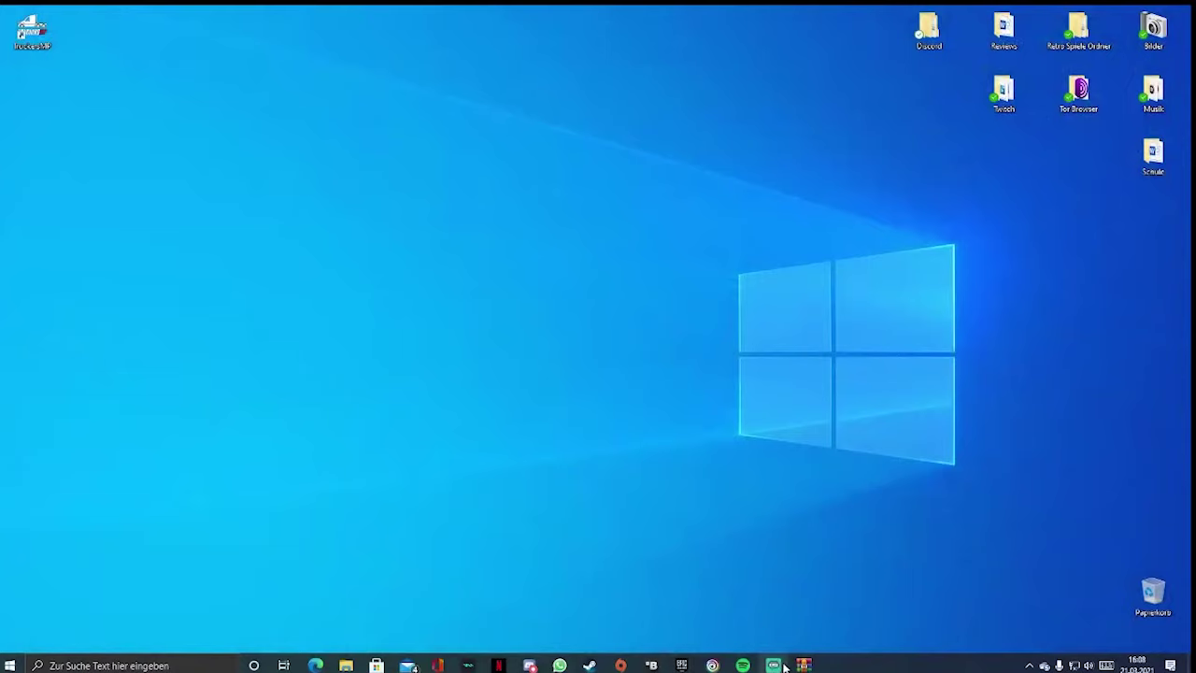
{"action": "mouse_move", "coordinate": [782, 665]}
{"action": "left_click", "coordinate": [317, 664]}
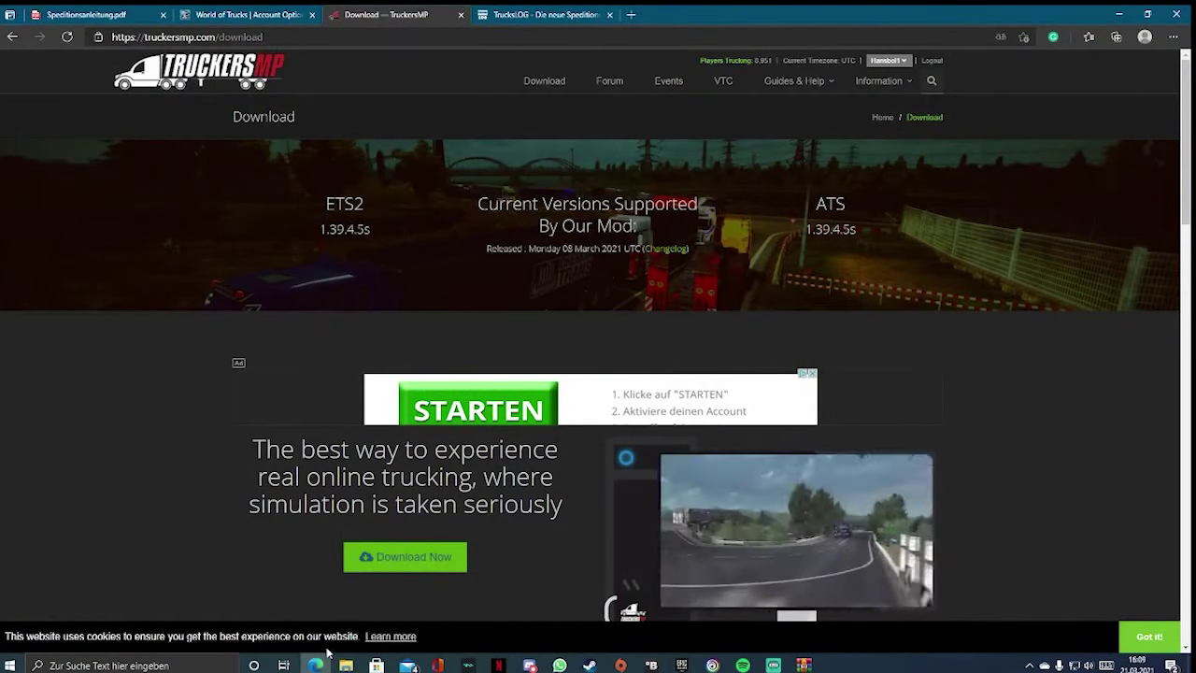
{"action": "mouse_move", "coordinate": [318, 664]}
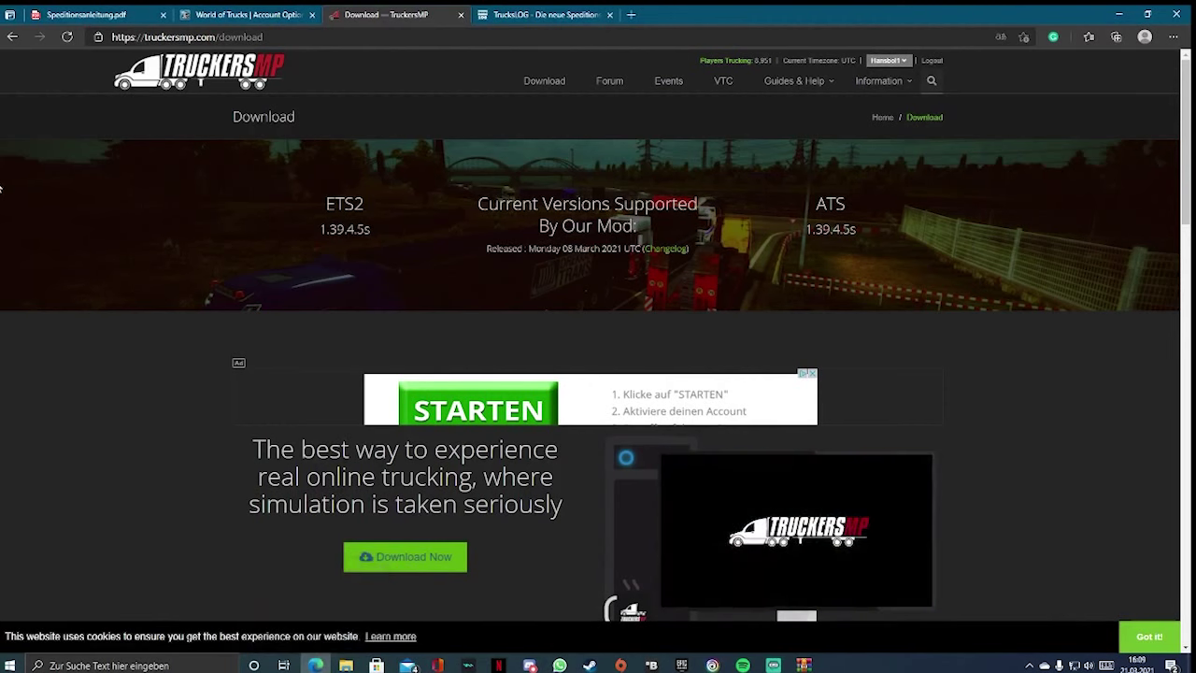
{"action": "left_click", "coordinate": [561, 14]}
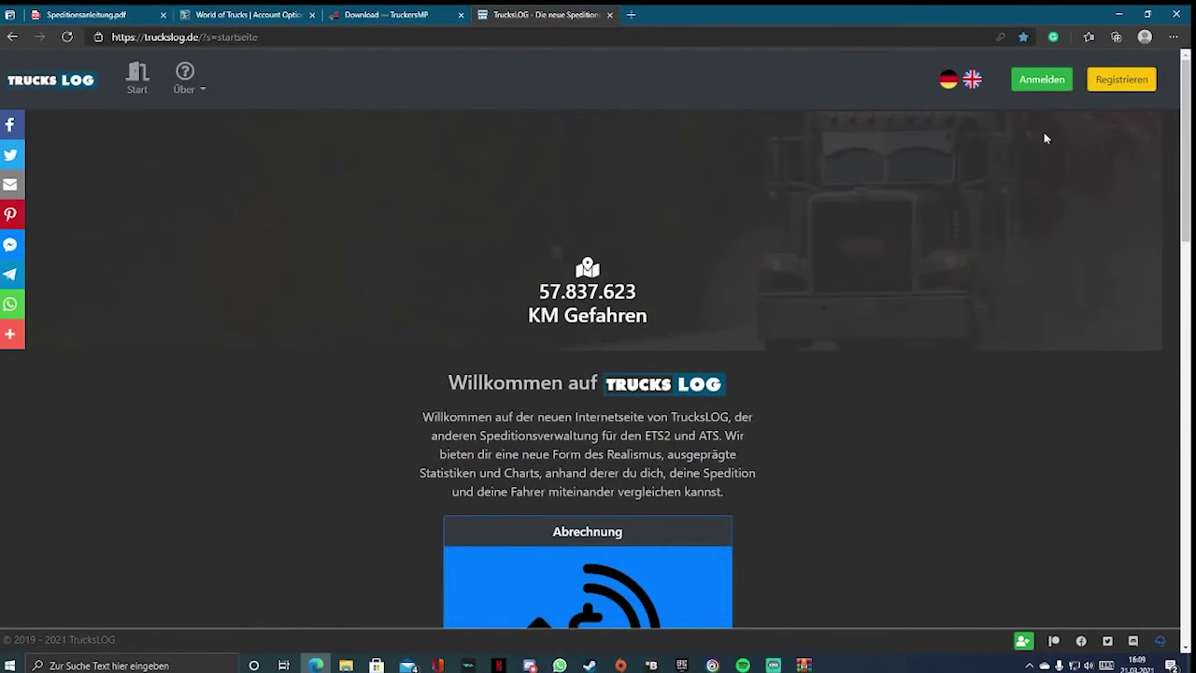
Look over the TrucksLOG registration form, try its optional TruckersMP ID field and close the form
{"action": "left_click", "coordinate": [1117, 83]}
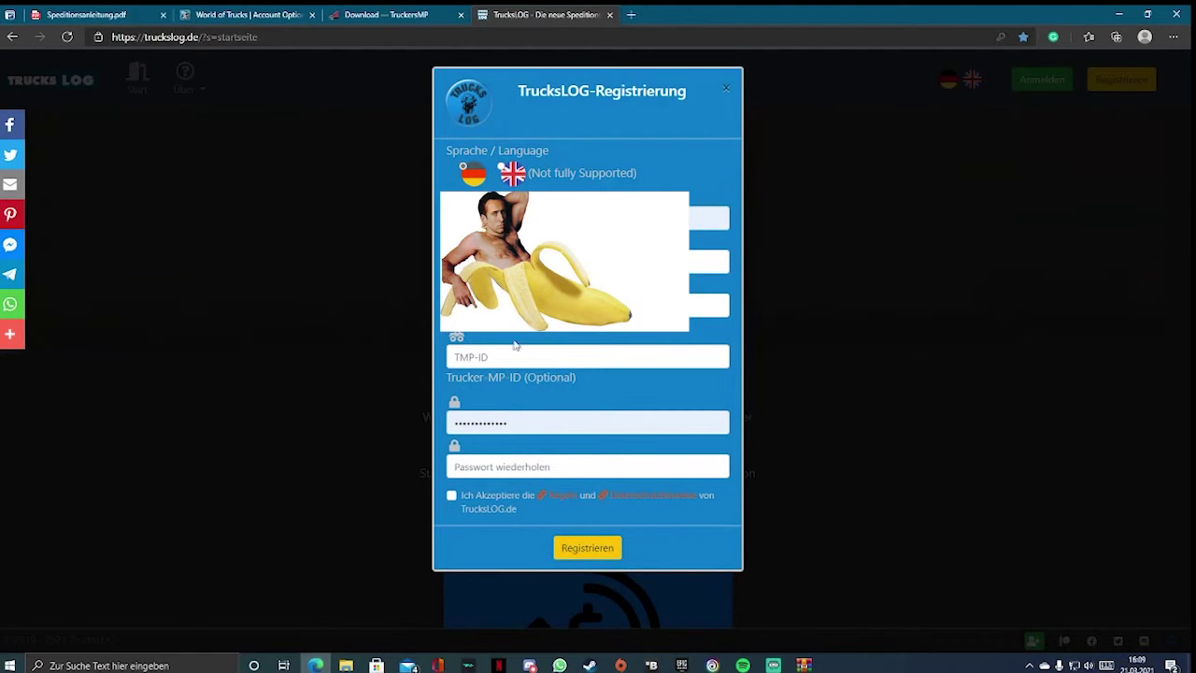
{"action": "left_click", "coordinate": [487, 361]}
{"action": "left_click", "coordinate": [716, 355]}
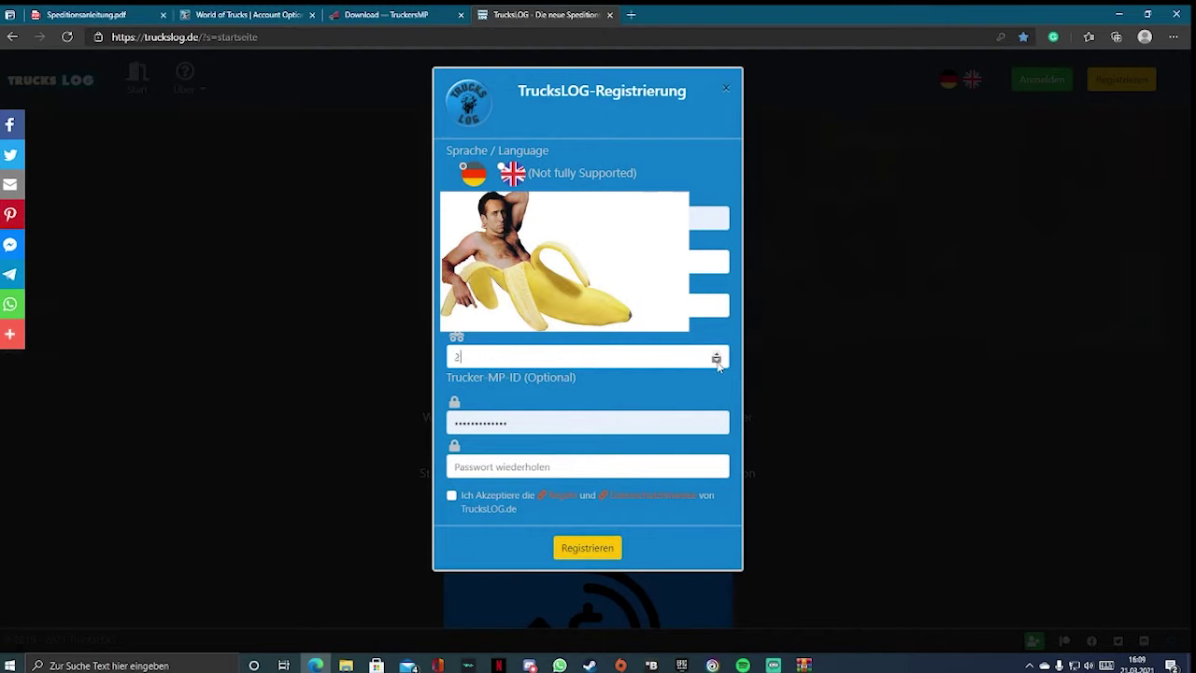
{"action": "scroll", "coordinate": [500, 362], "scroll_direction": "down", "scroll_amount": 2}
{"action": "left_click", "coordinate": [721, 91]}
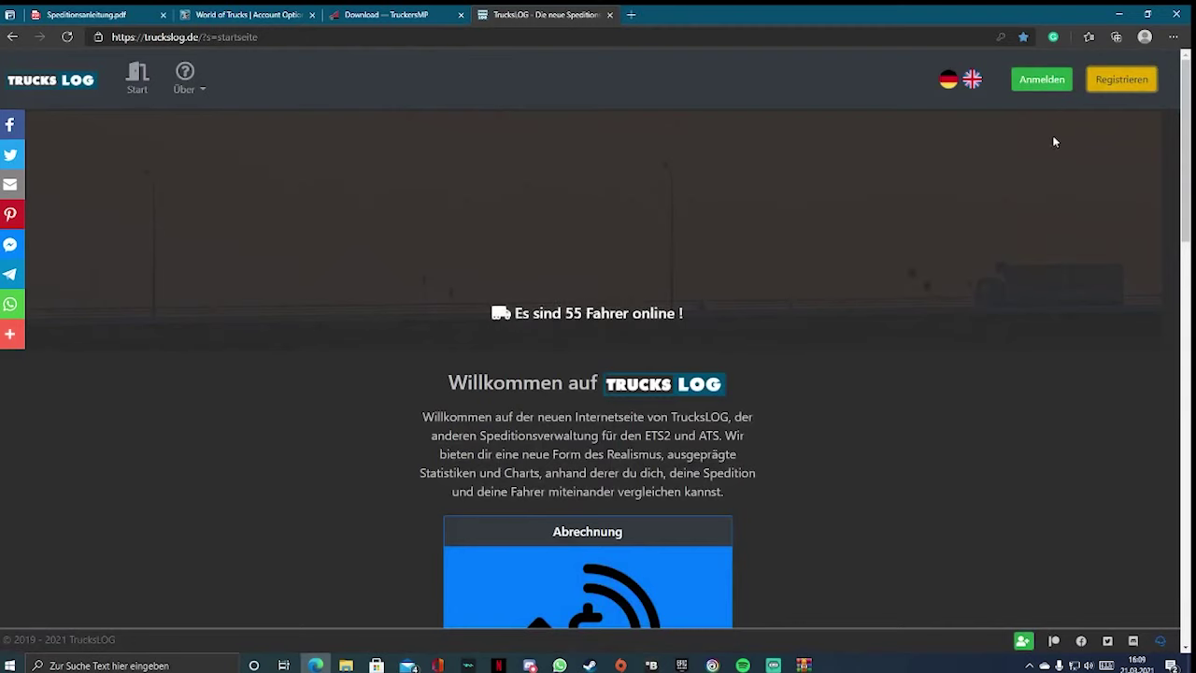
Log in to TrucksLOG with the existing account and open the game client download page
{"action": "left_click", "coordinate": [1042, 79]}
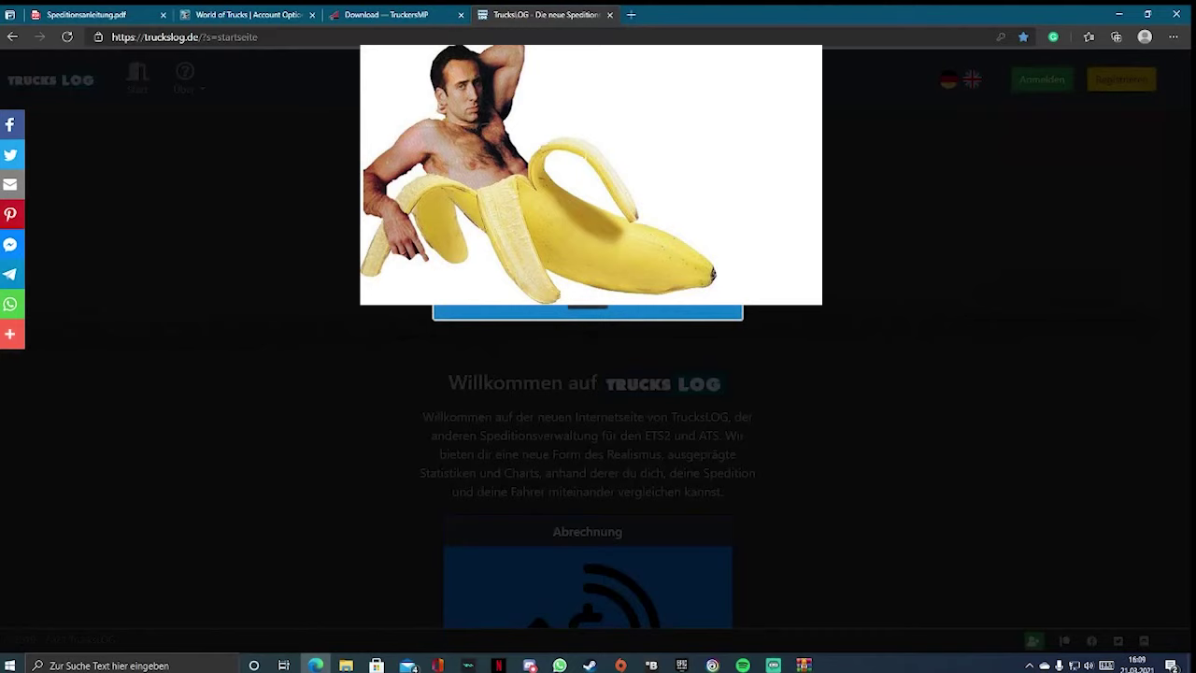
{"action": "left_click", "coordinate": [739, 301]}
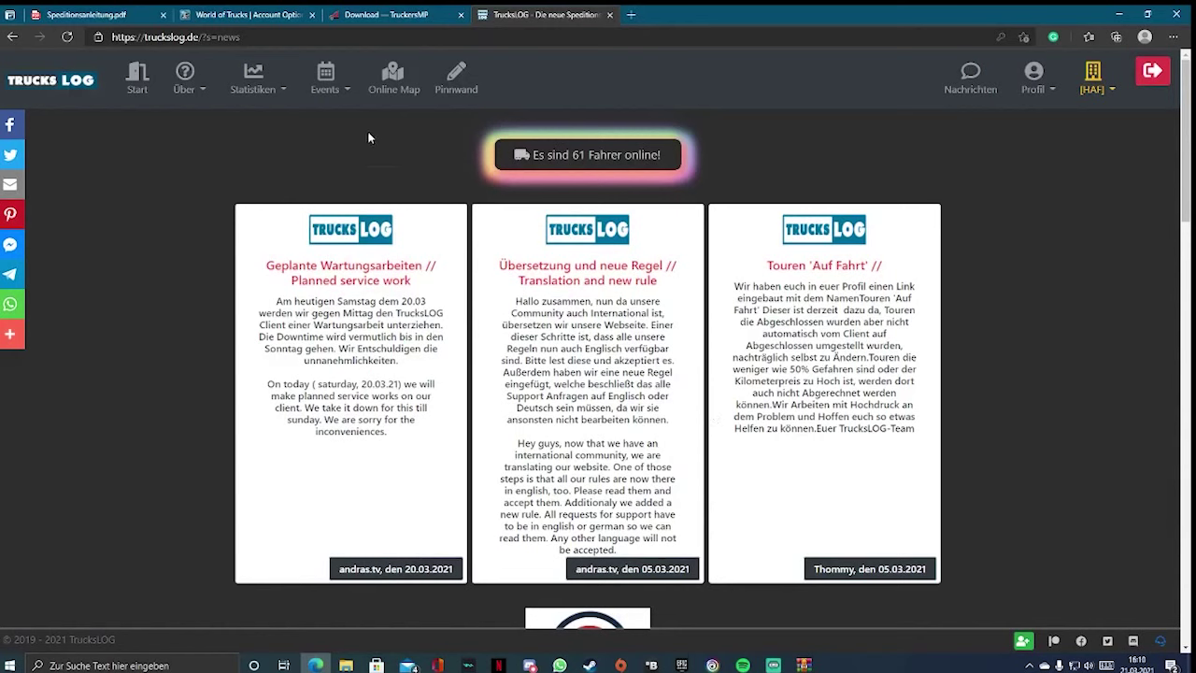
{"action": "left_click", "coordinate": [183, 91]}
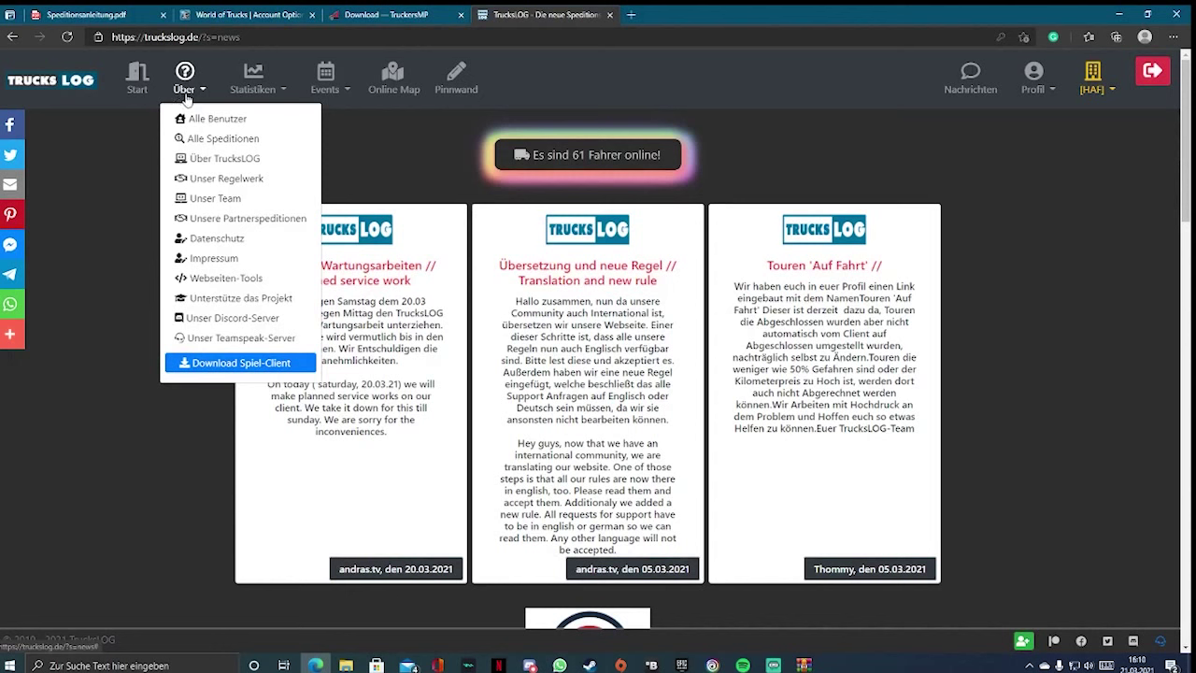
{"action": "left_click", "coordinate": [221, 363]}
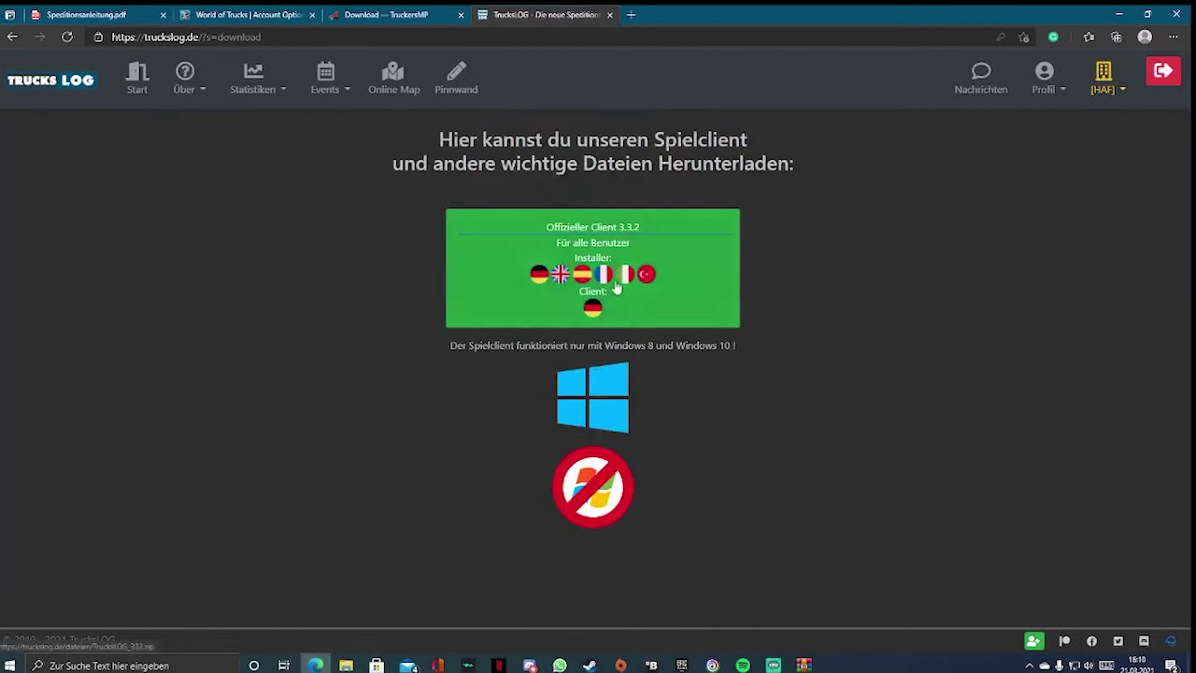
Download the German version of official client 3.3.2 and open the TrucksLOG_332.zip archive
{"action": "left_click", "coordinate": [593, 316]}
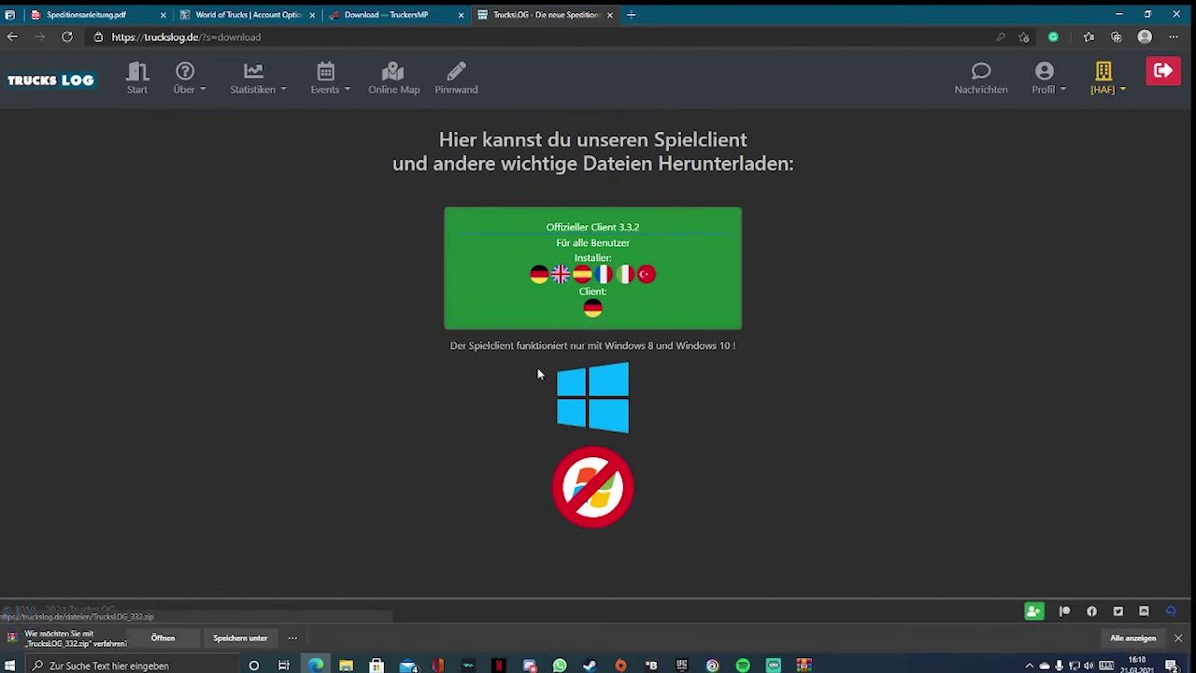
{"action": "left_click", "coordinate": [142, 643]}
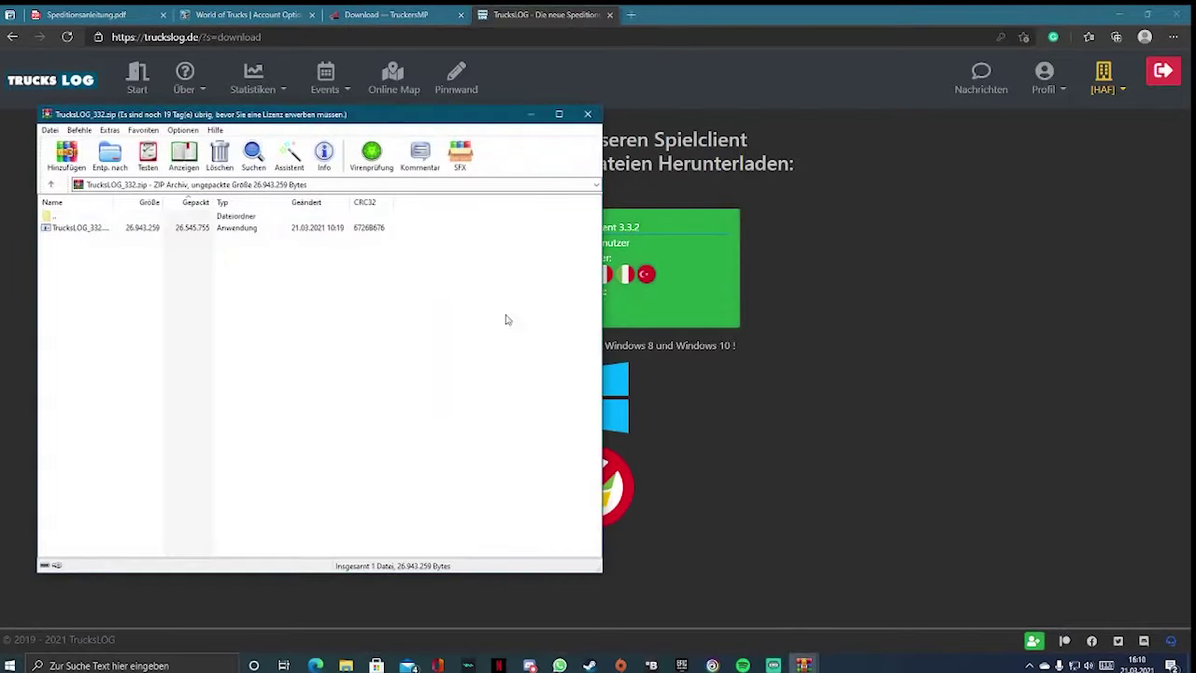
{"action": "left_click", "coordinate": [710, 355]}
{"action": "left_click_drag", "start_coordinate": [442, 353], "coordinate": [787, 342]}
{"action": "left_click", "coordinate": [797, 341]}
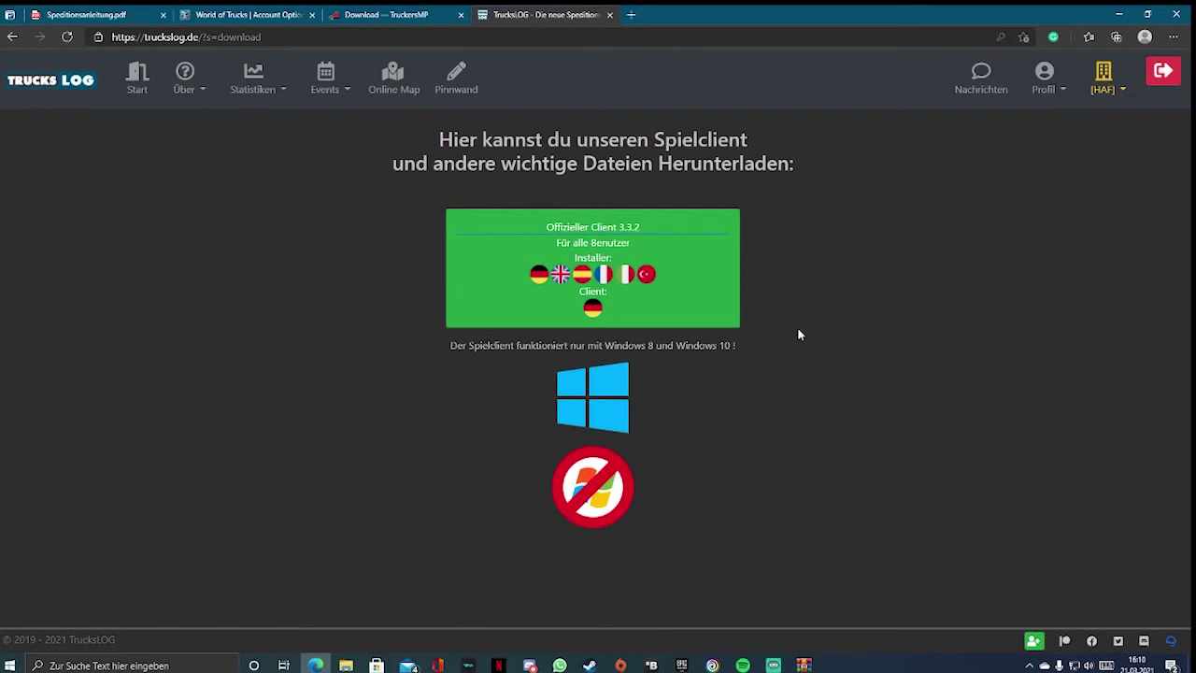
{"action": "left_click", "coordinate": [803, 665]}
{"action": "left_click", "coordinate": [846, 609]}
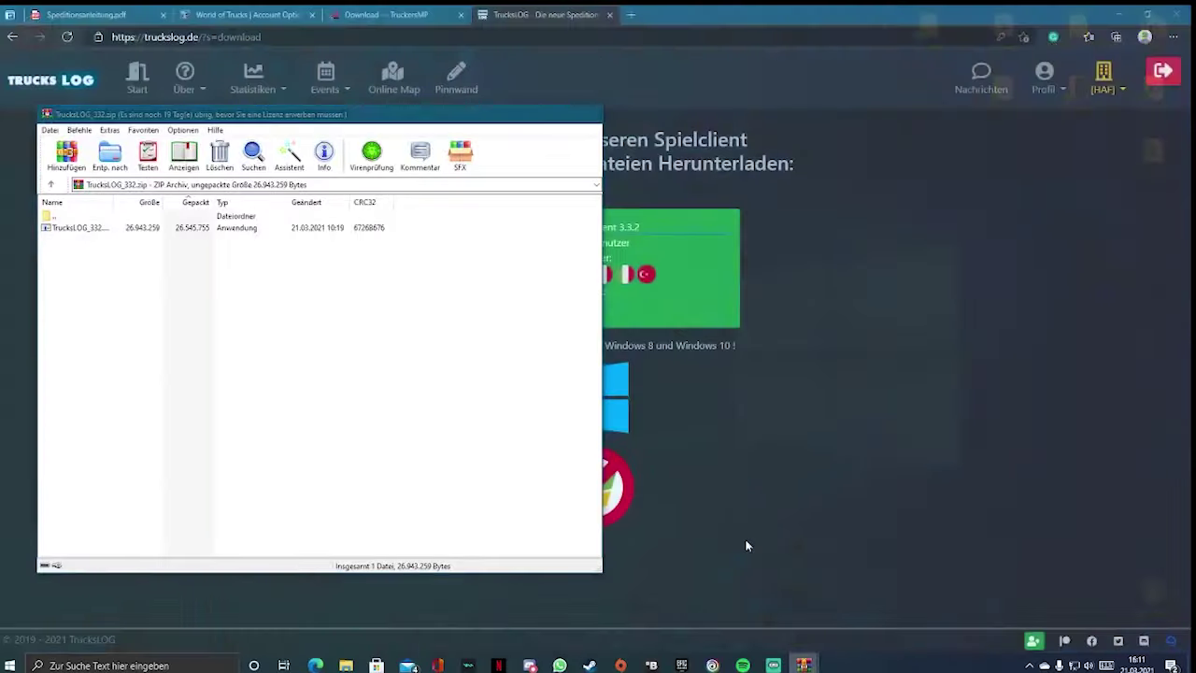
Check the company options, open the TrucksLOG user profile and examine its fields, including the personal client key
{"action": "left_click", "coordinate": [1103, 84]}
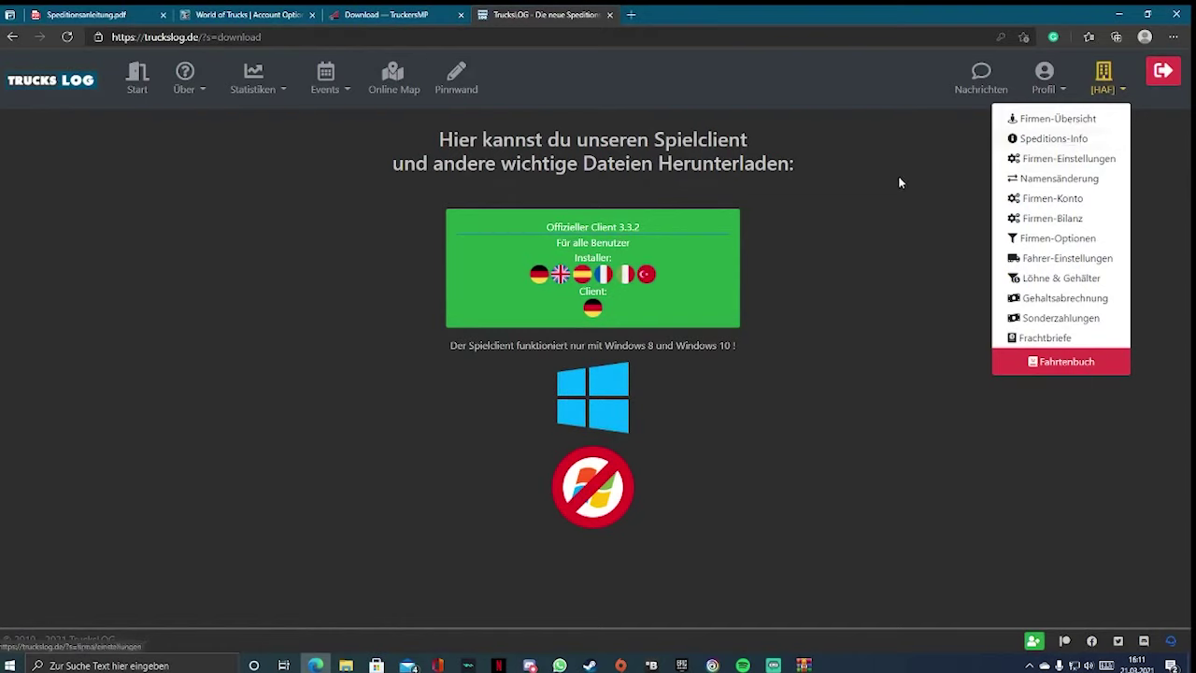
{"action": "left_click", "coordinate": [1104, 75]}
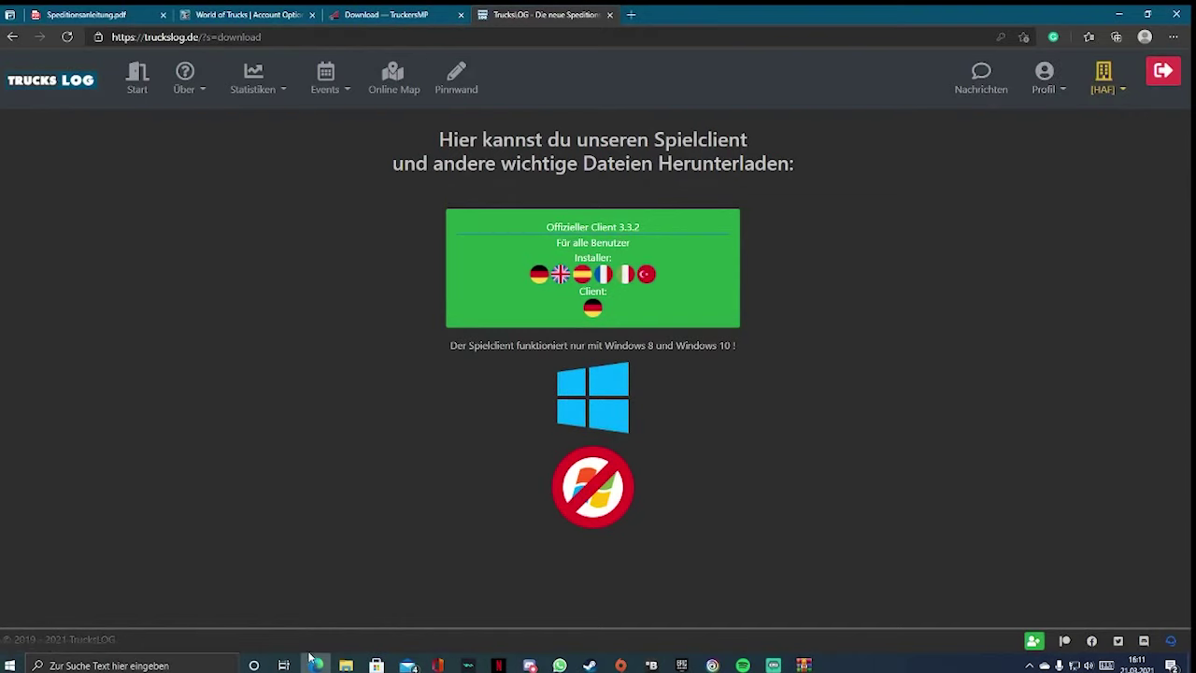
{"action": "left_click", "coordinate": [1045, 97]}
{"action": "left_click", "coordinate": [1043, 118]}
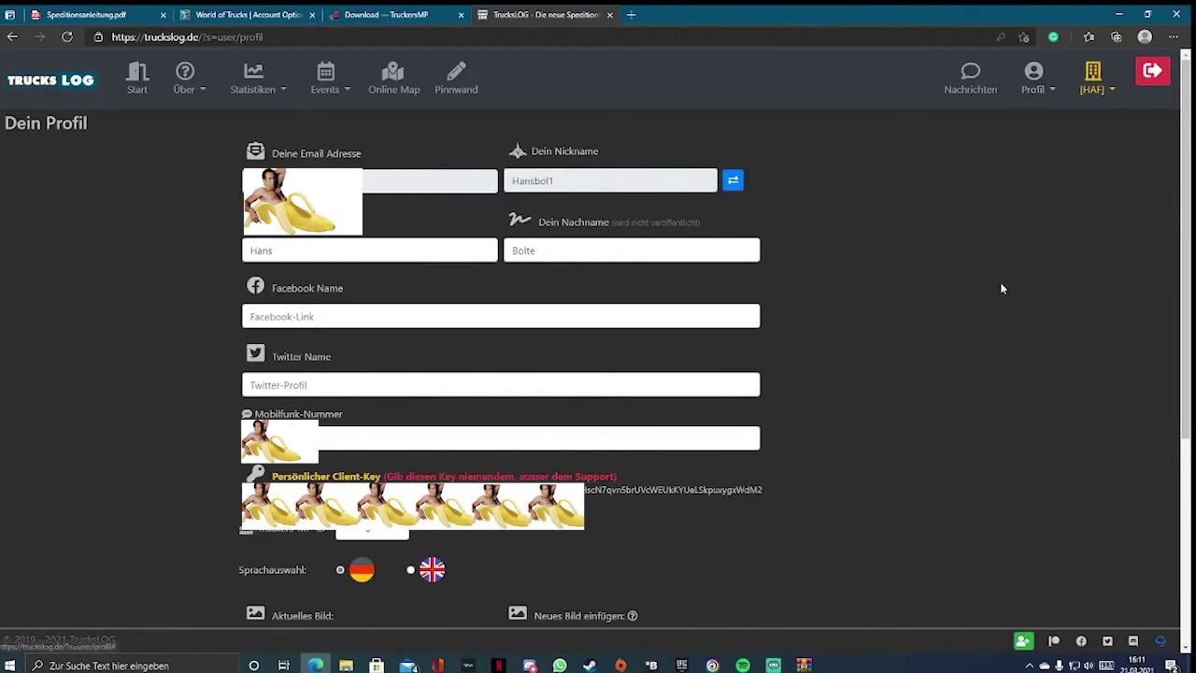
{"action": "scroll", "coordinate": [1016, 429], "scroll_direction": "down", "scroll_amount": 5}
{"action": "scroll", "coordinate": [1019, 425], "scroll_direction": "up", "scroll_amount": 3}
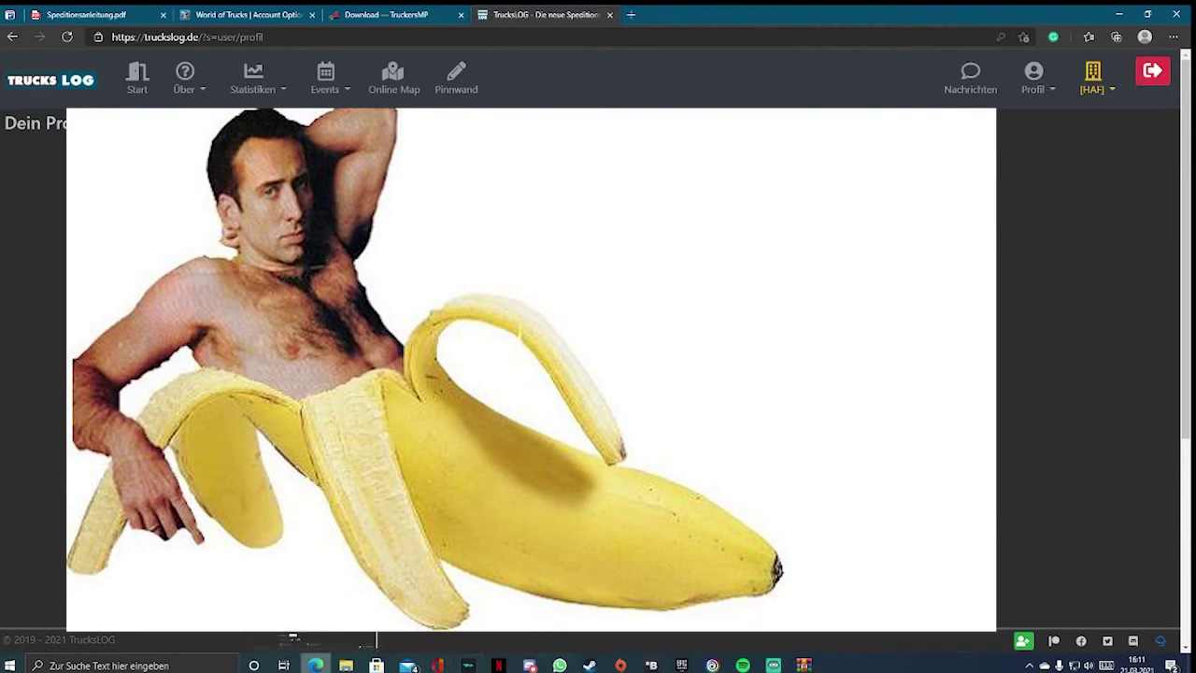
Run the TrucksLOG installer from the downloaded archive with Deutsch as setup language and proceed to the licence agreement
{"action": "mouse_move", "coordinate": [320, 665]}
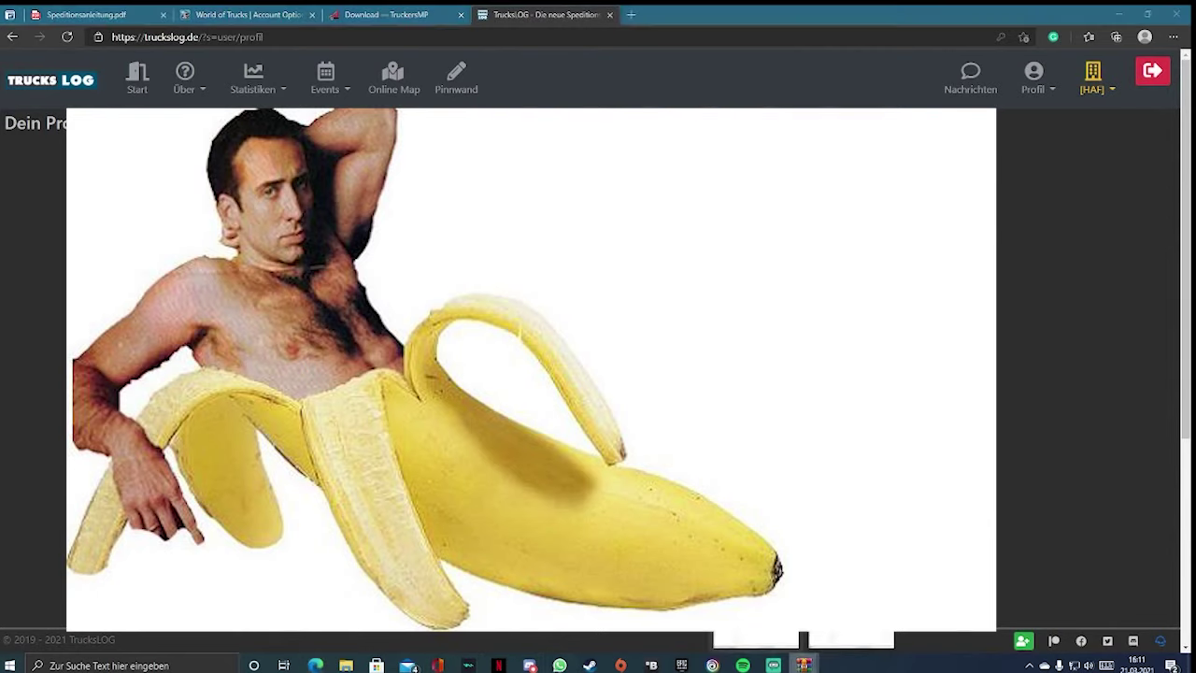
{"action": "left_click", "coordinate": [804, 665]}
{"action": "double_click", "coordinate": [220, 230]}
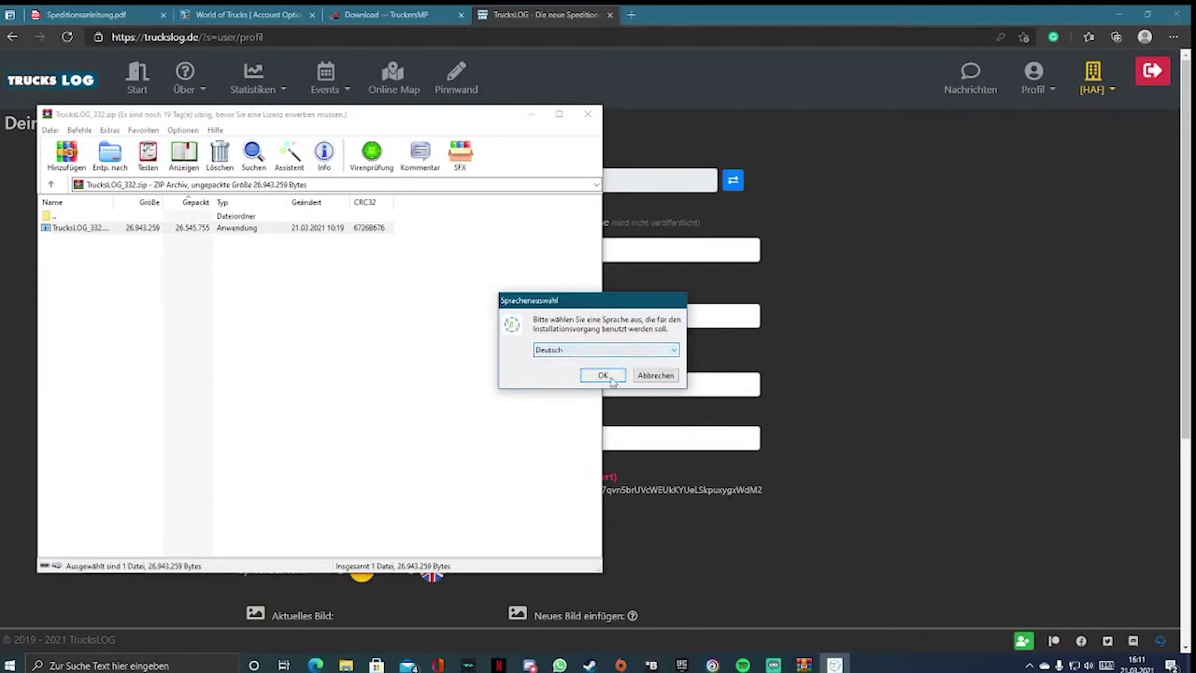
{"action": "left_click", "coordinate": [606, 372]}
{"action": "left_click", "coordinate": [662, 447]}
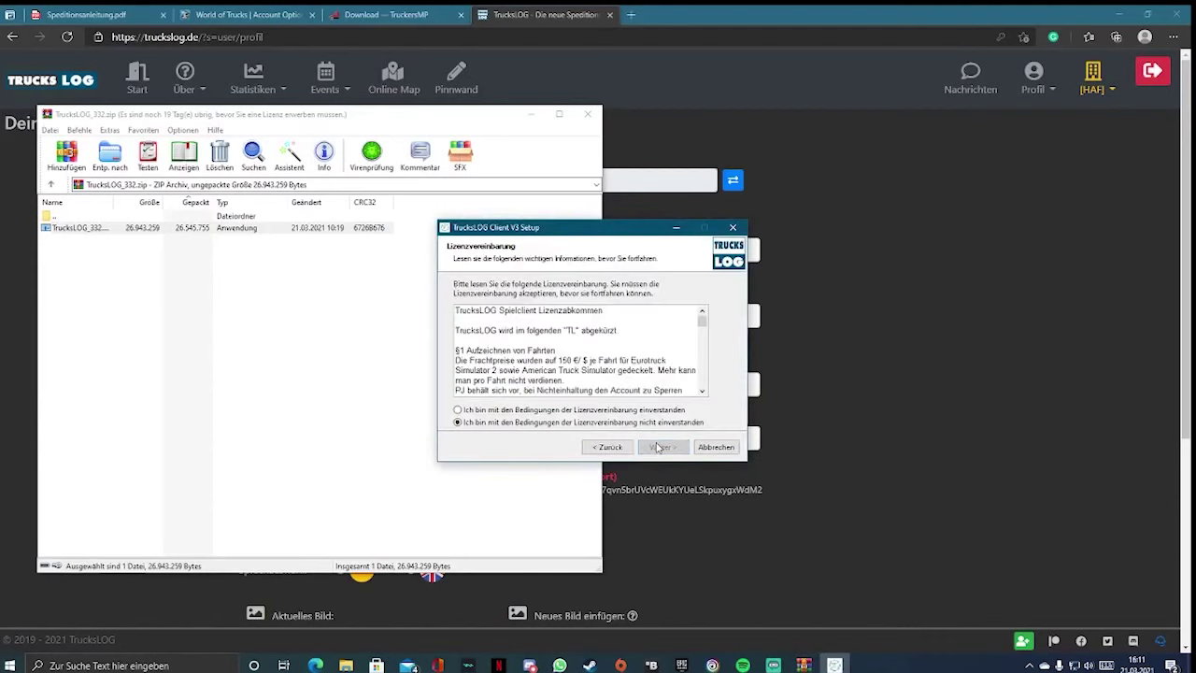
Accept the TrucksLOG client licence agreement and read through its terms
{"action": "left_click", "coordinate": [576, 410]}
{"action": "mouse_move", "coordinate": [702, 320]}
{"action": "left_mouse_down"}
{"action": "mouse_move", "coordinate": [704, 339]}
{"action": "mouse_move", "coordinate": [709, 326]}
{"action": "left_mouse_up"}
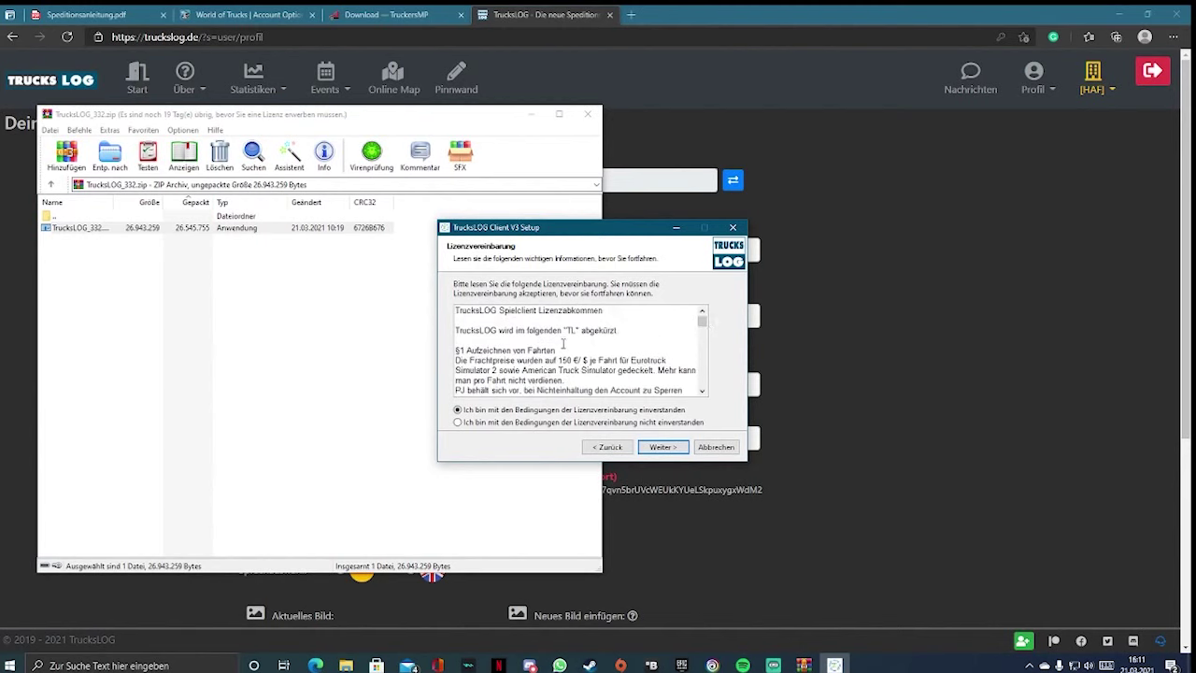
{"action": "scroll", "coordinate": [564, 346], "scroll_direction": "down", "scroll_amount": 5}
{"action": "scroll", "coordinate": [577, 375], "scroll_direction": "up", "scroll_amount": 5}
{"action": "scroll", "coordinate": [586, 362], "scroll_direction": "down", "scroll_amount": 8}
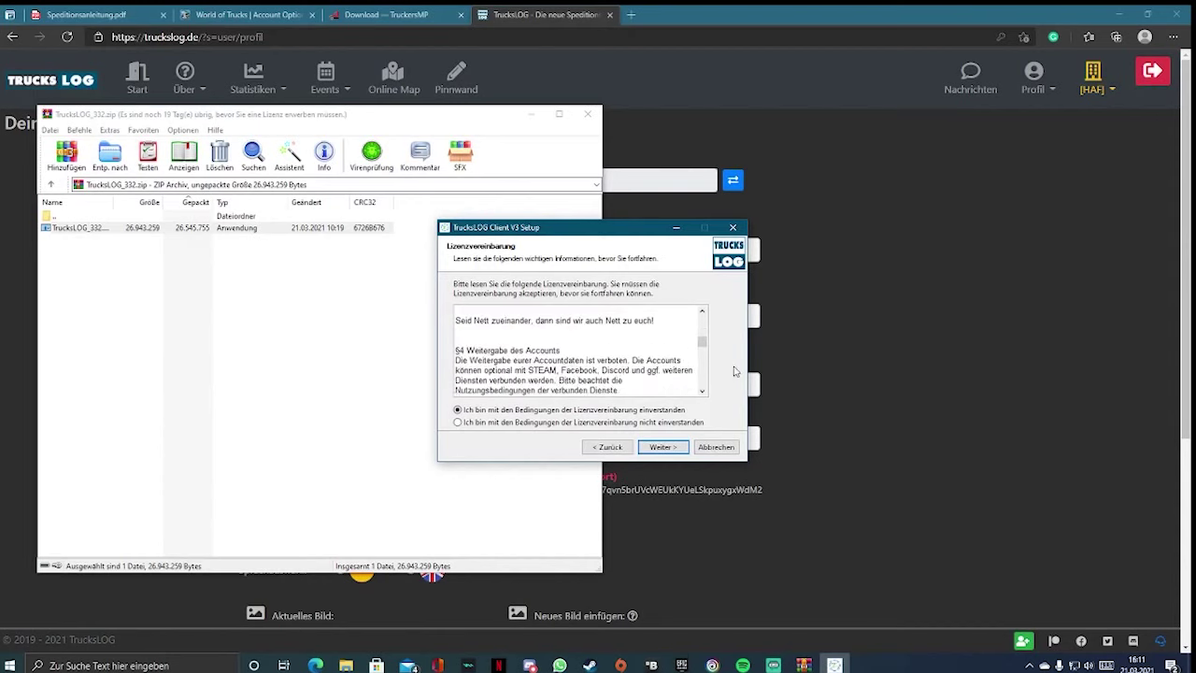
{"action": "left_click_drag", "start_coordinate": [701, 342], "coordinate": [722, 377]}
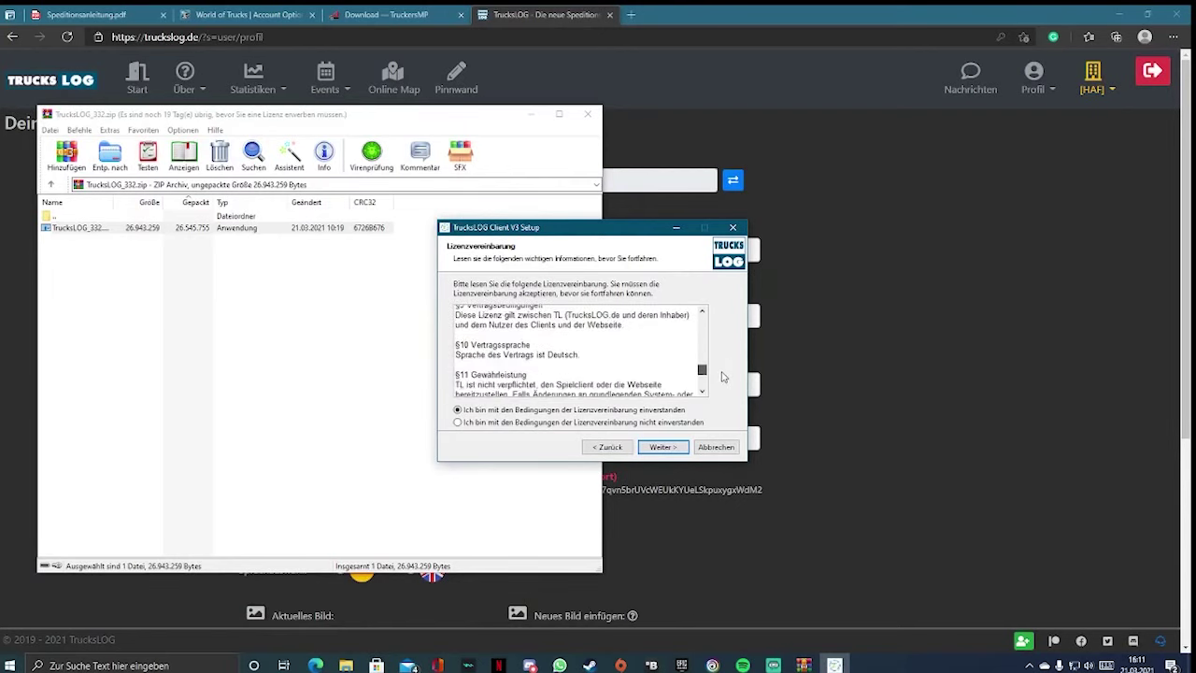
Read the remaining licence terms, return to §1 Aufzeichnen von Fahrten and continue to the installation folder selection
{"action": "scroll", "coordinate": [540, 353], "scroll_direction": "down", "scroll_amount": 5}
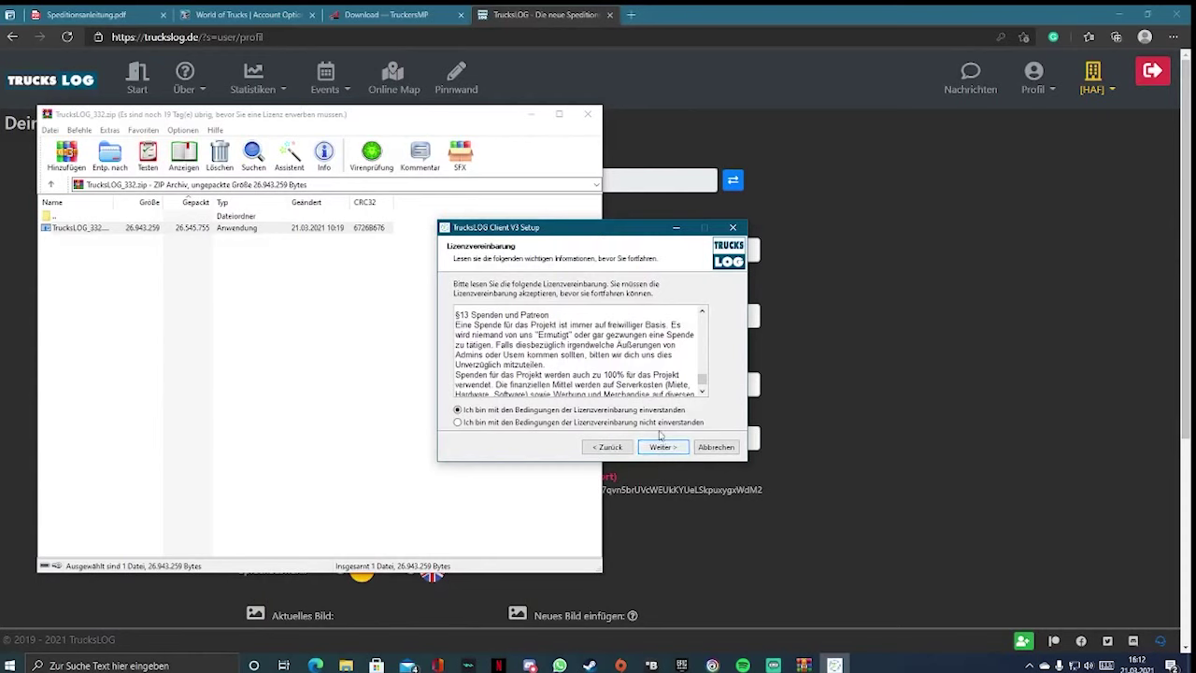
{"action": "scroll", "coordinate": [701, 364], "scroll_direction": "up", "scroll_amount": 7}
{"action": "left_click_drag", "start_coordinate": [701, 364], "coordinate": [704, 327]}
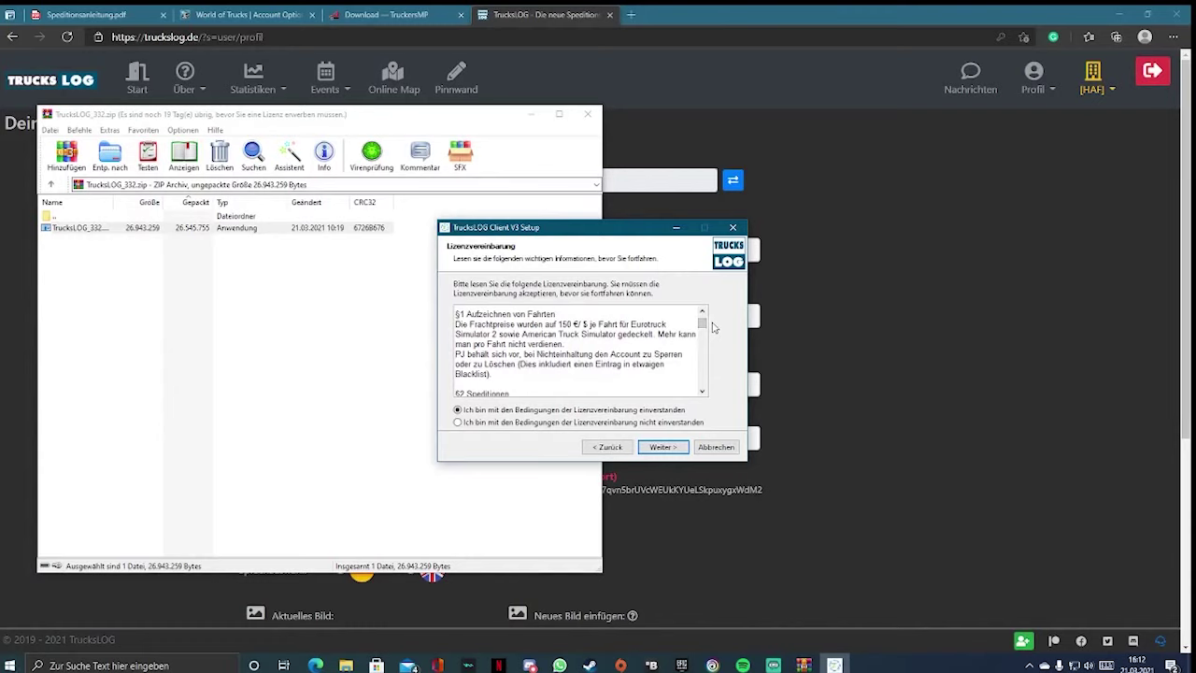
{"action": "left_click", "coordinate": [685, 445]}
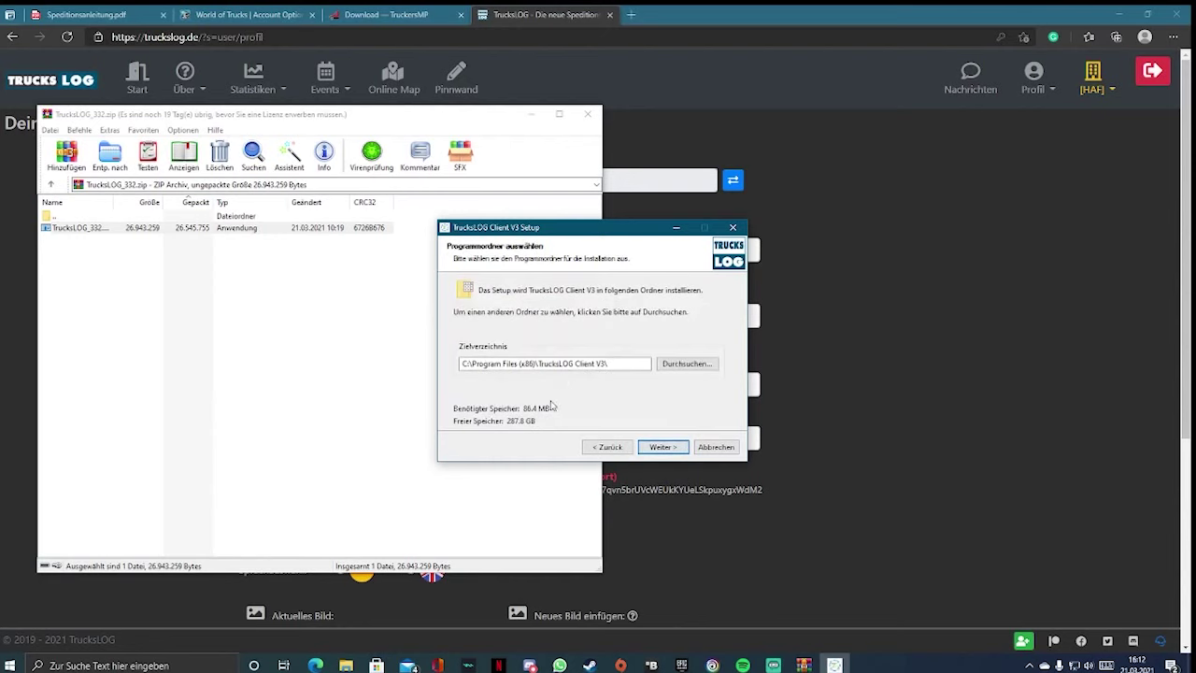
Change the installation directory to the TrucksLOG Client V3 subfolder inside the TrucksLOG folder on the Desktop
{"action": "left_click", "coordinate": [464, 363]}
{"action": "left_click_drag", "start_coordinate": [464, 363], "coordinate": [715, 362]}
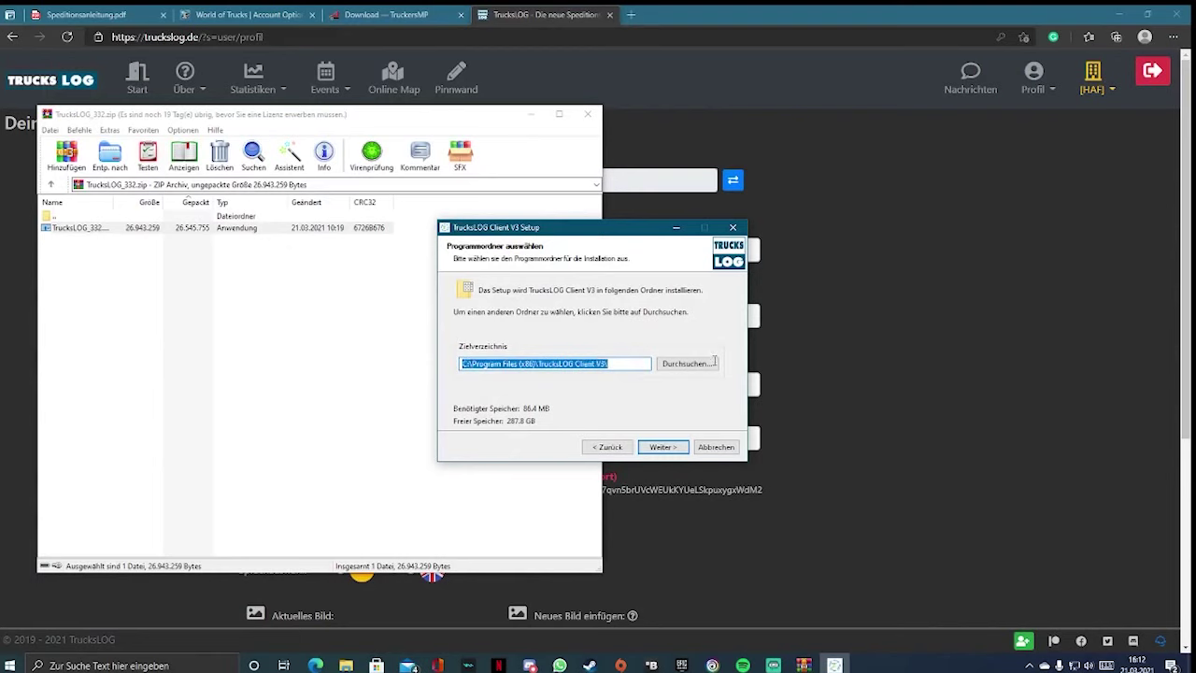
{"action": "left_click", "coordinate": [636, 369]}
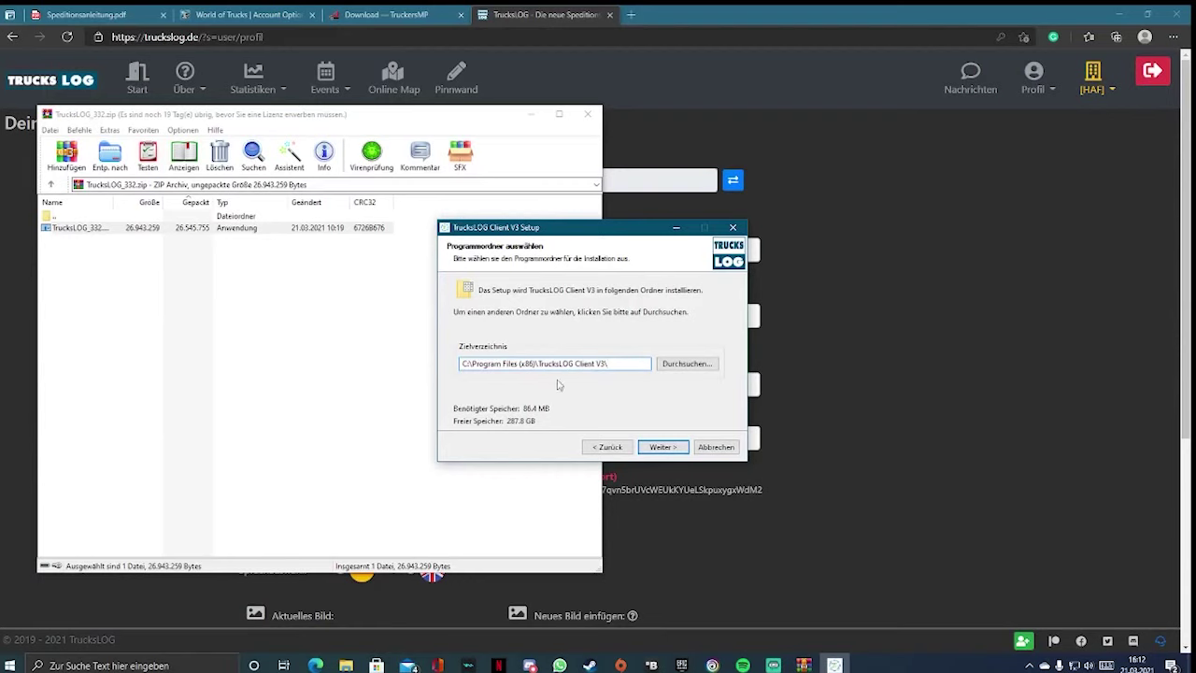
{"action": "left_click_drag", "start_coordinate": [462, 363], "coordinate": [623, 366]}
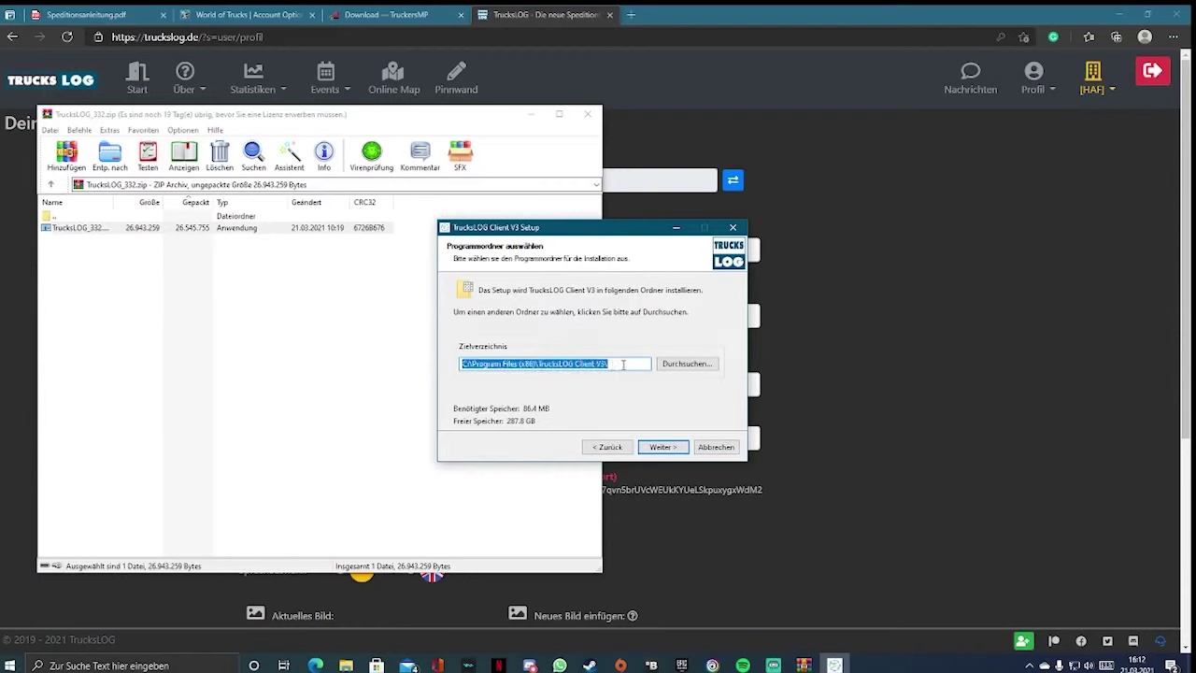
{"action": "left_click", "coordinate": [664, 364]}
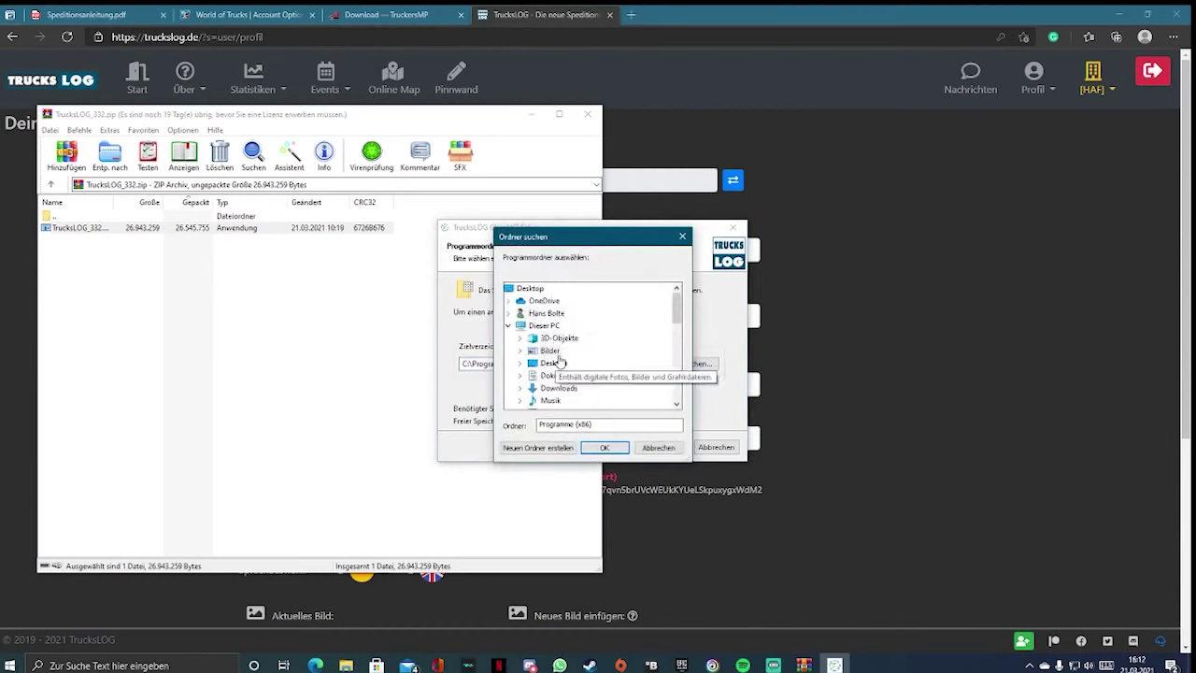
{"action": "double_click", "coordinate": [559, 356]}
{"action": "left_click", "coordinate": [520, 350]}
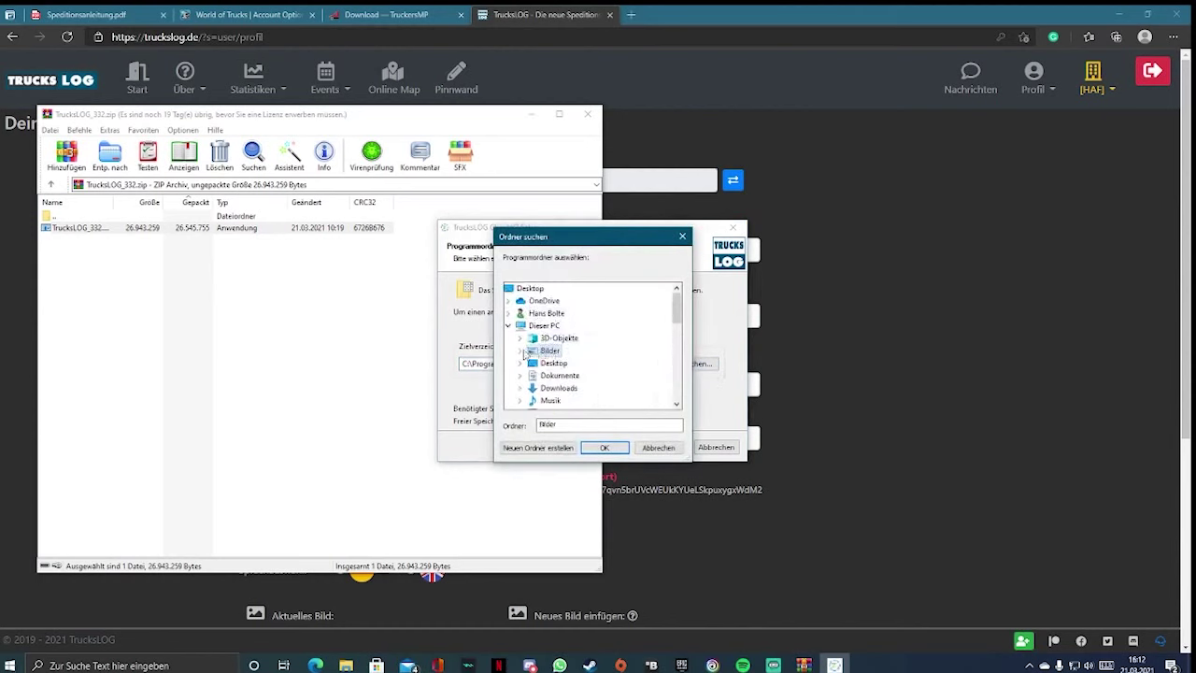
{"action": "double_click", "coordinate": [552, 363]}
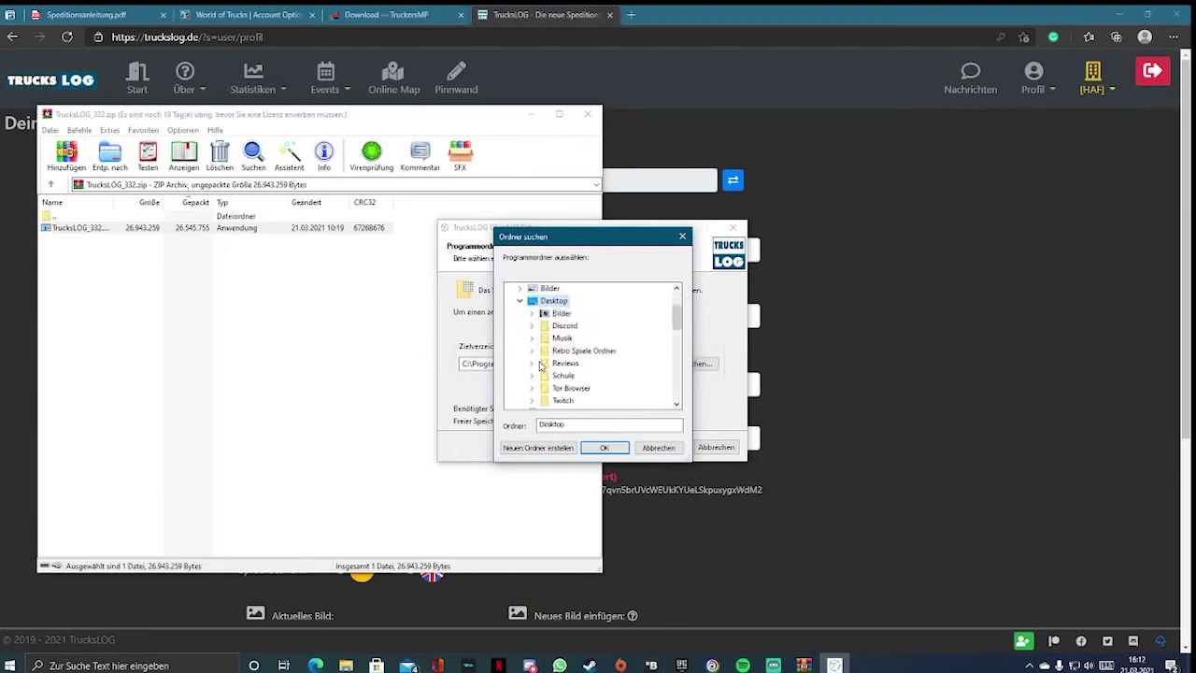
{"action": "left_click", "coordinate": [603, 448]}
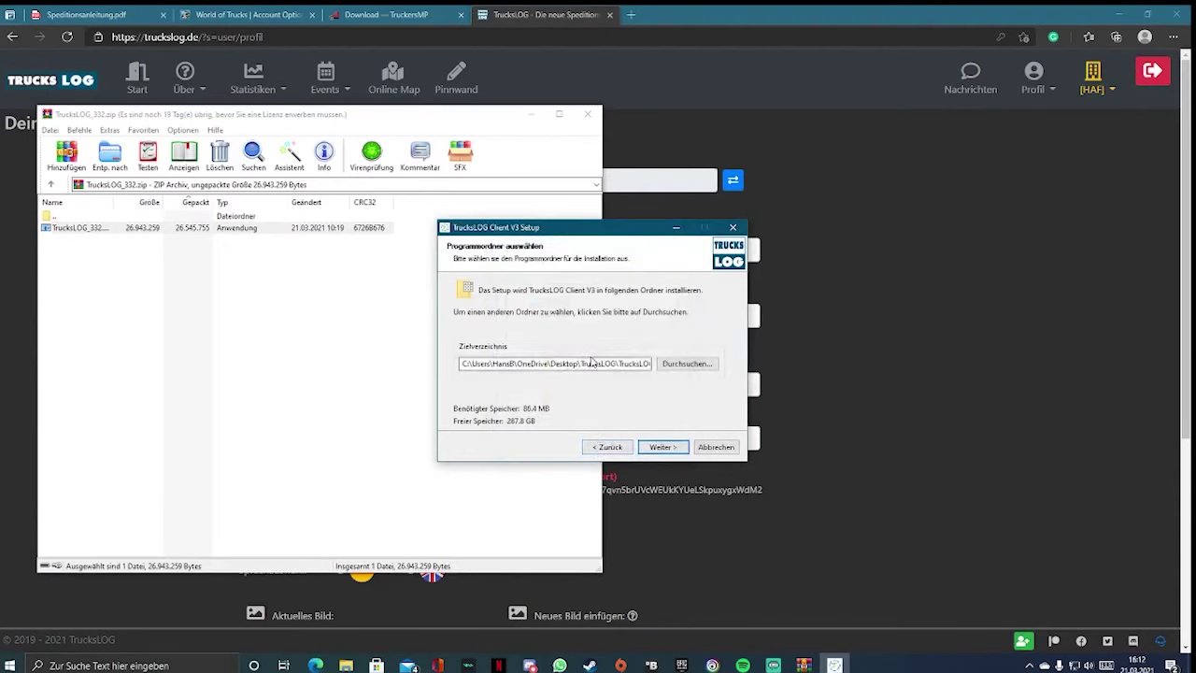
{"action": "mouse_move", "coordinate": [629, 369]}
{"action": "left_mouse_down"}
{"action": "mouse_move", "coordinate": [654, 366]}
{"action": "mouse_move", "coordinate": [622, 367]}
{"action": "left_mouse_up"}
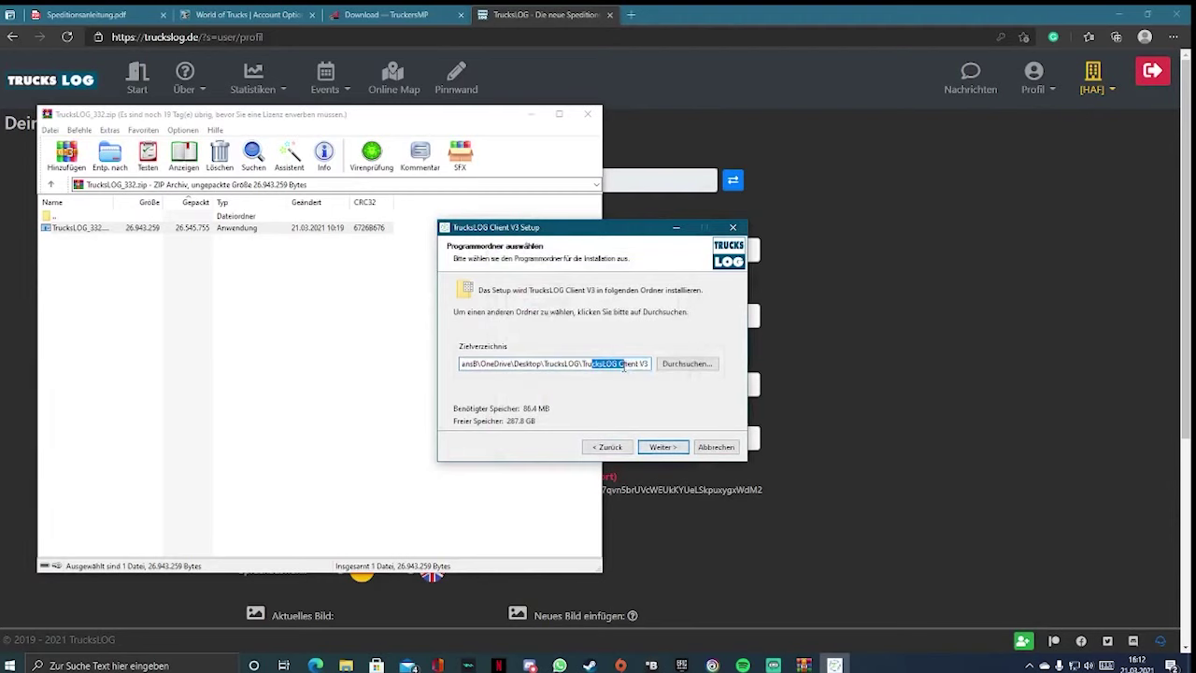
Install TrucksLOG Client V3 with desktop symbols and start menu entries and finish the setup
{"action": "left_click", "coordinate": [662, 446]}
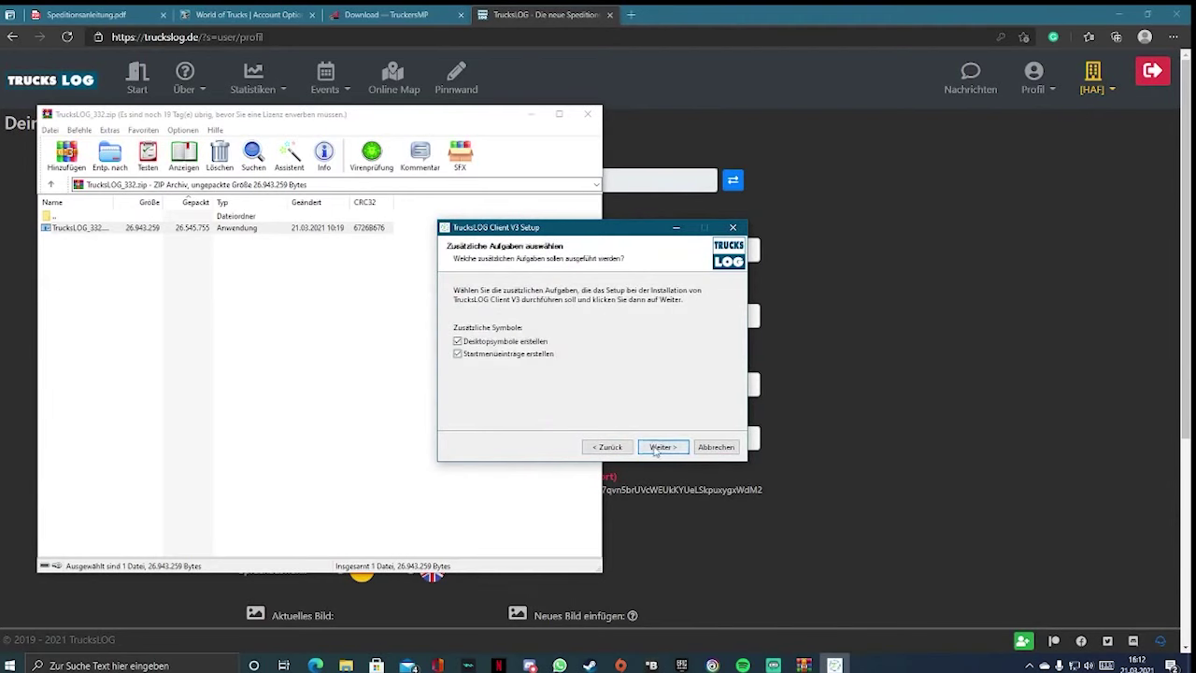
{"action": "left_click", "coordinate": [660, 448]}
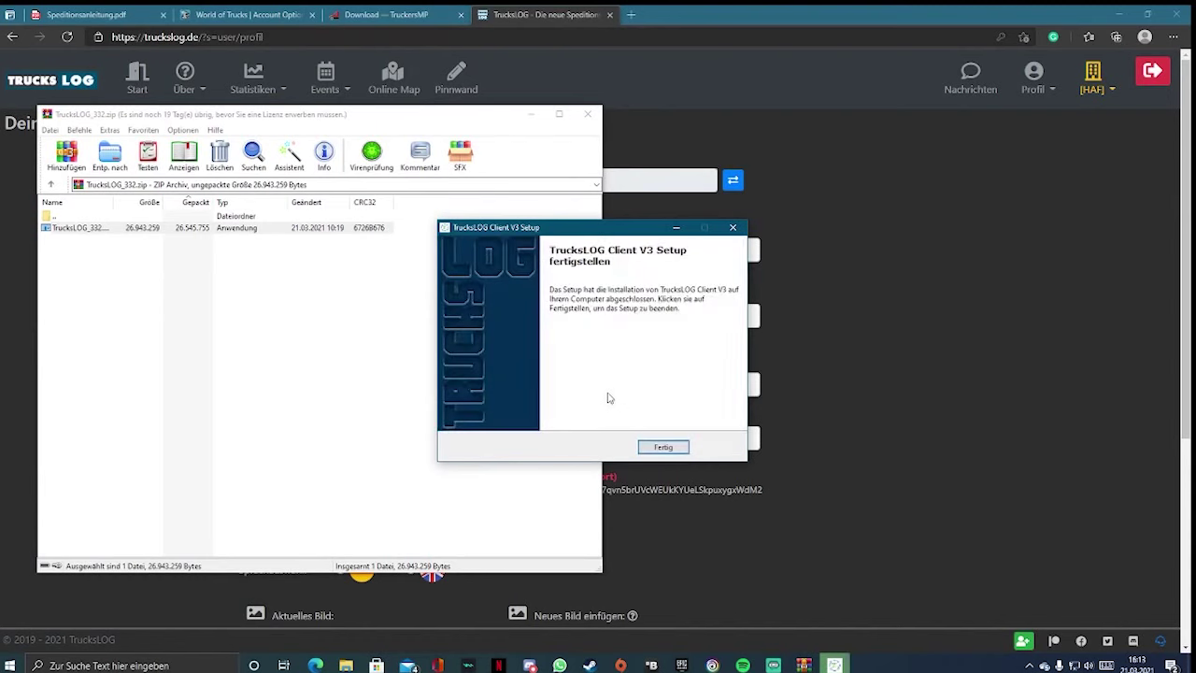
{"action": "left_click", "coordinate": [664, 447]}
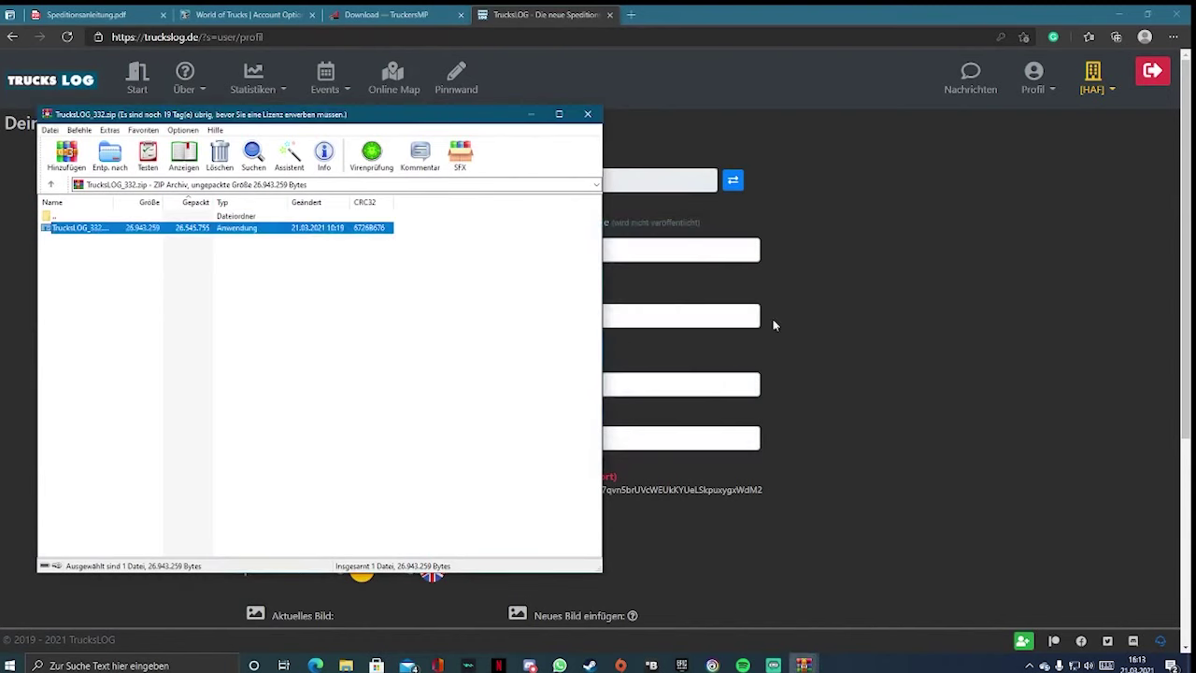
Close the TrucksLOG_332.zip and launcher_1004 archive windows and minimize the browser to reveal the desktop
{"action": "left_click", "coordinate": [588, 113]}
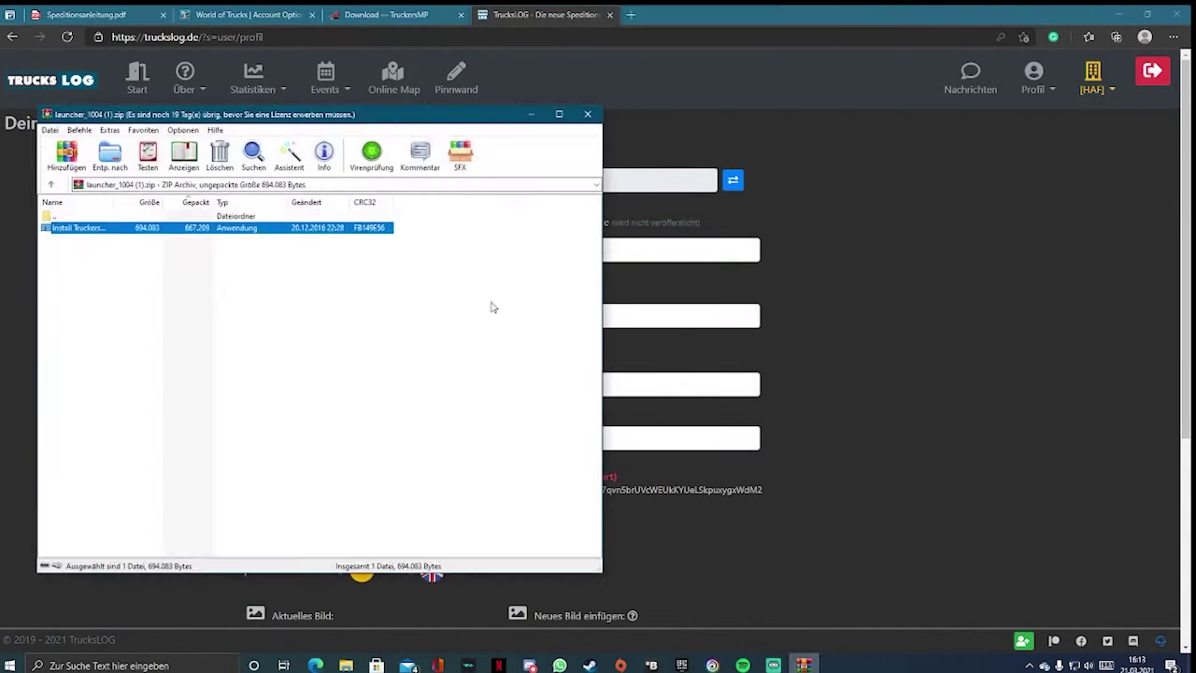
{"action": "left_click", "coordinate": [588, 113]}
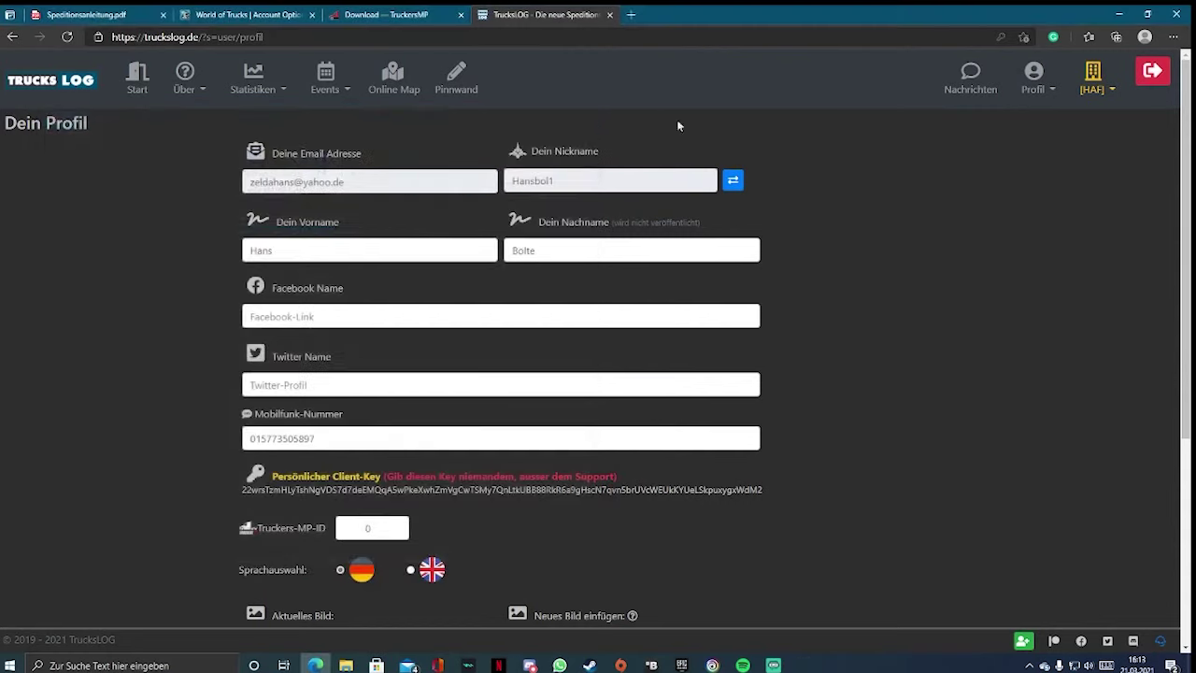
{"action": "left_click", "coordinate": [1118, 14]}
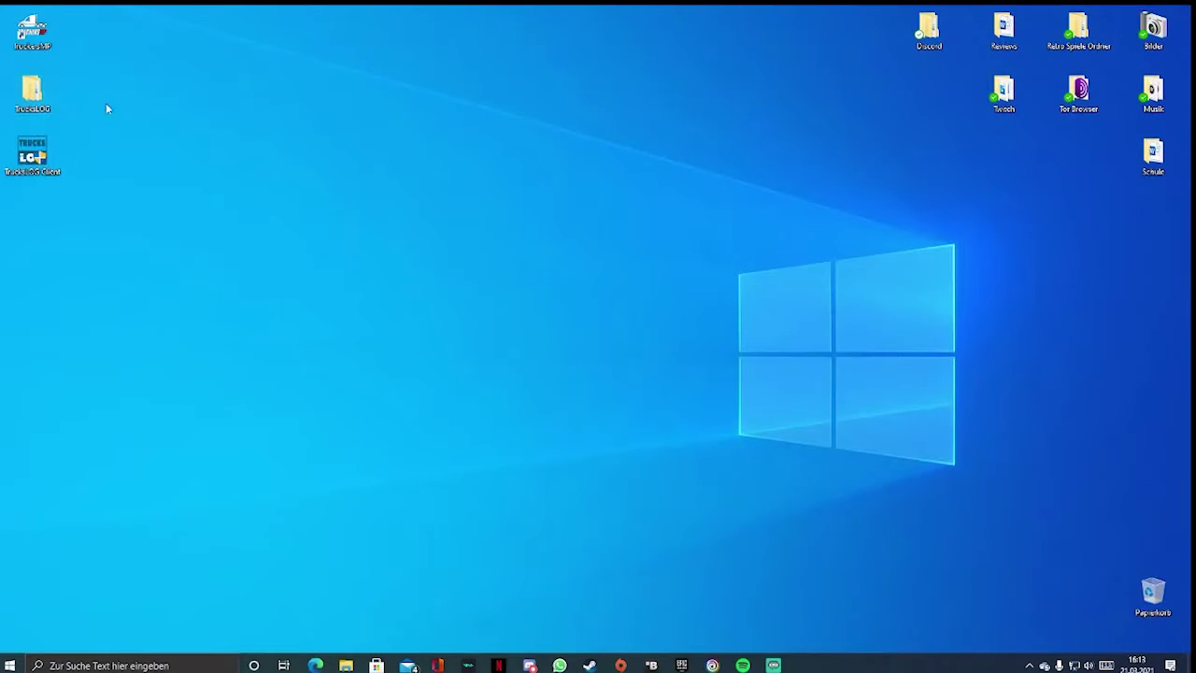
Move the TrucksLOG folder beside the Papierkorb, shift the client shortcut inward on the desktop, and launch the TrucksLOG client
{"action": "left_click_drag", "start_coordinate": [34, 96], "coordinate": [1089, 598]}
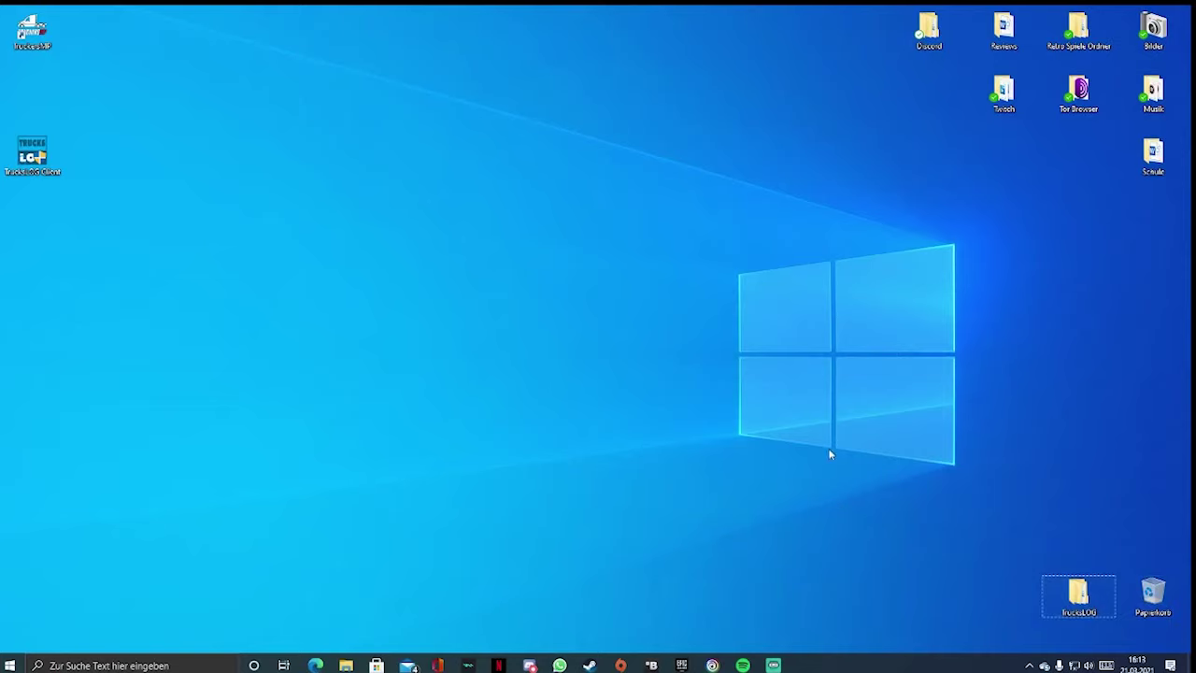
{"action": "left_click_drag", "start_coordinate": [37, 154], "coordinate": [185, 155]}
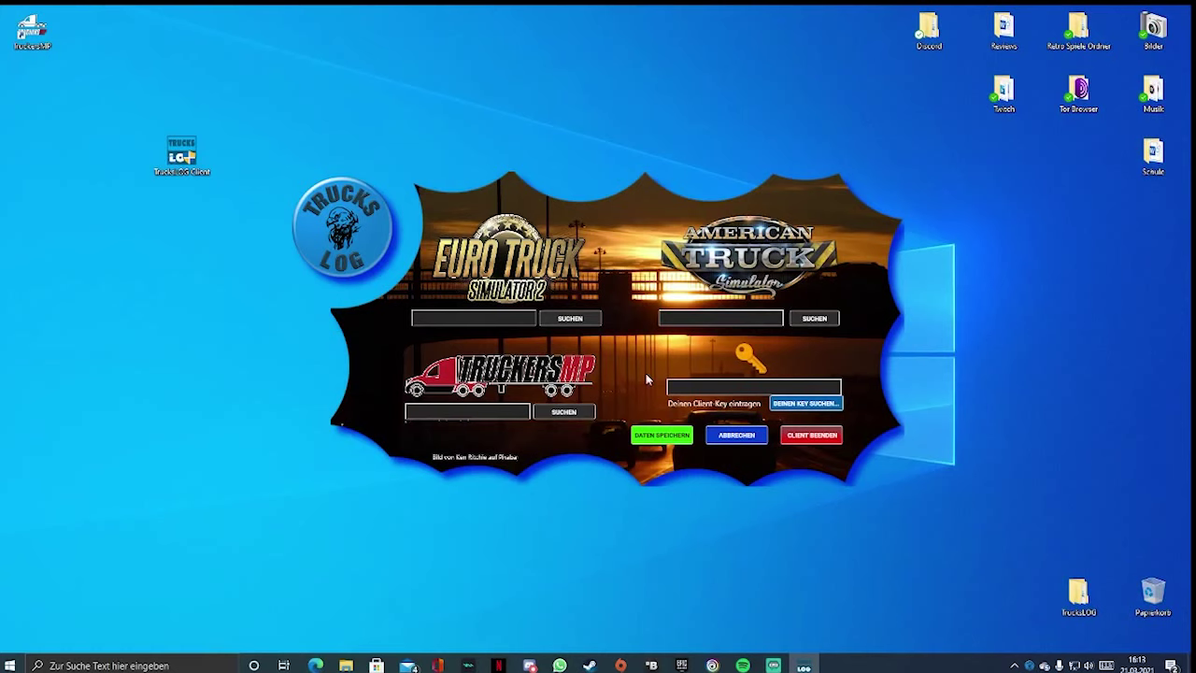
{"action": "left_click", "coordinate": [557, 316]}
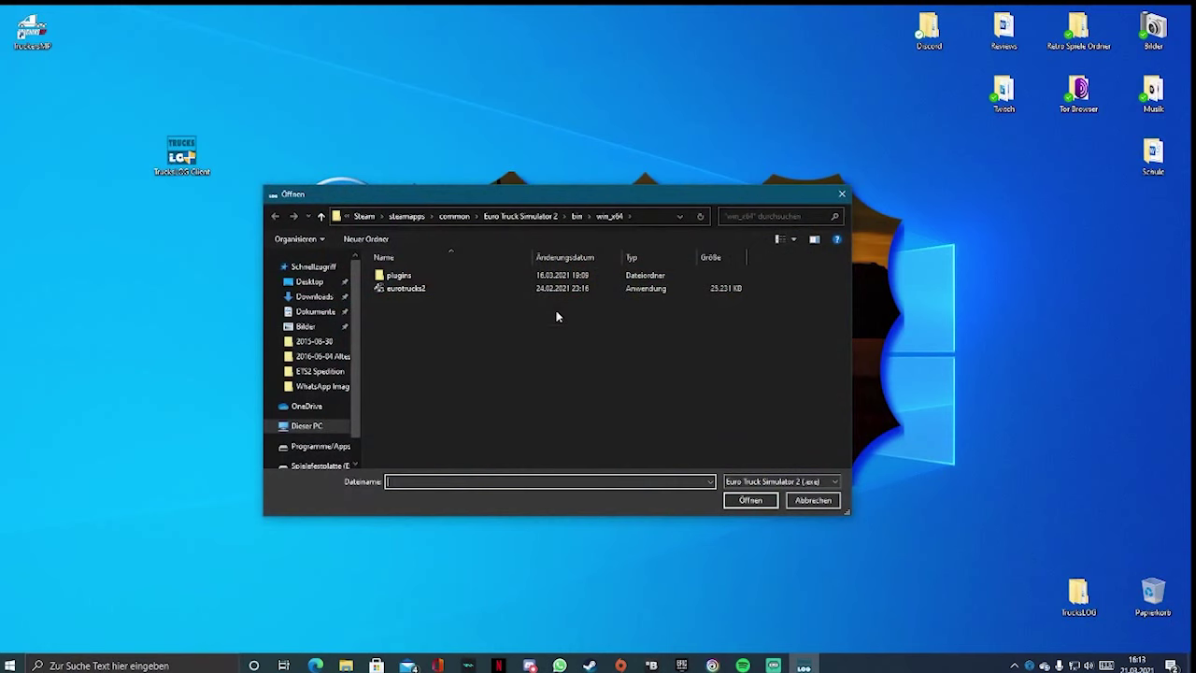
{"action": "left_click", "coordinate": [528, 219]}
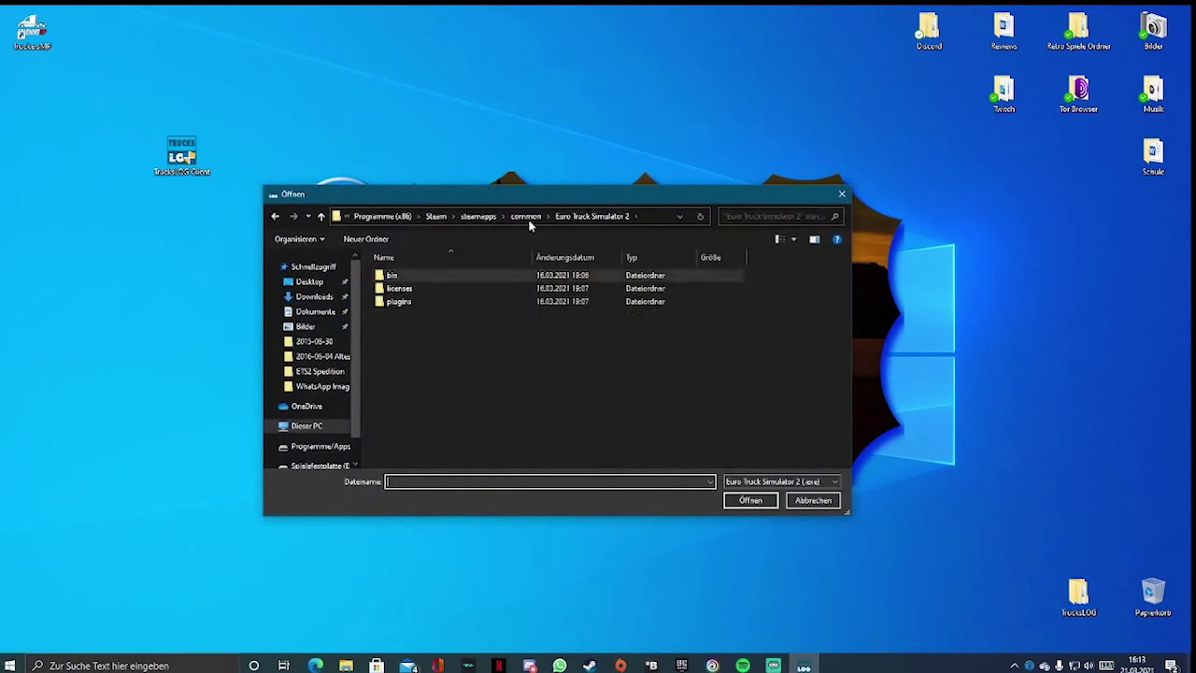
{"action": "left_click", "coordinate": [526, 217]}
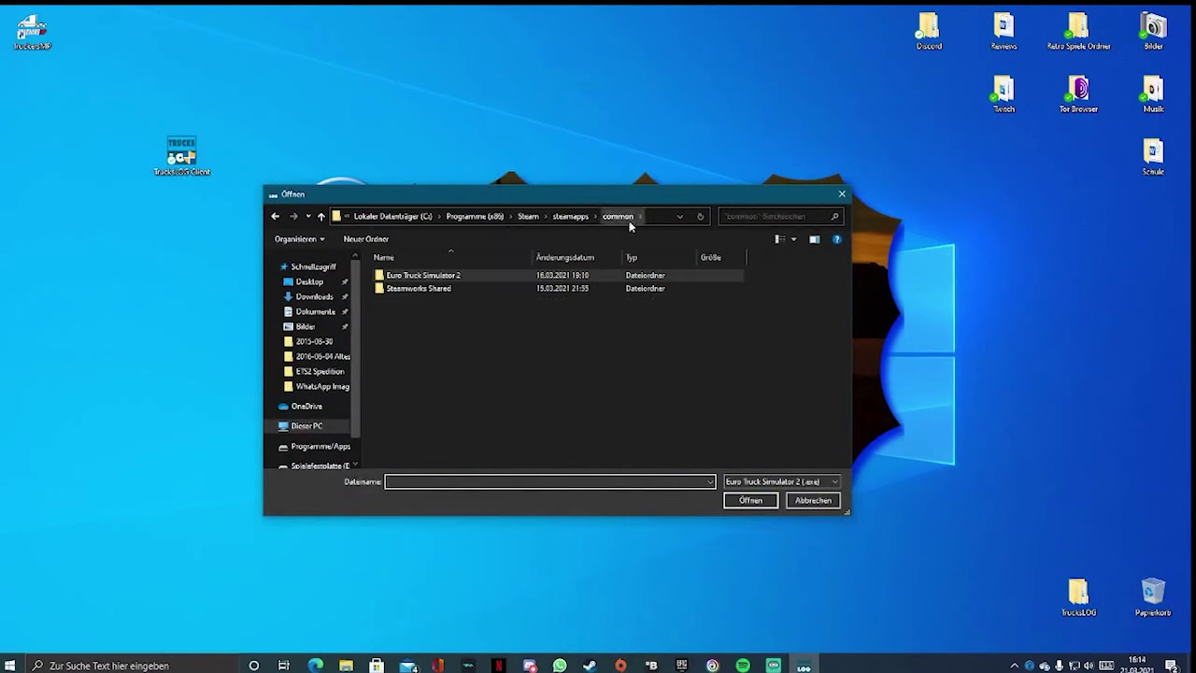
{"action": "double_click", "coordinate": [553, 280]}
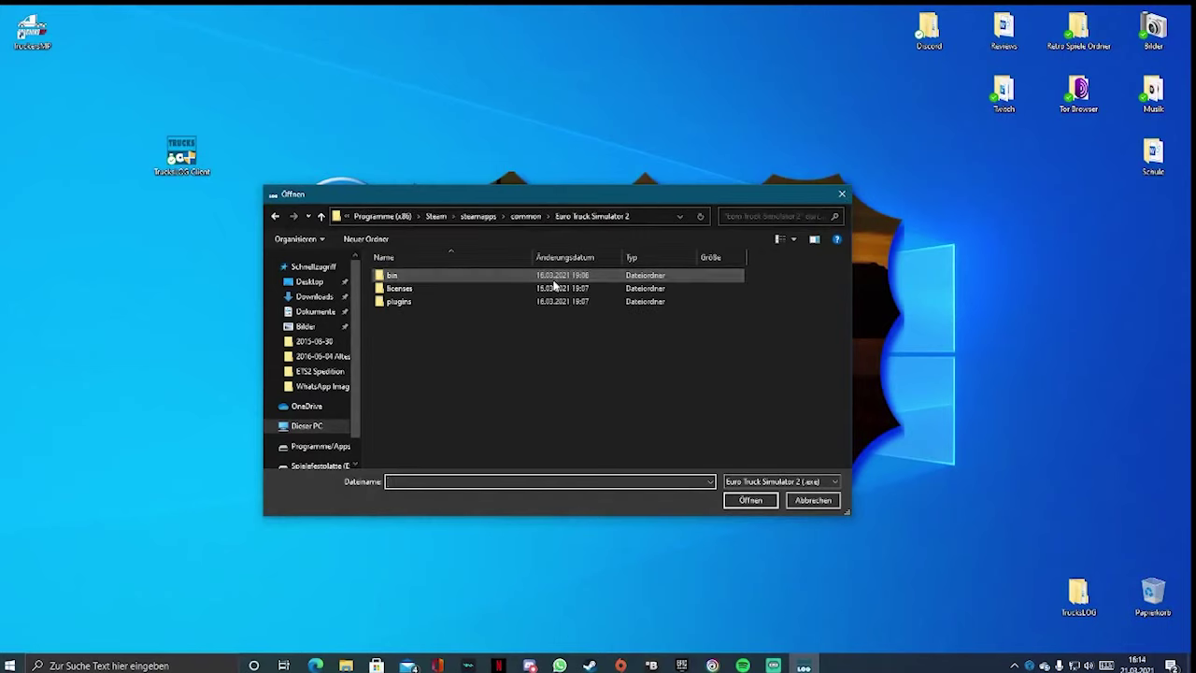
{"action": "double_click", "coordinate": [553, 279]}
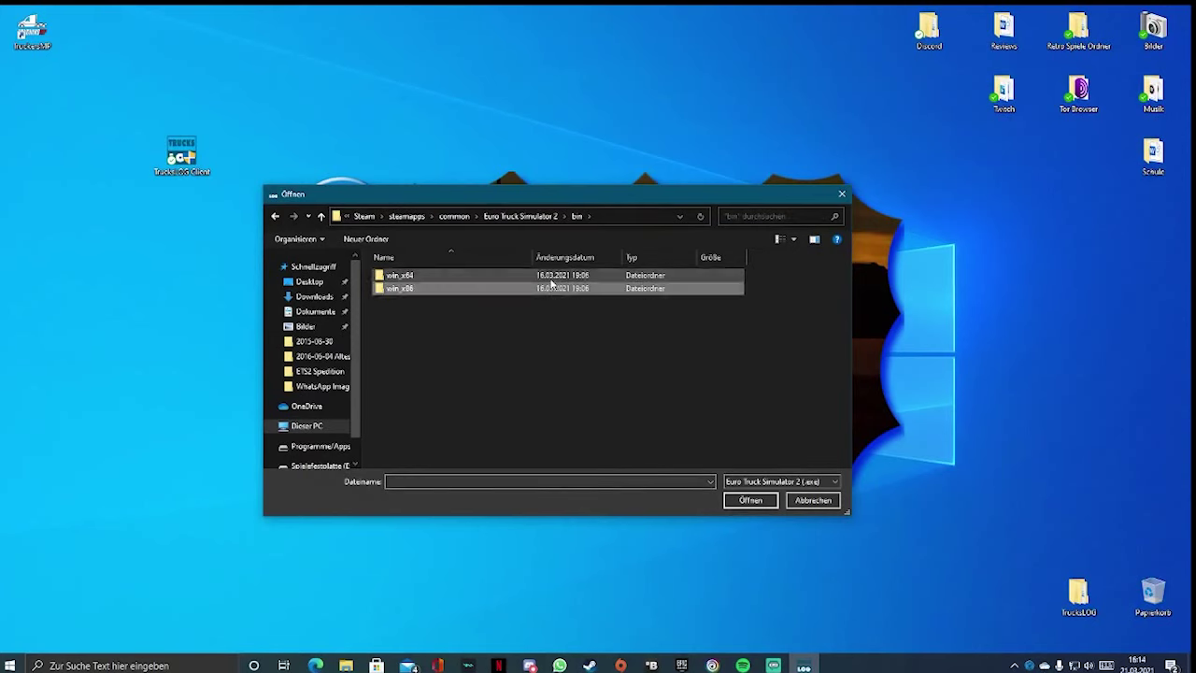
{"action": "double_click", "coordinate": [552, 278]}
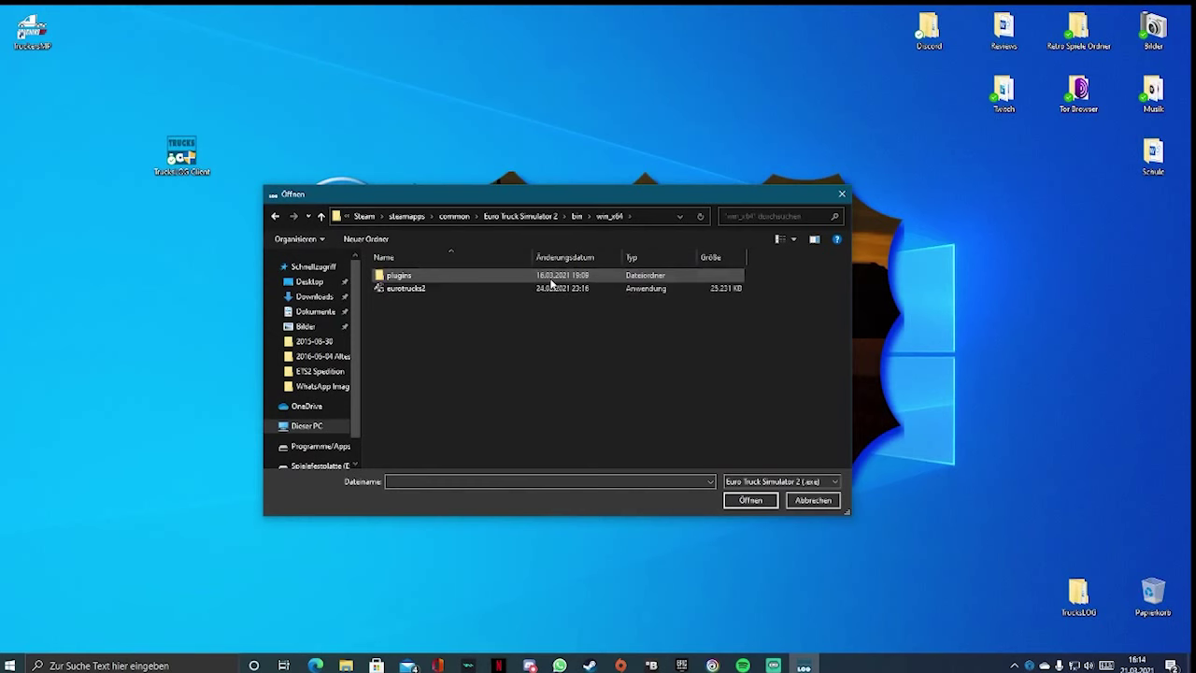
{"action": "left_click", "coordinate": [546, 289]}
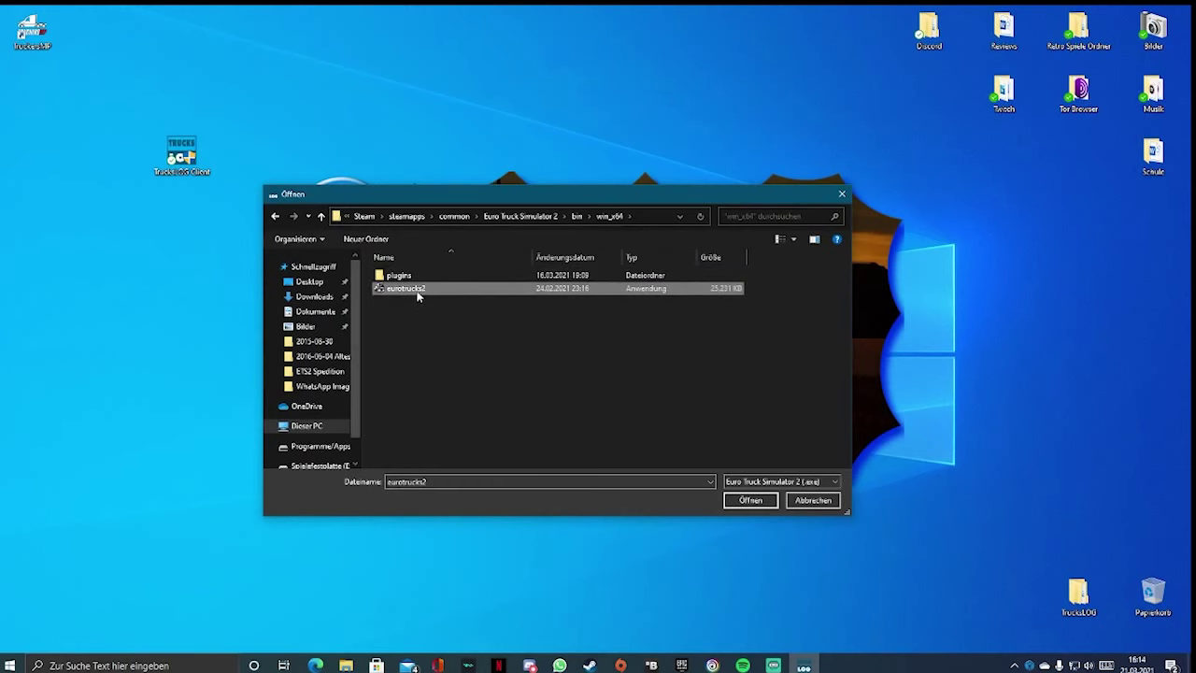
{"action": "left_click", "coordinate": [811, 500]}
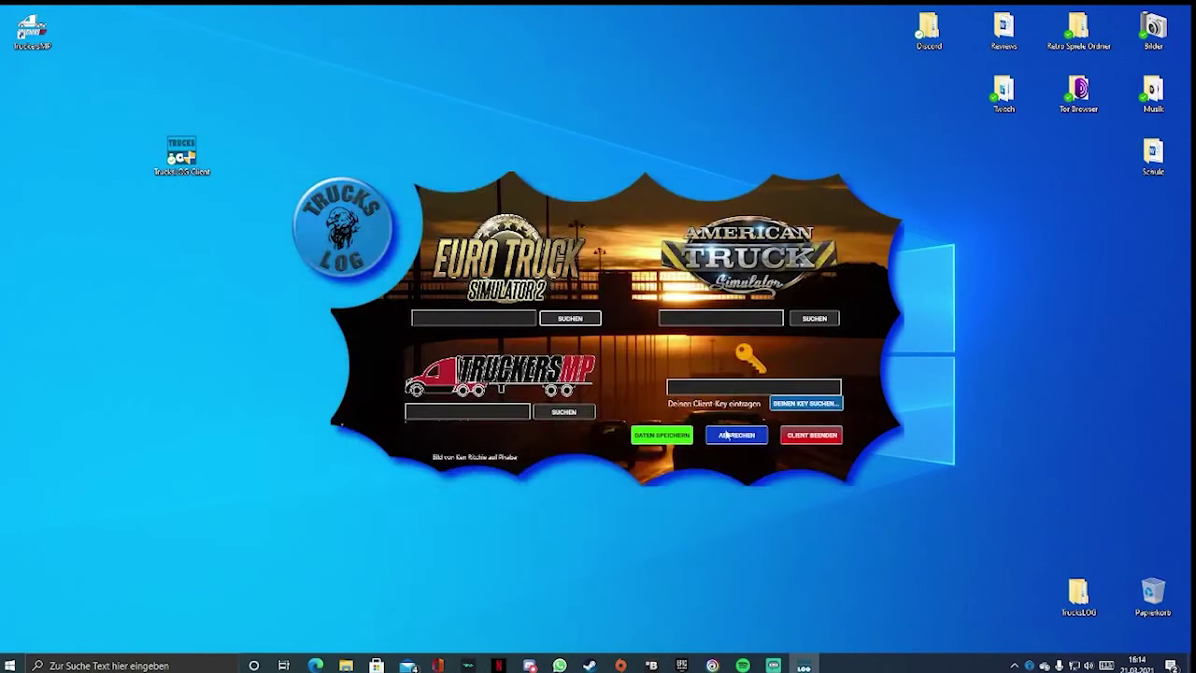
{"action": "left_click", "coordinate": [572, 320]}
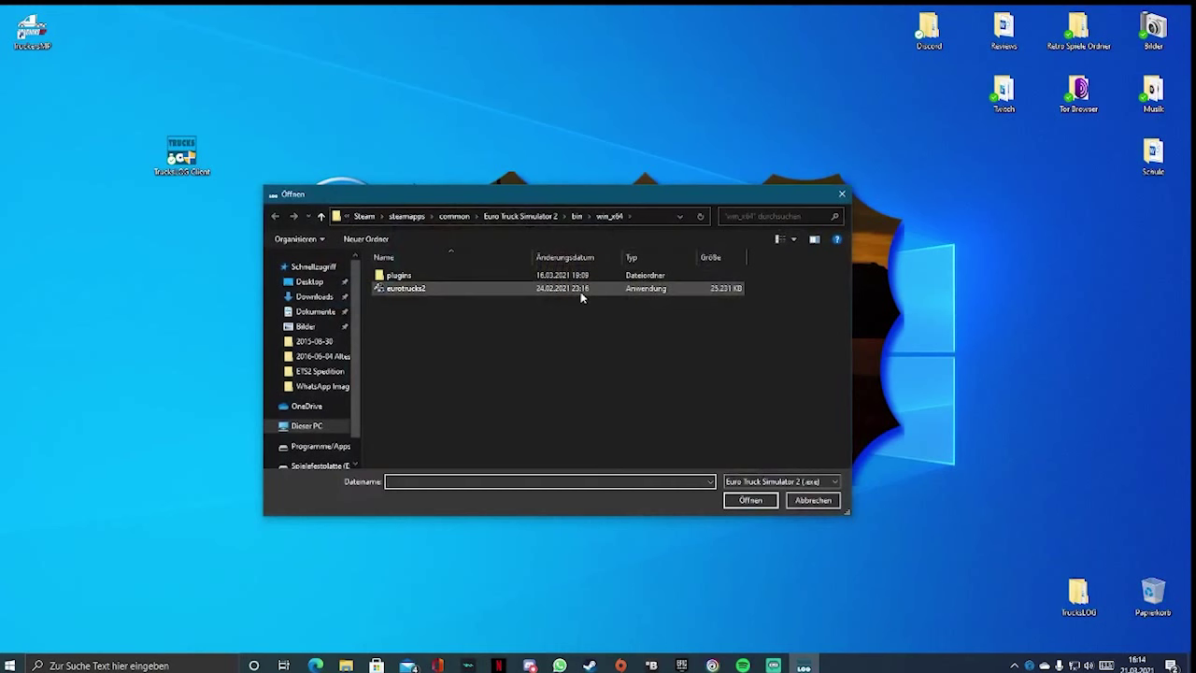
{"action": "left_click", "coordinate": [826, 499]}
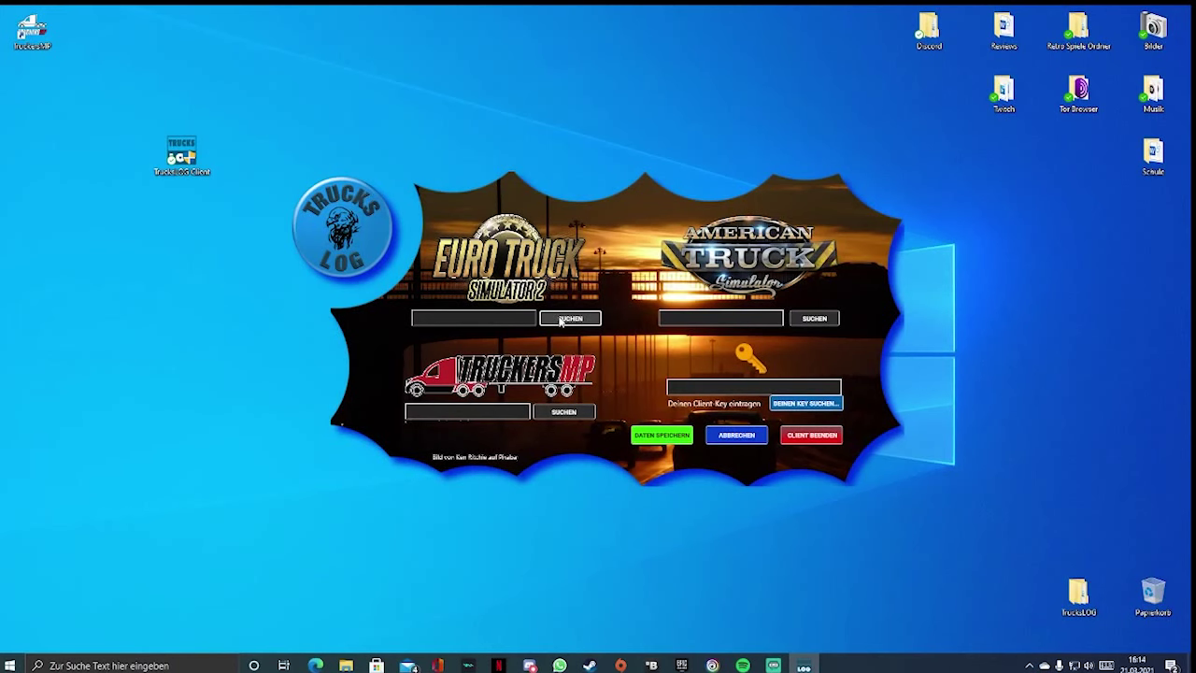
Set the Euro Truck Simulator 2 path in the client to eurotrucks2 in the game's bin\win_x64 folder
{"action": "left_click", "coordinate": [570, 318]}
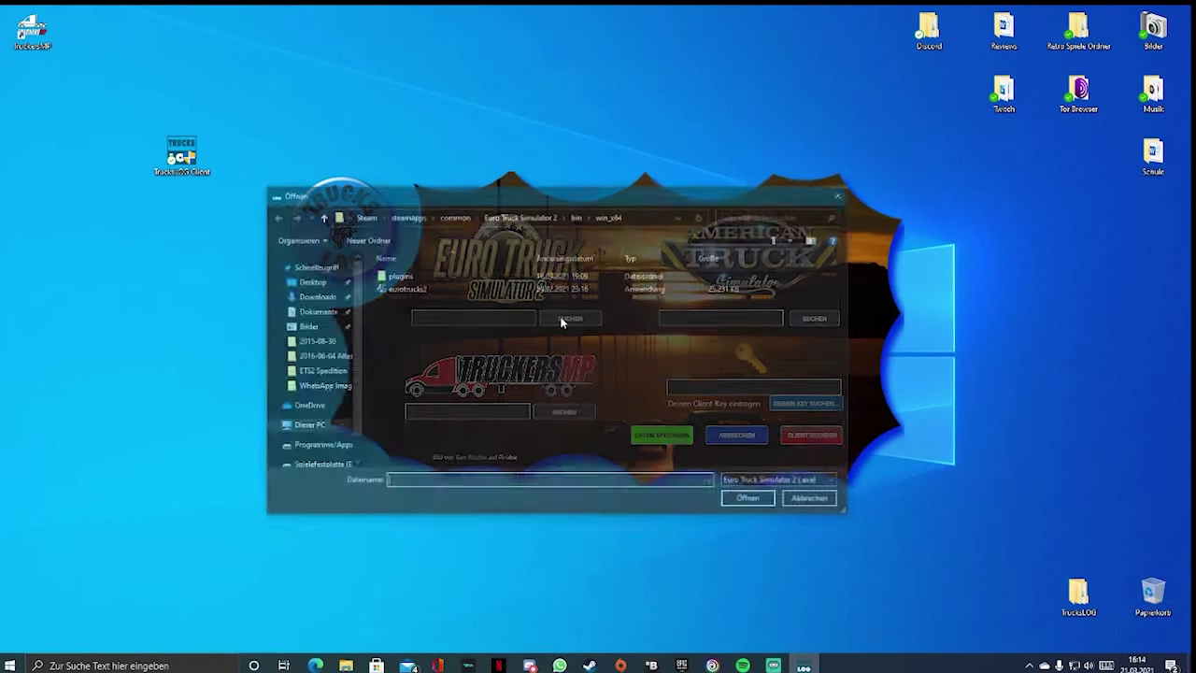
{"action": "left_click", "coordinate": [477, 290]}
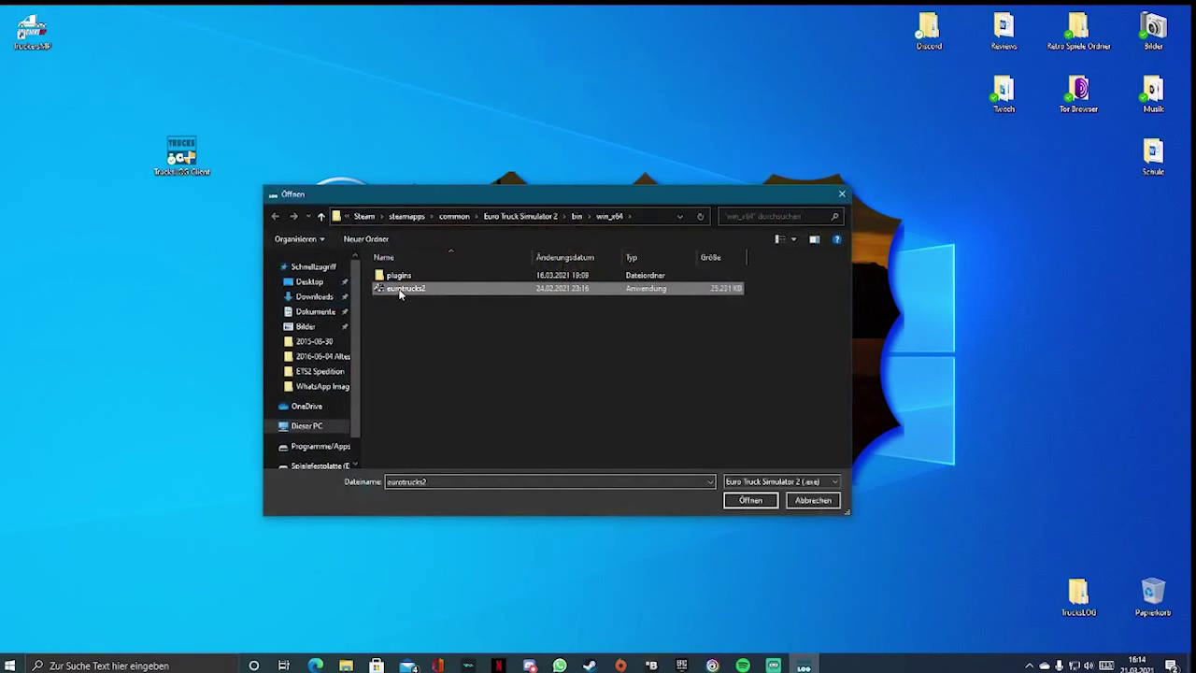
{"action": "left_click", "coordinate": [752, 499]}
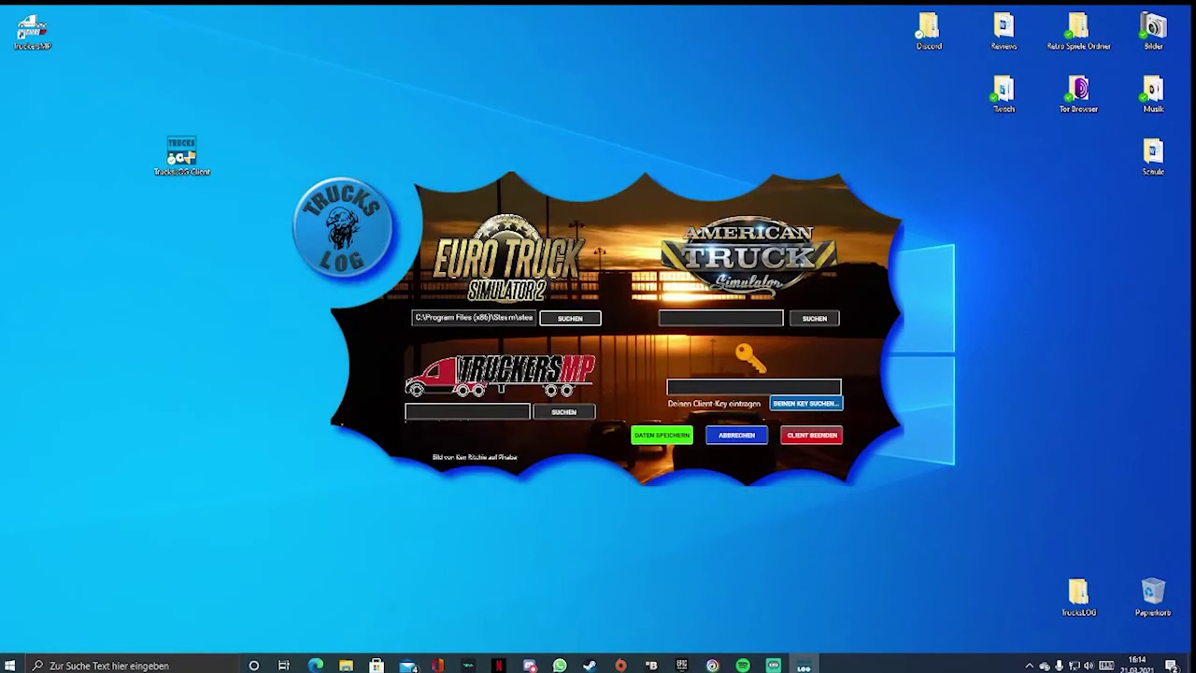
{"action": "left_click", "coordinate": [764, 314]}
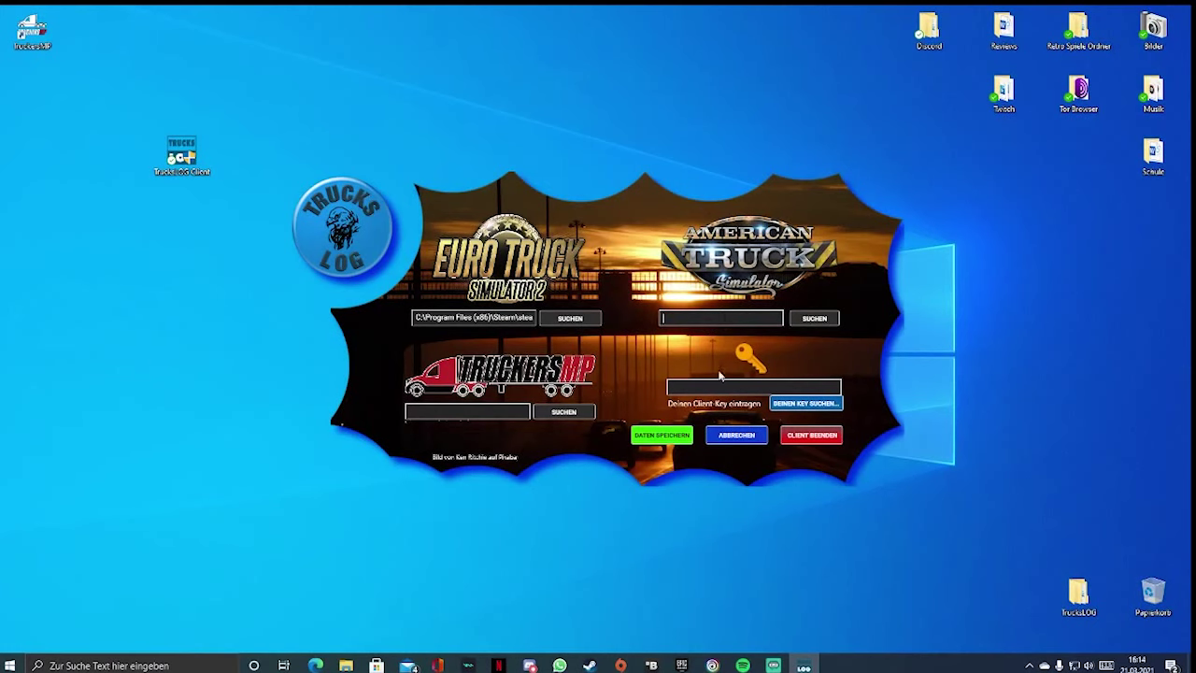
{"action": "left_click", "coordinate": [540, 415]}
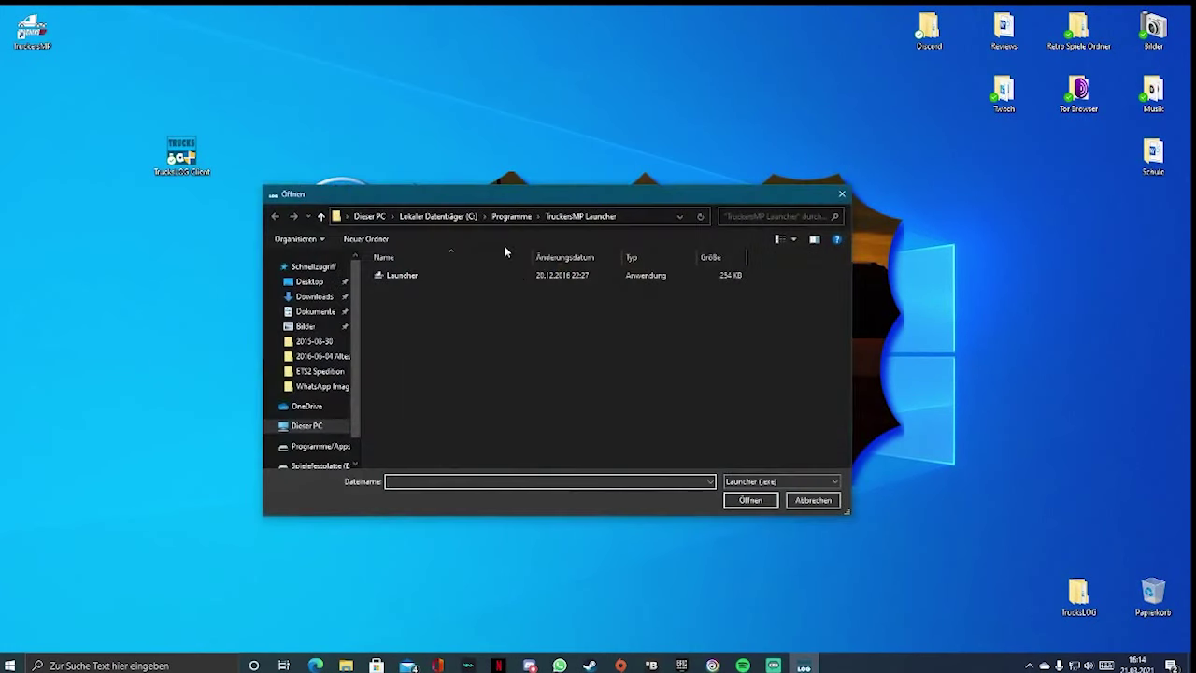
{"action": "left_click", "coordinate": [465, 218]}
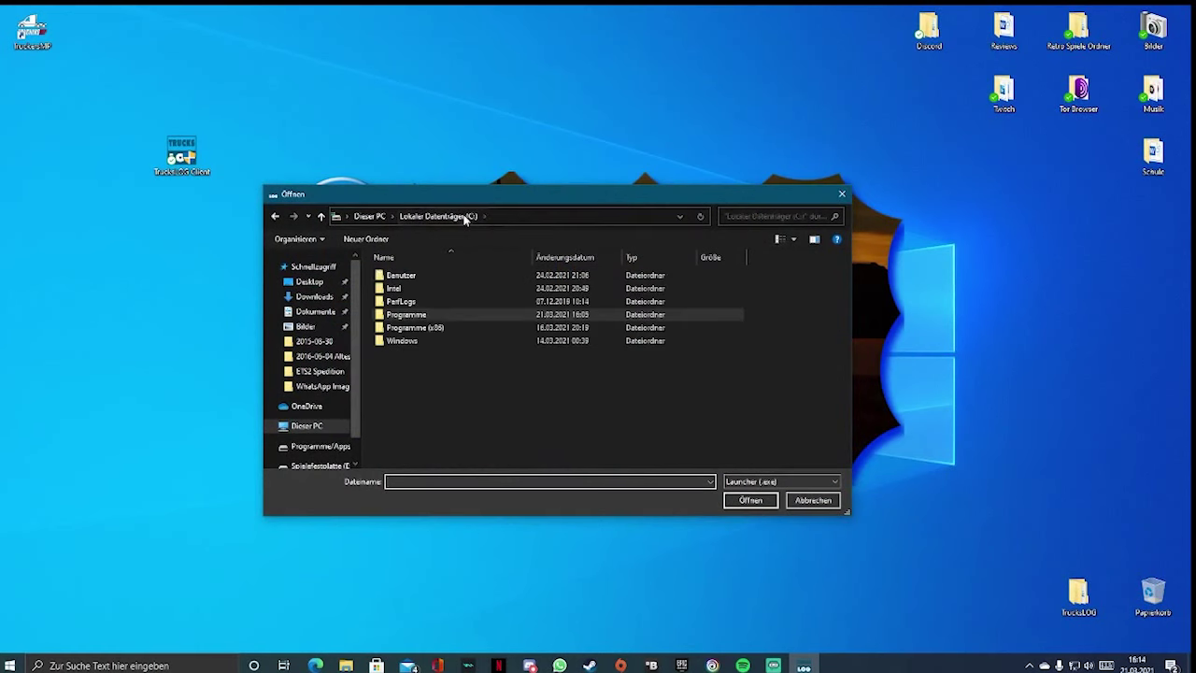
{"action": "double_click", "coordinate": [433, 317]}
{"action": "scroll", "coordinate": [440, 327], "scroll_direction": "down", "scroll_amount": 5}
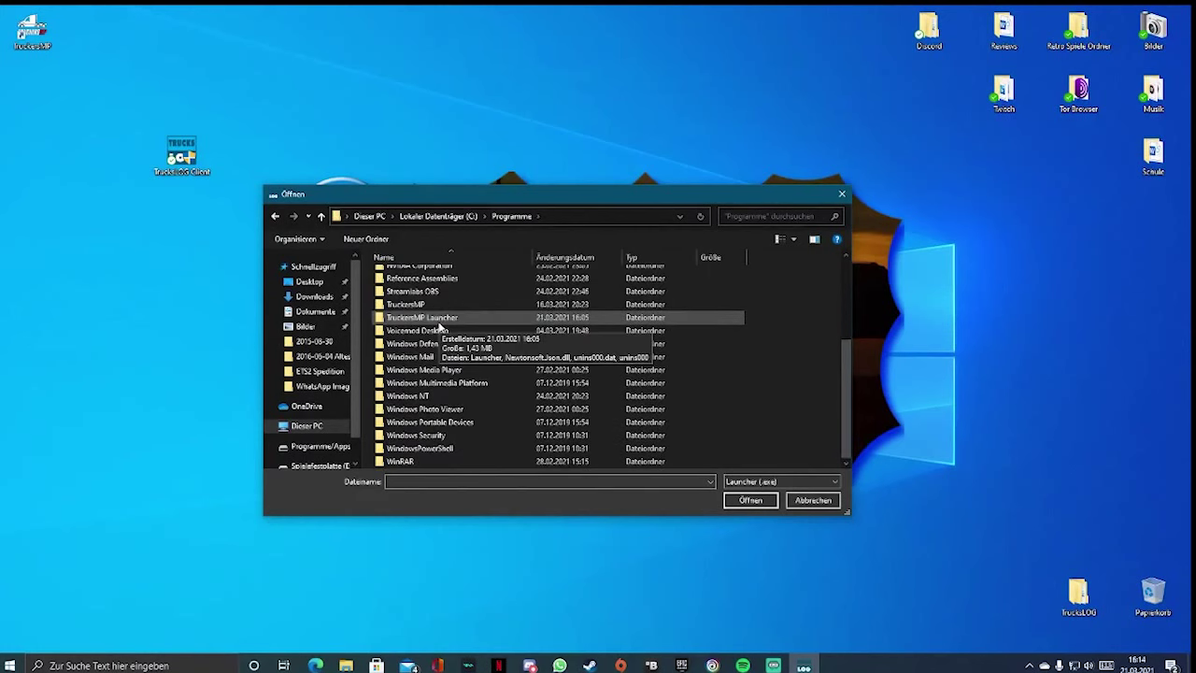
{"action": "scroll", "coordinate": [472, 358], "scroll_direction": "up", "scroll_amount": 4}
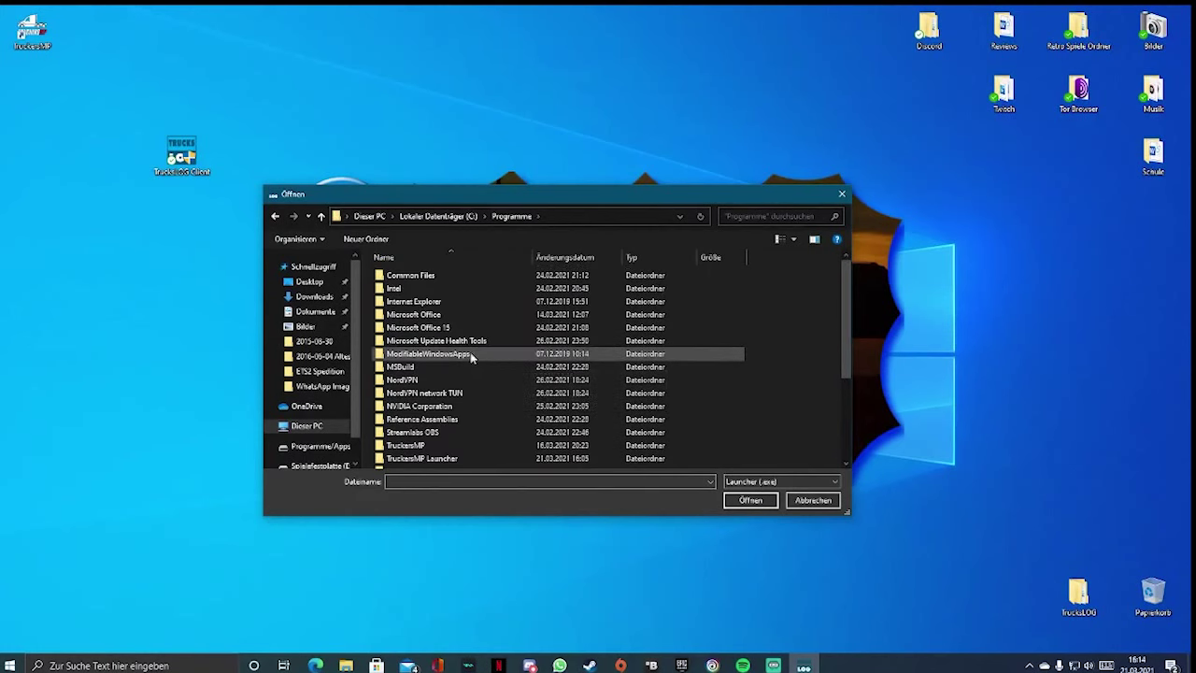
{"action": "scroll", "coordinate": [454, 382], "scroll_direction": "down", "scroll_amount": 5}
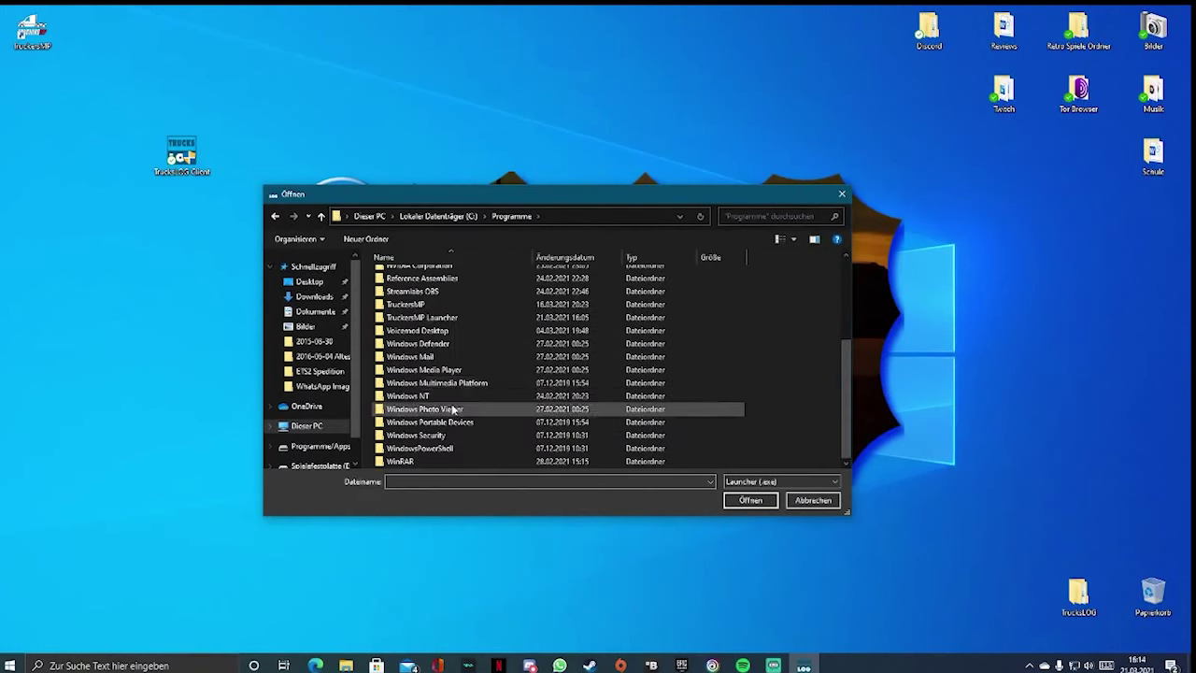
{"action": "scroll", "coordinate": [449, 382], "scroll_direction": "up", "scroll_amount": 5}
{"action": "scroll", "coordinate": [449, 418], "scroll_direction": "down", "scroll_amount": 3}
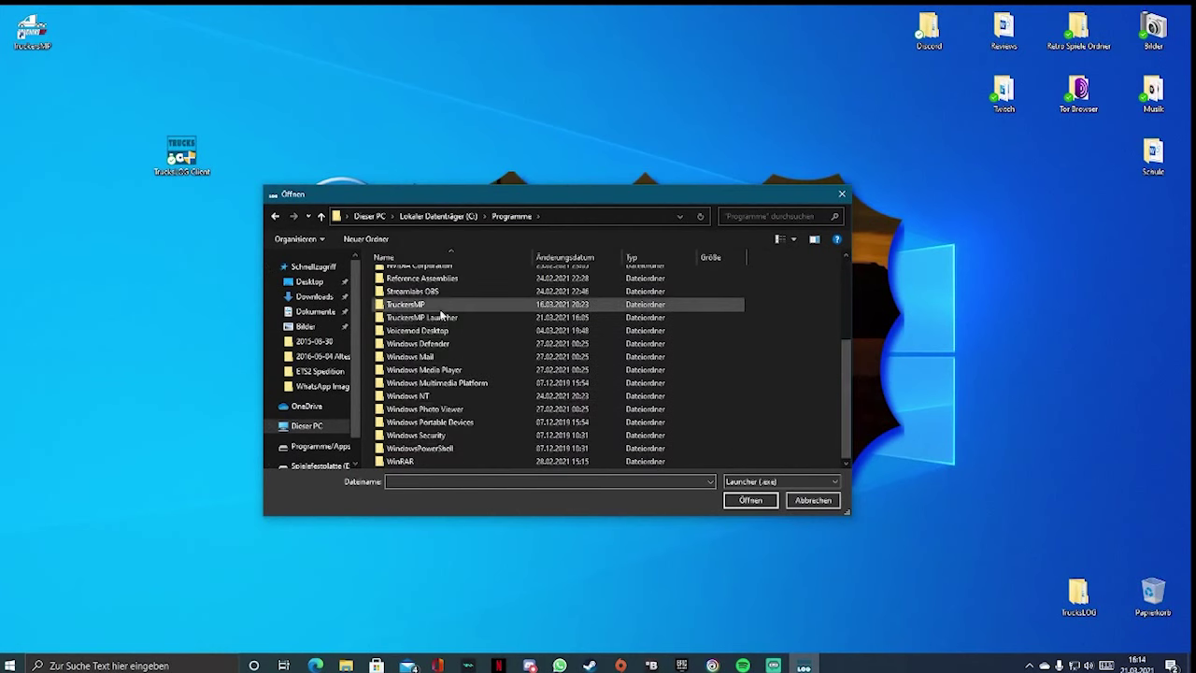
{"action": "left_click", "coordinate": [292, 282]}
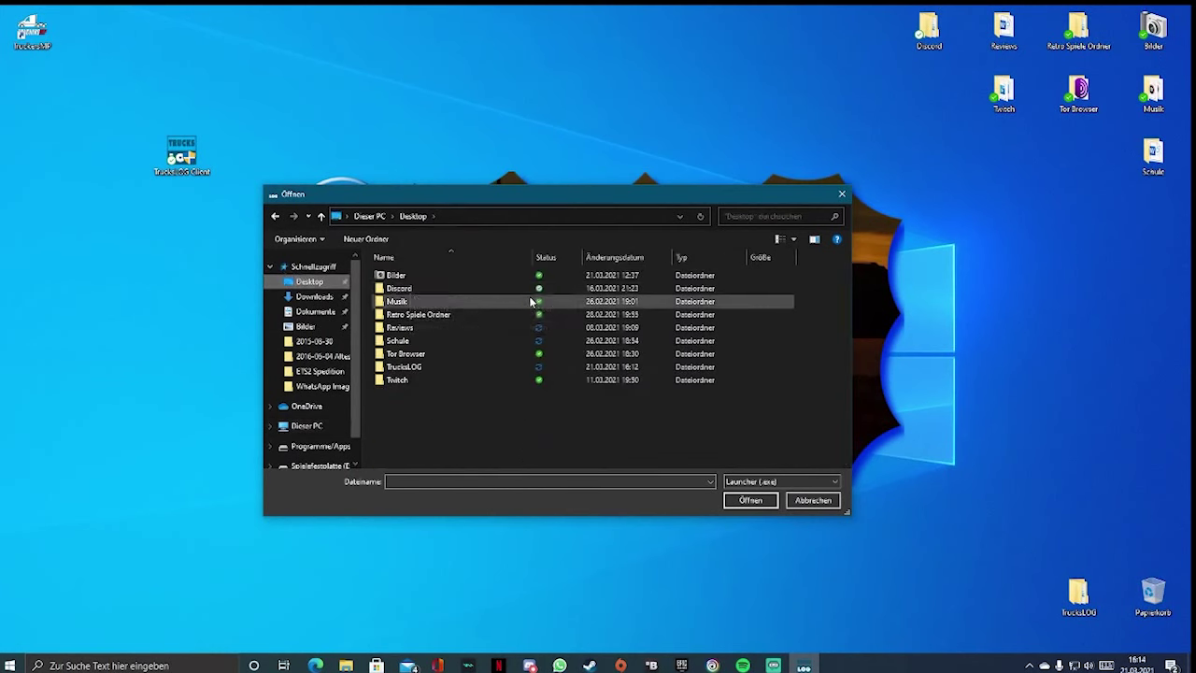
{"action": "double_click", "coordinate": [477, 367]}
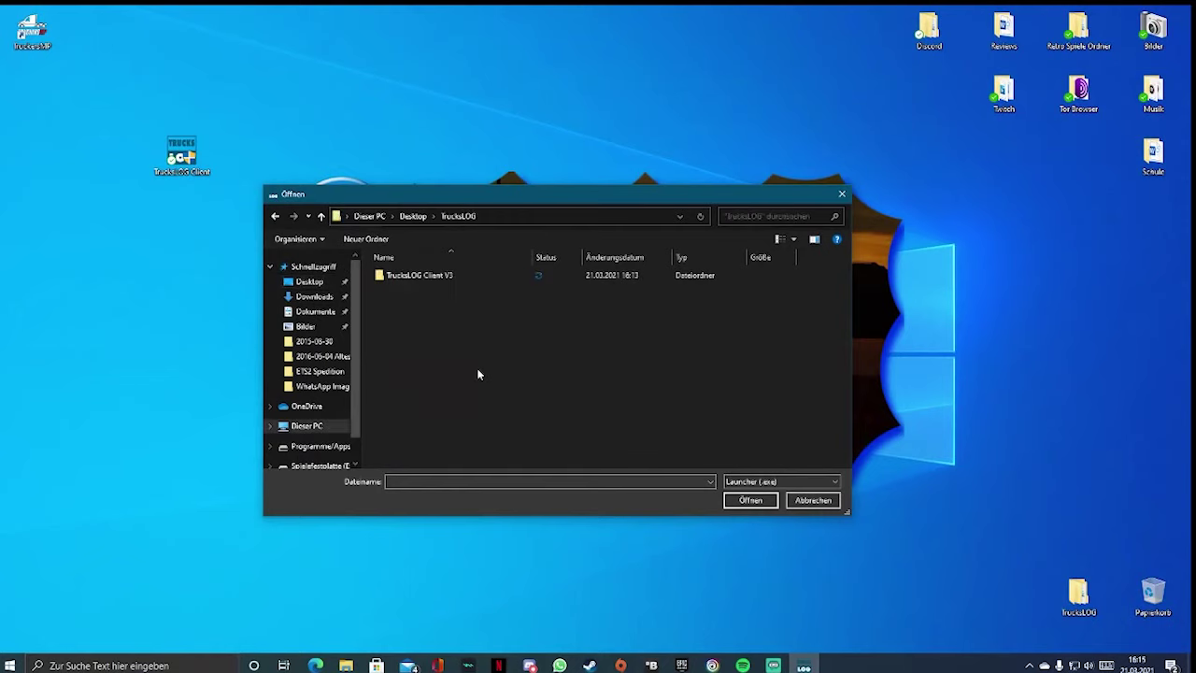
{"action": "double_click", "coordinate": [439, 274]}
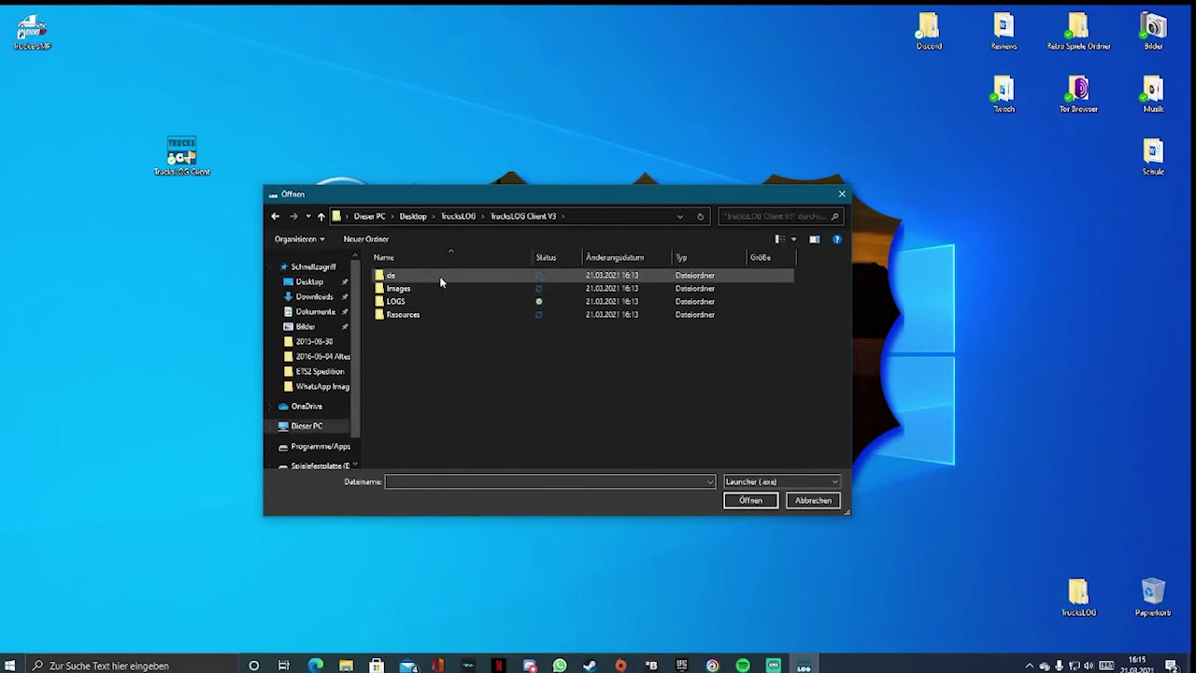
{"action": "double_click", "coordinate": [441, 303]}
{"action": "key", "text": "alt+Left"}
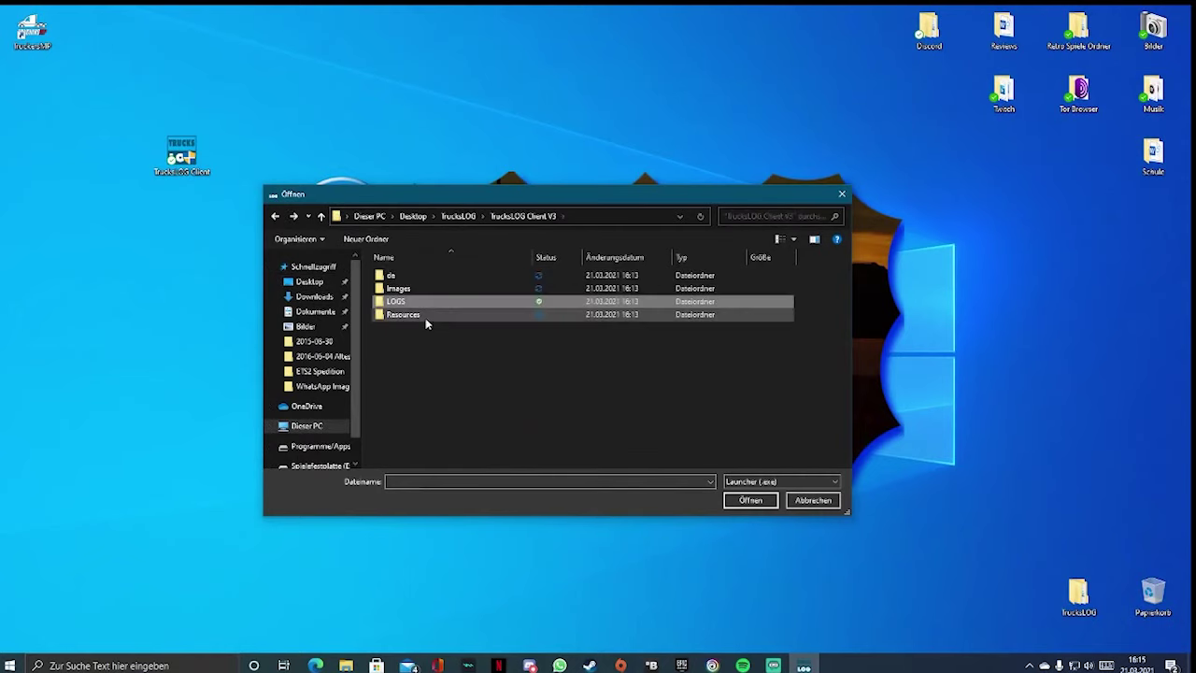
{"action": "double_click", "coordinate": [426, 316]}
{"action": "key", "text": "alt+Left"}
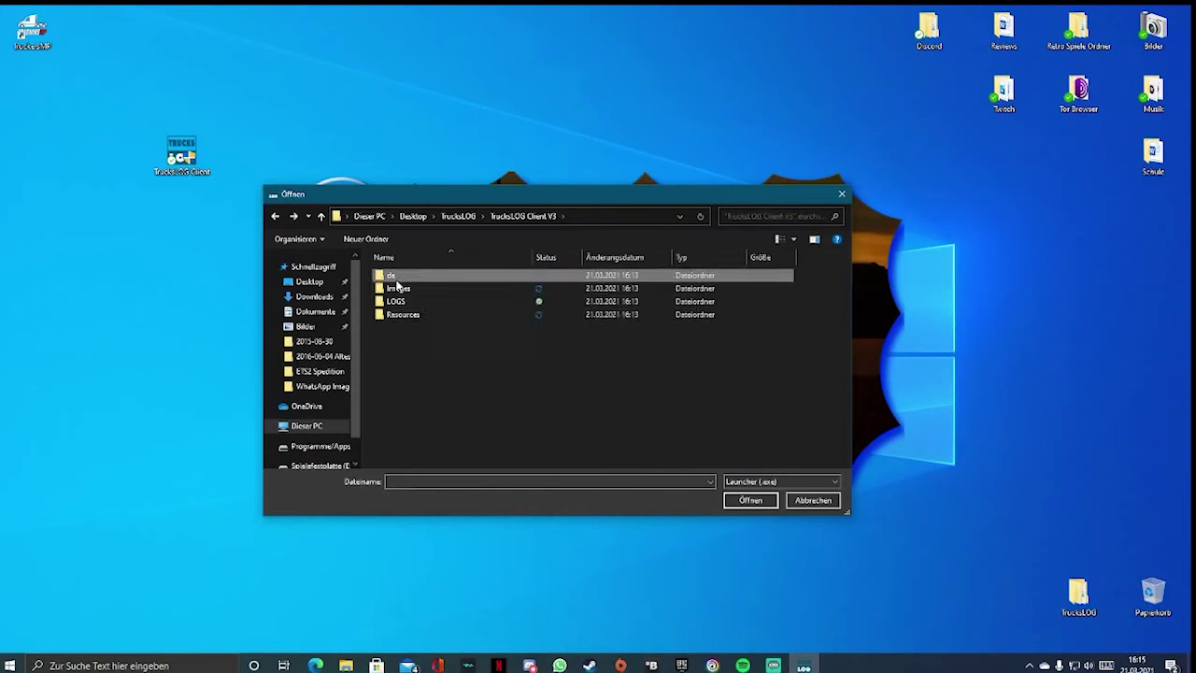
{"action": "double_click", "coordinate": [396, 281]}
{"action": "key", "text": "alt+Left"}
{"action": "double_click", "coordinate": [399, 287]}
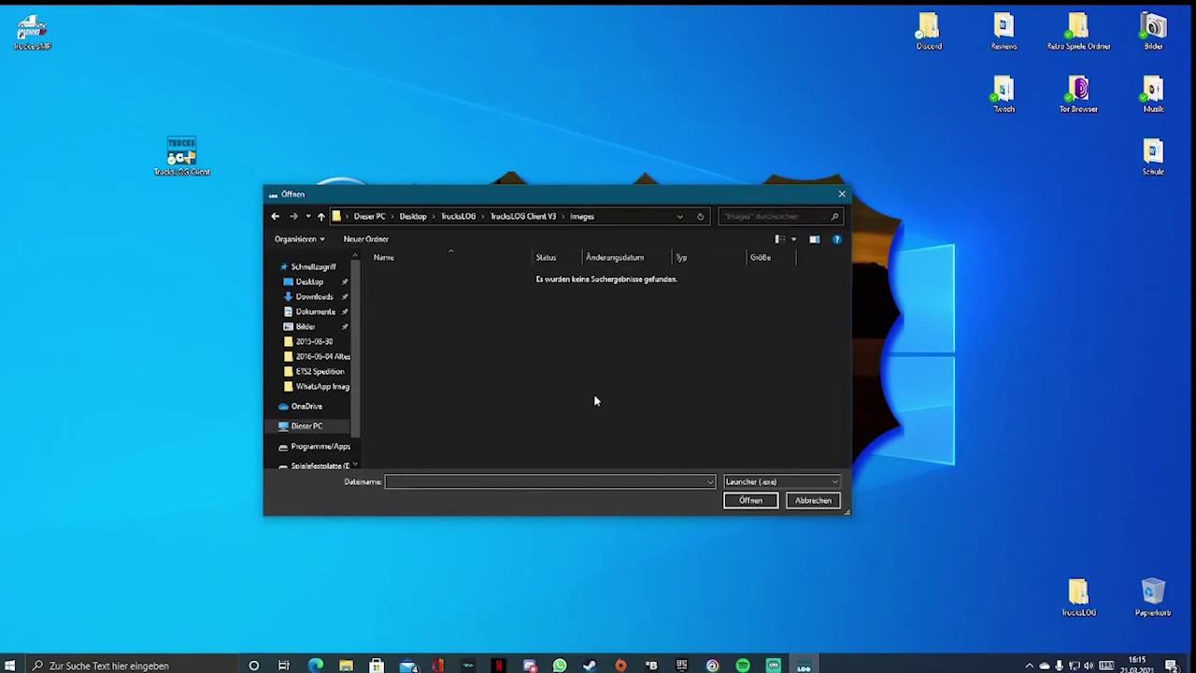
{"action": "left_click", "coordinate": [821, 505]}
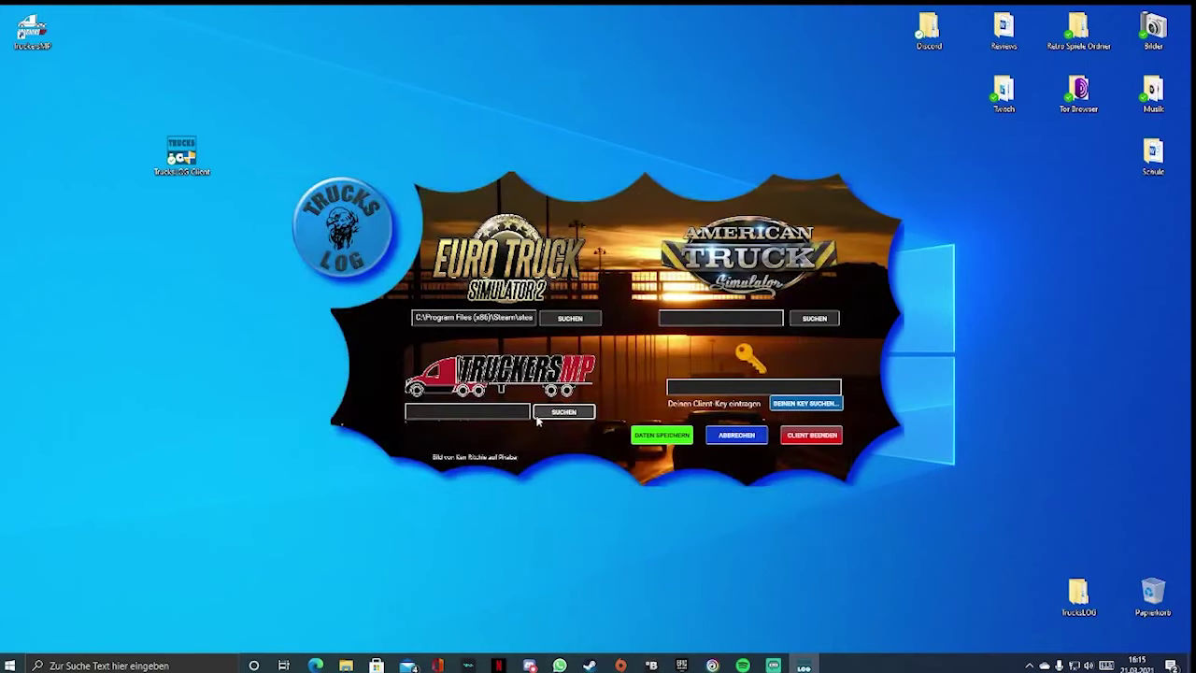
Set the TruckersMP path in the client to Launcher in the Programme\TruckersMP Launcher folder
{"action": "left_click", "coordinate": [547, 412]}
{"action": "left_click", "coordinate": [535, 278]}
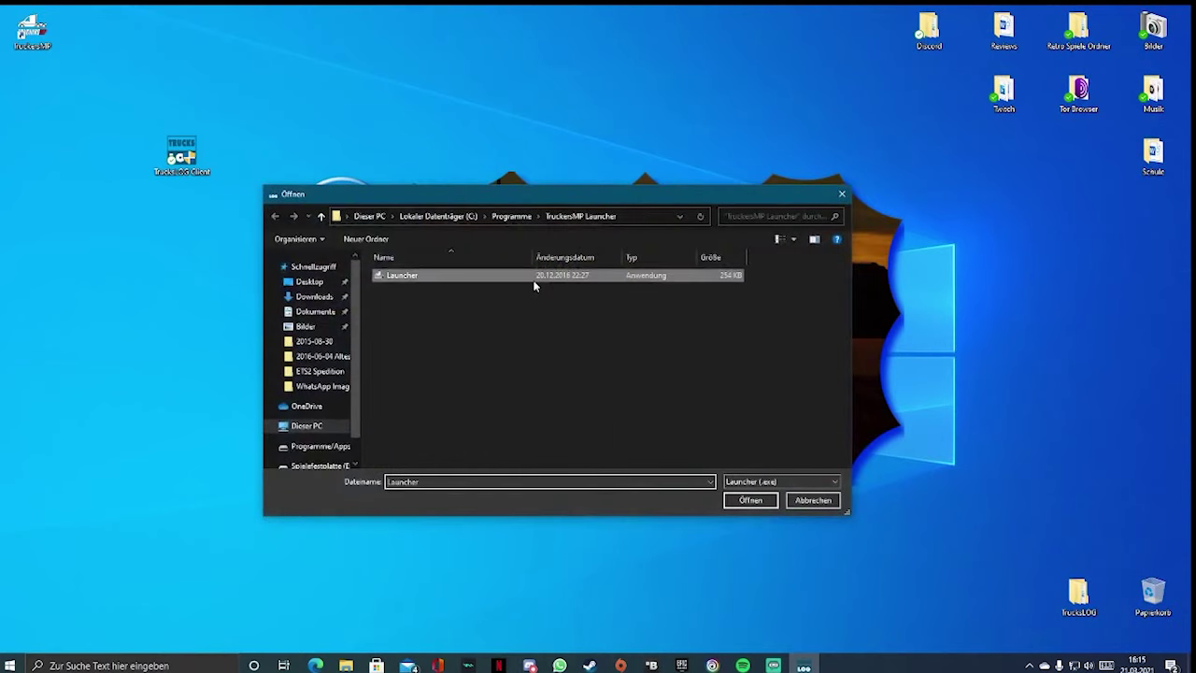
{"action": "left_click", "coordinate": [737, 505]}
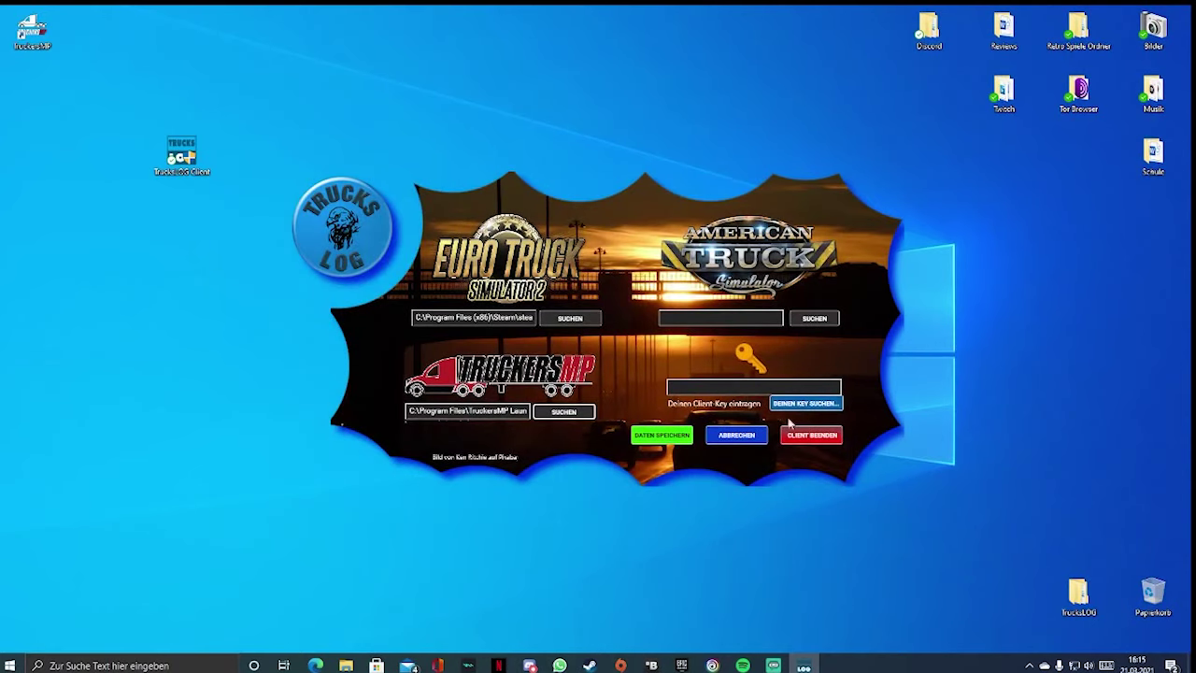
Open the TrucksLOG profile page from the client's key lookup, close the extra browser tab, and copy the personal client key
{"action": "left_click", "coordinate": [748, 390]}
{"action": "left_click", "coordinate": [793, 404]}
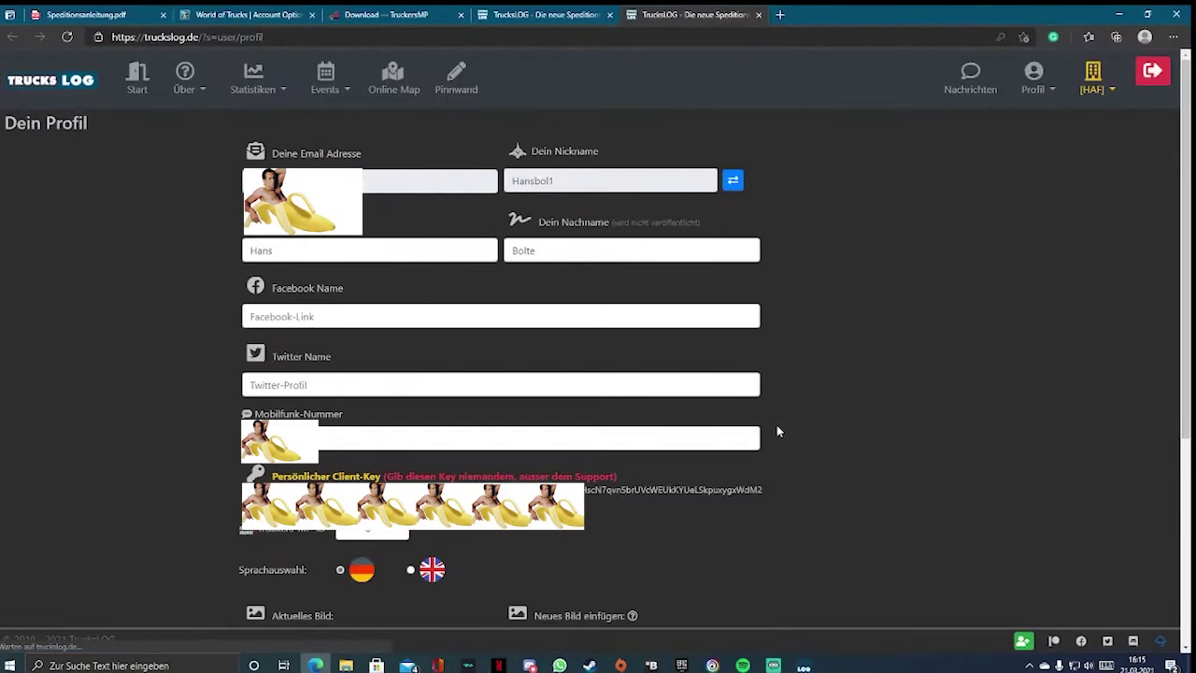
{"action": "left_click", "coordinate": [758, 16]}
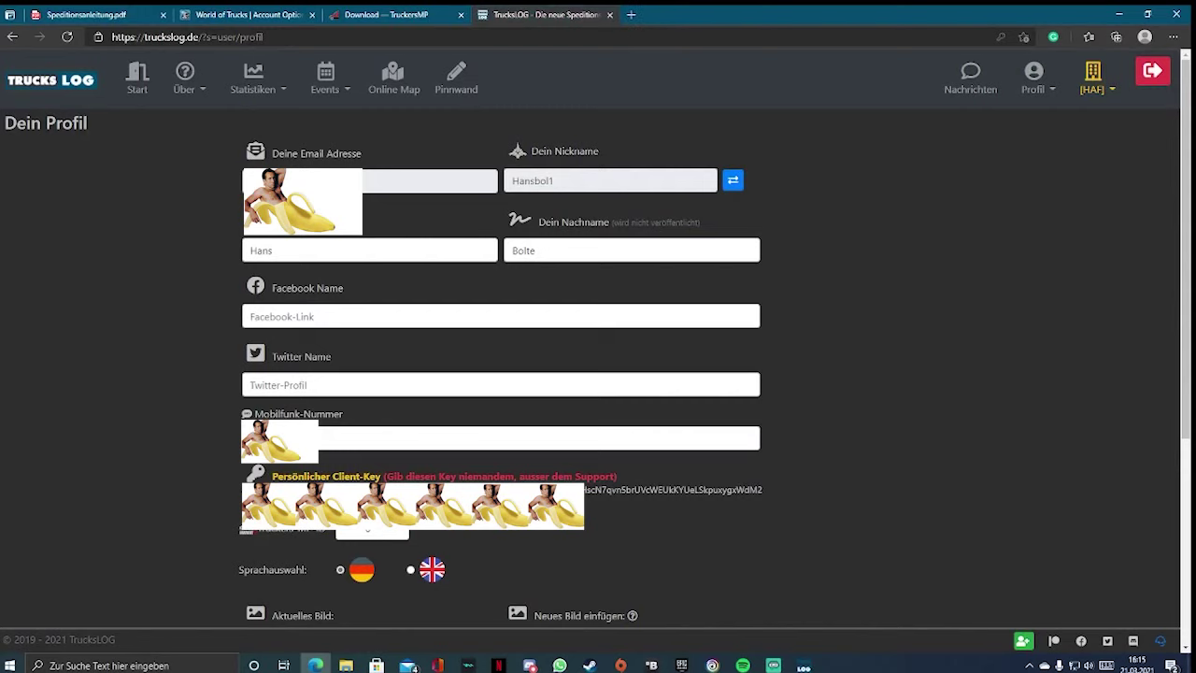
{"action": "left_click_drag", "start_coordinate": [245, 490], "coordinate": [800, 496]}
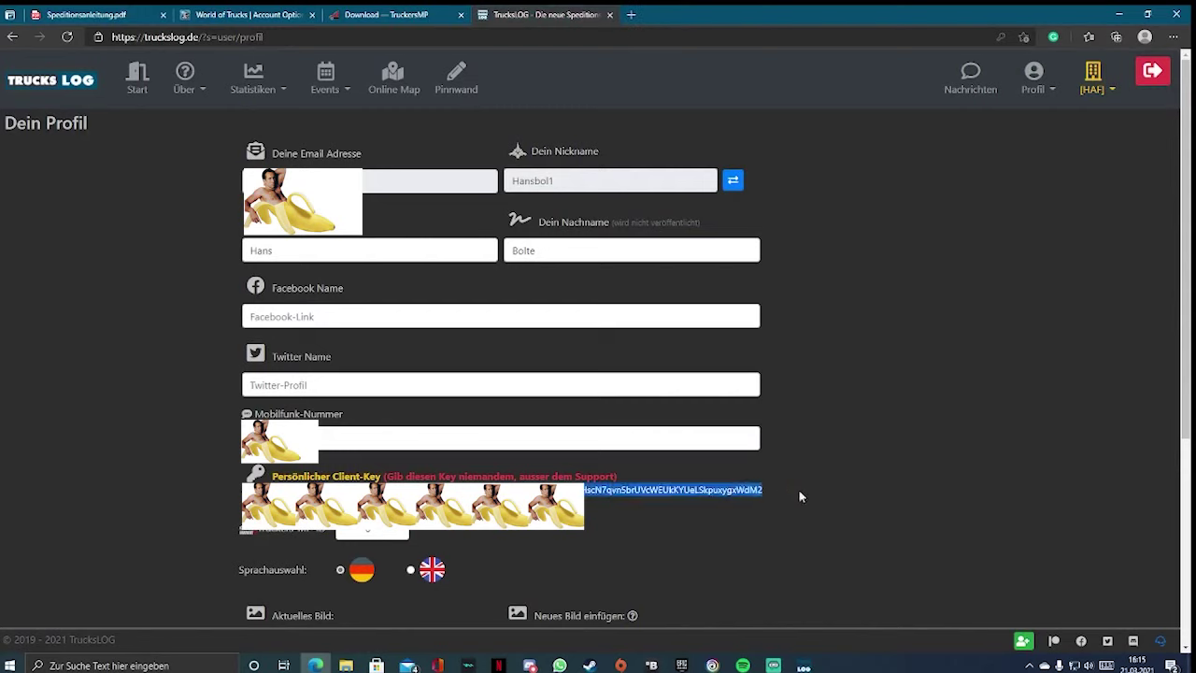
{"action": "right_click", "coordinate": [734, 497]}
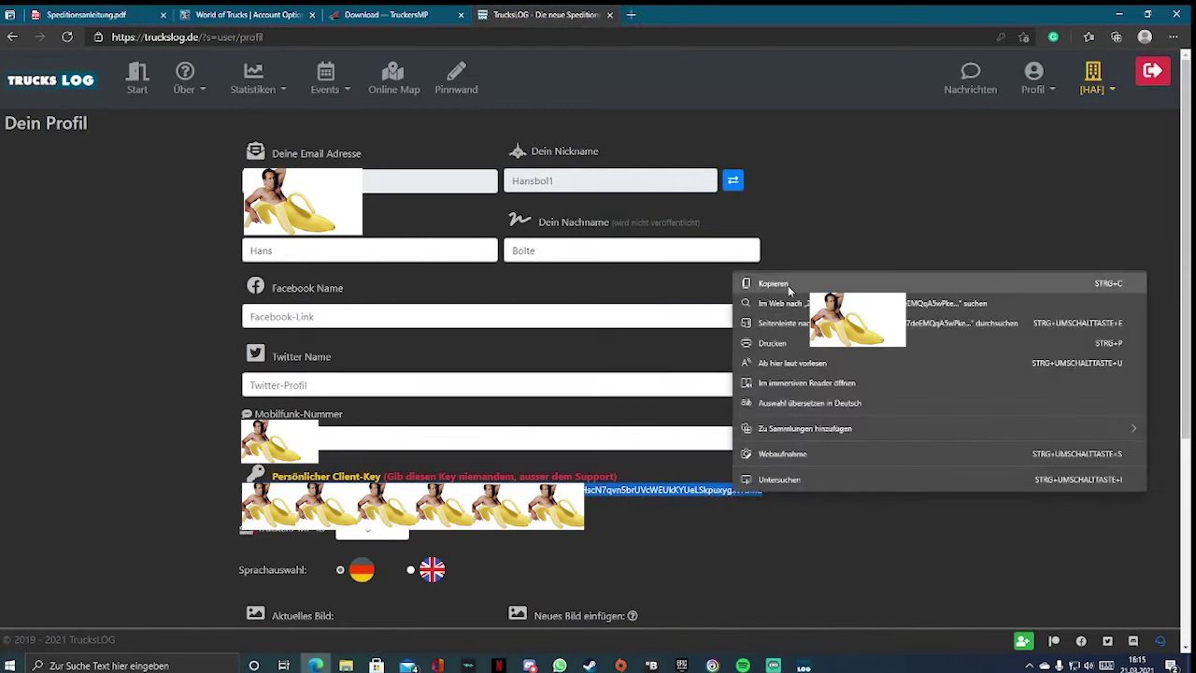
{"action": "left_click", "coordinate": [788, 291]}
{"action": "left_click", "coordinate": [776, 492]}
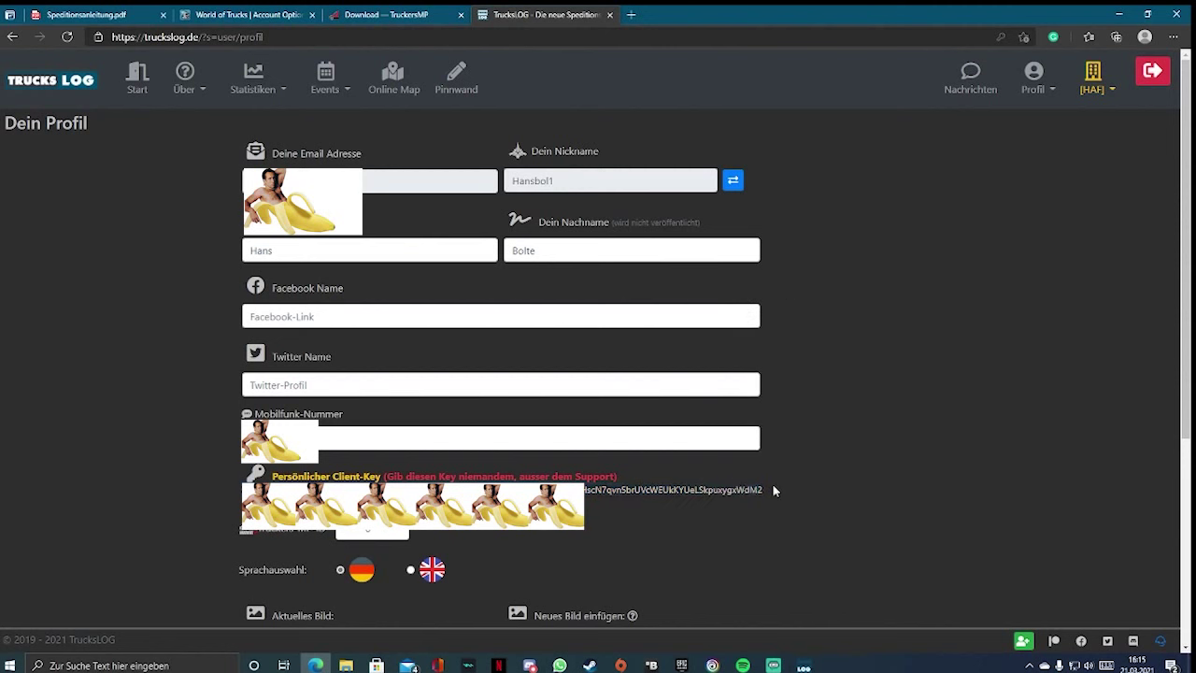
Paste the personal client key into the TrucksLOG client's key field and save the configuration data
{"action": "left_click", "coordinate": [804, 665]}
{"action": "left_click", "coordinate": [724, 391]}
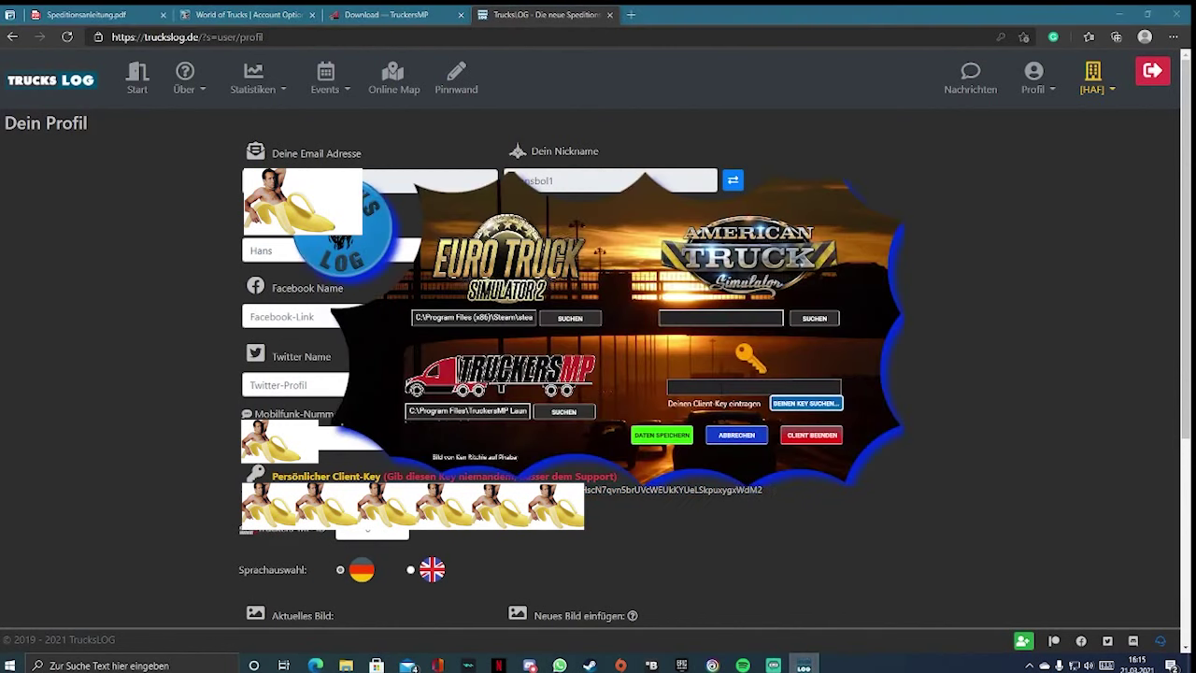
{"action": "right_click", "coordinate": [724, 398]}
{"action": "left_click", "coordinate": [758, 436]}
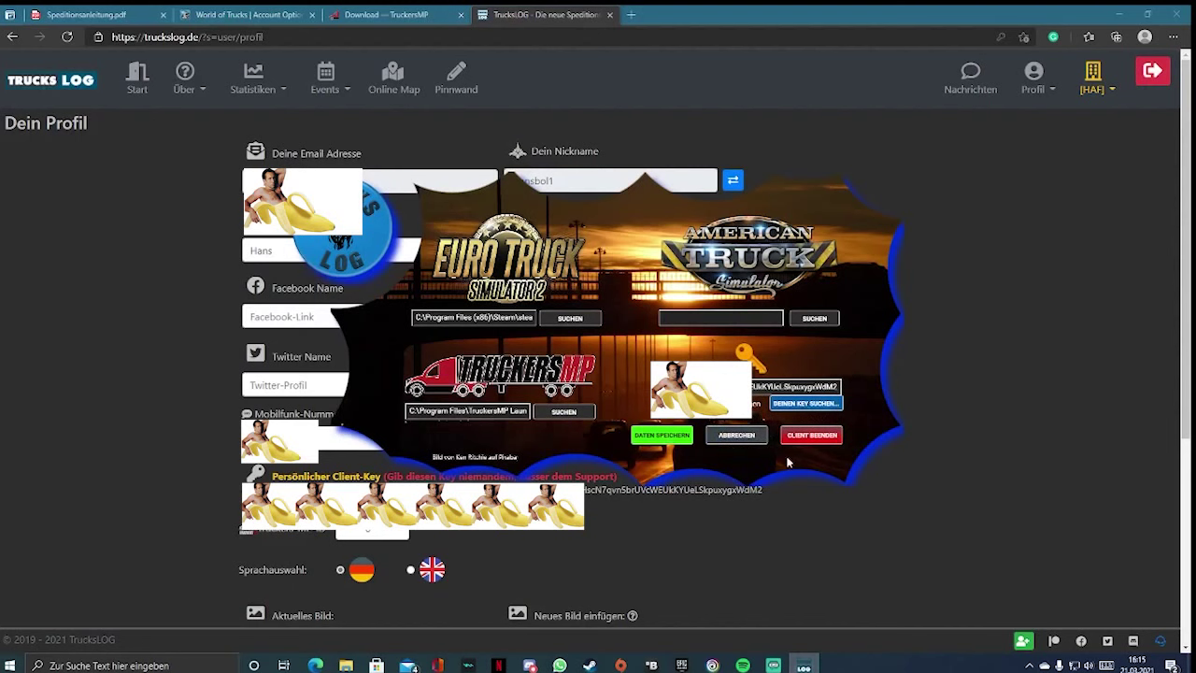
{"action": "left_click", "coordinate": [662, 435]}
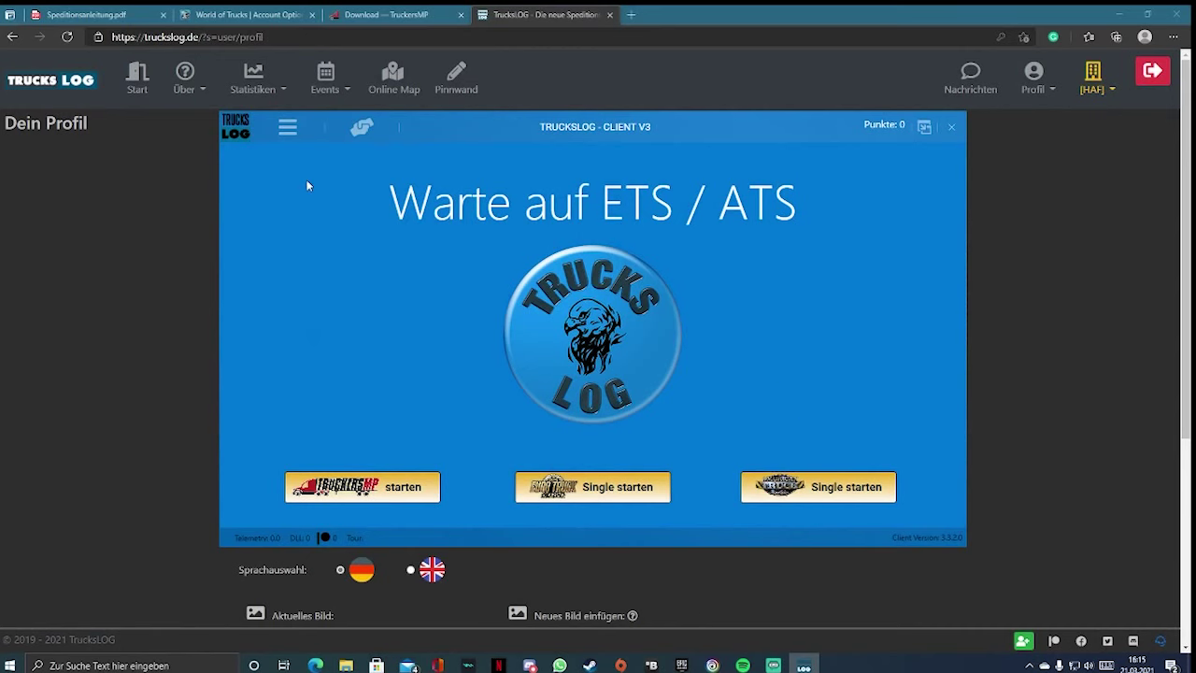
Examine the client's settings, including the colour scheme choices, Anti-AFK options and game path status, and return to the main view
{"action": "left_click", "coordinate": [292, 126]}
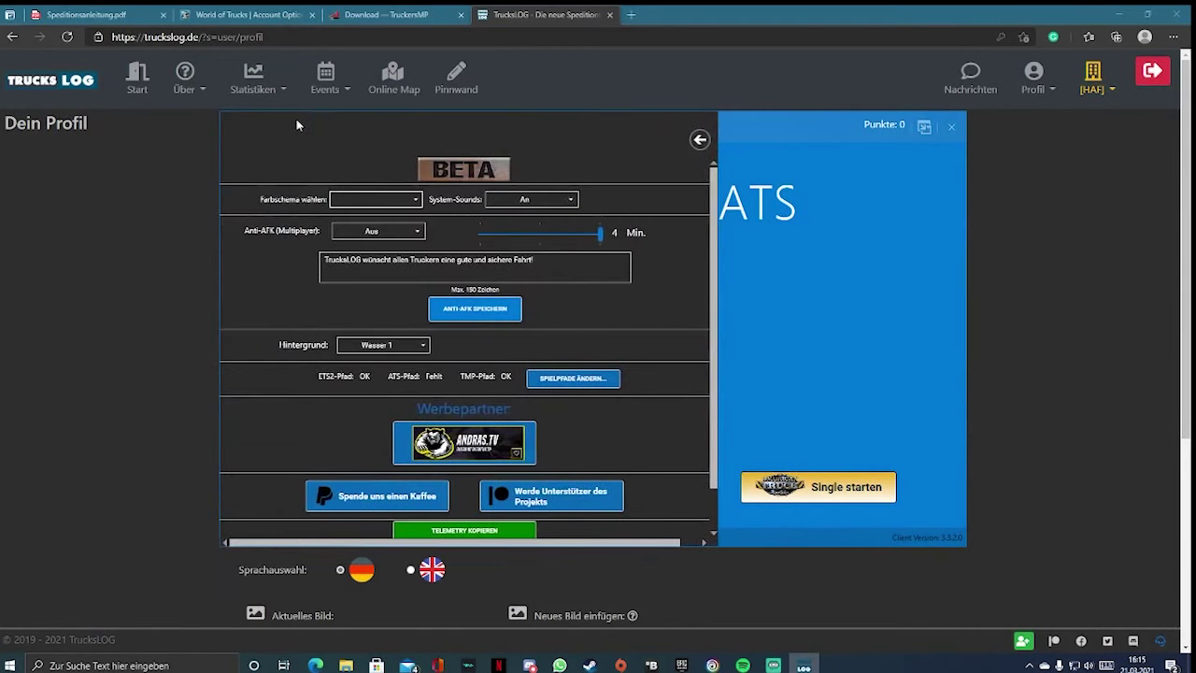
{"action": "left_click", "coordinate": [361, 198]}
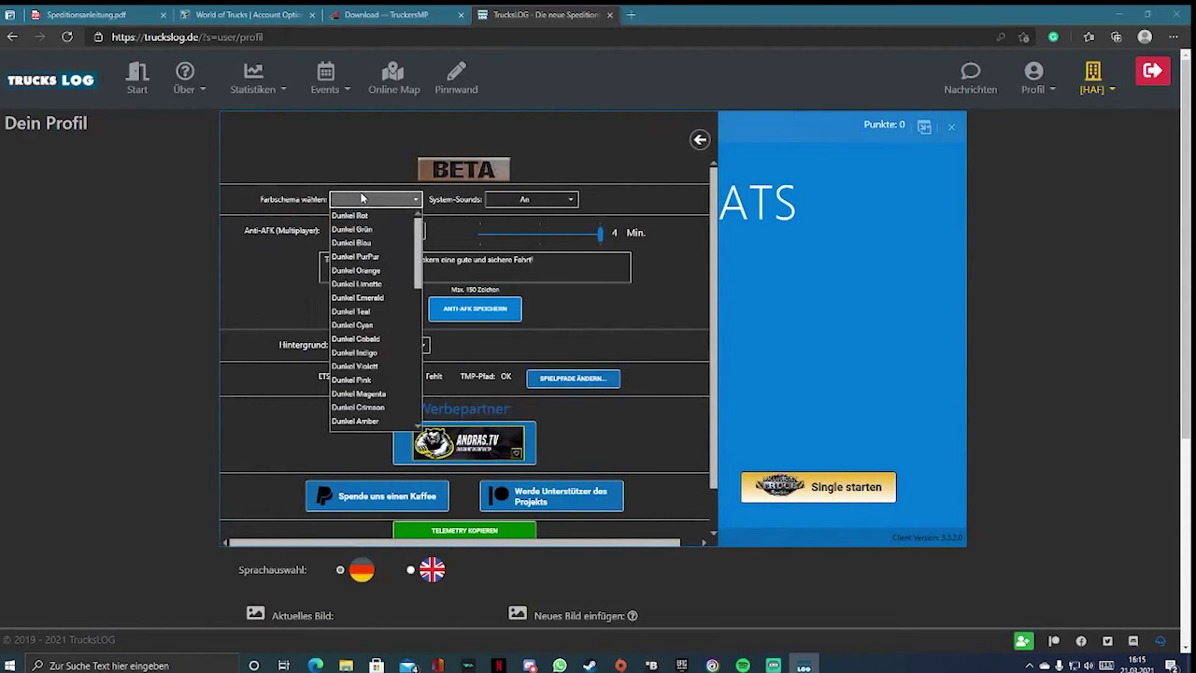
{"action": "left_click", "coordinate": [324, 148]}
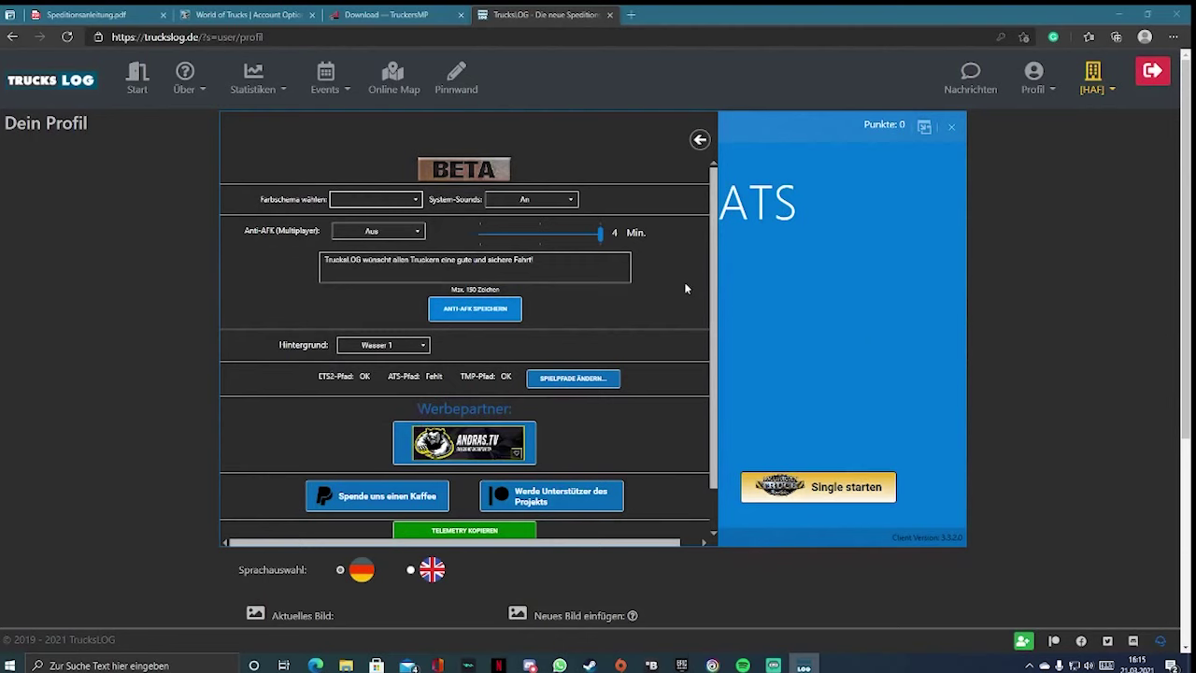
{"action": "scroll", "coordinate": [688, 288], "scroll_direction": "down", "scroll_amount": 1}
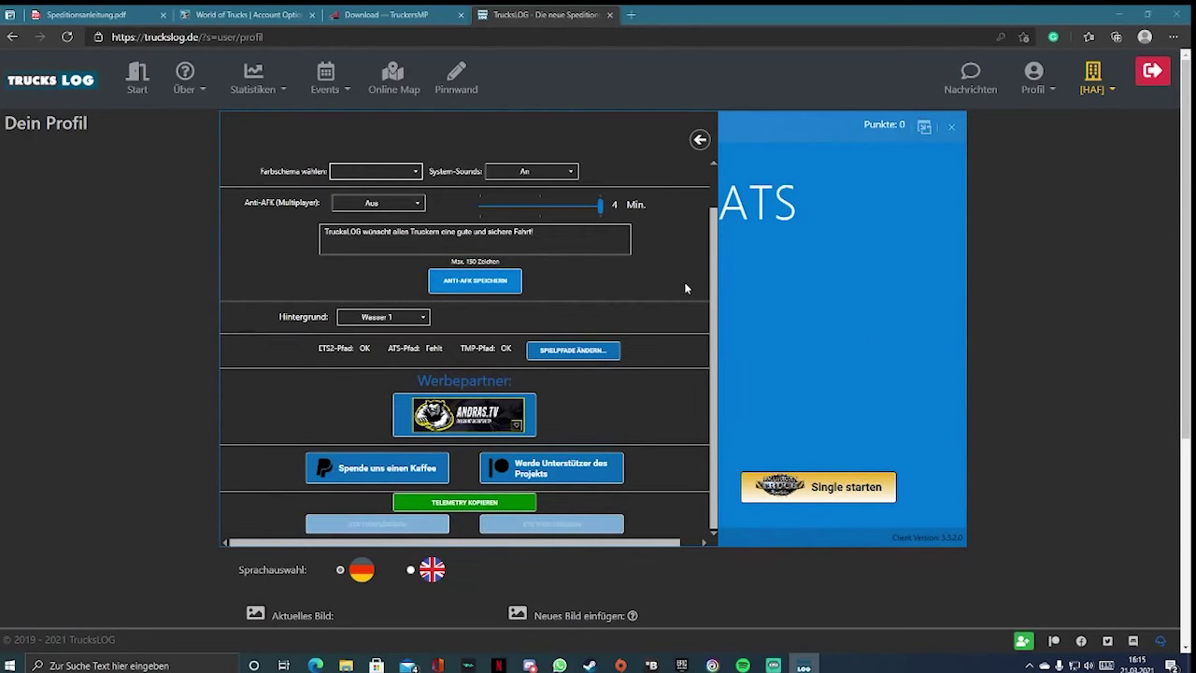
{"action": "scroll", "coordinate": [685, 288], "scroll_direction": "up", "scroll_amount": 1}
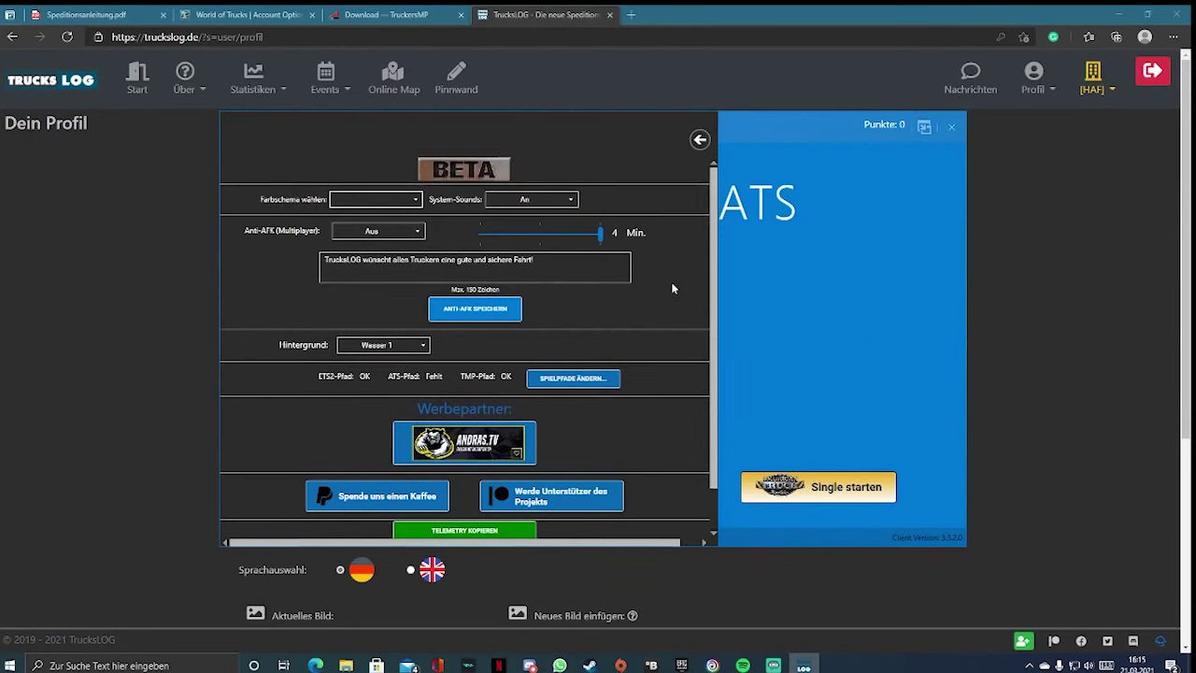
{"action": "left_click", "coordinate": [697, 143]}
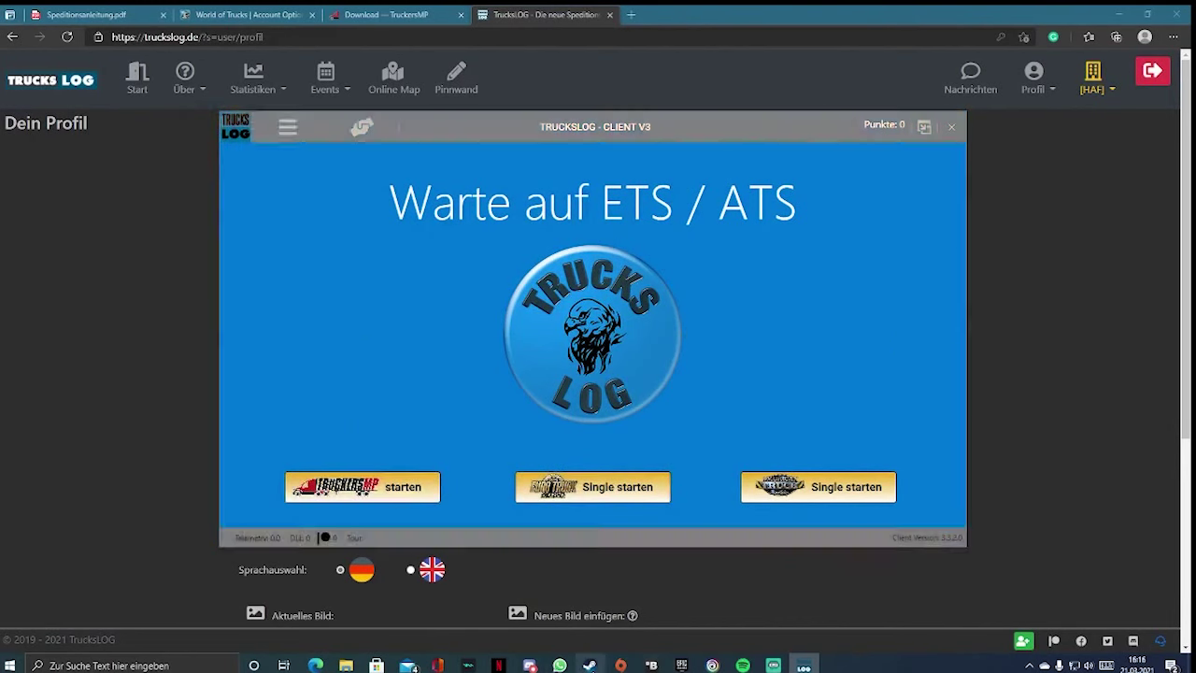
Minimize Steam and the other windows, bring the TrucksLOG client up over the desktop, and select the TruckersMP shortcut
{"action": "left_click", "coordinate": [589, 665]}
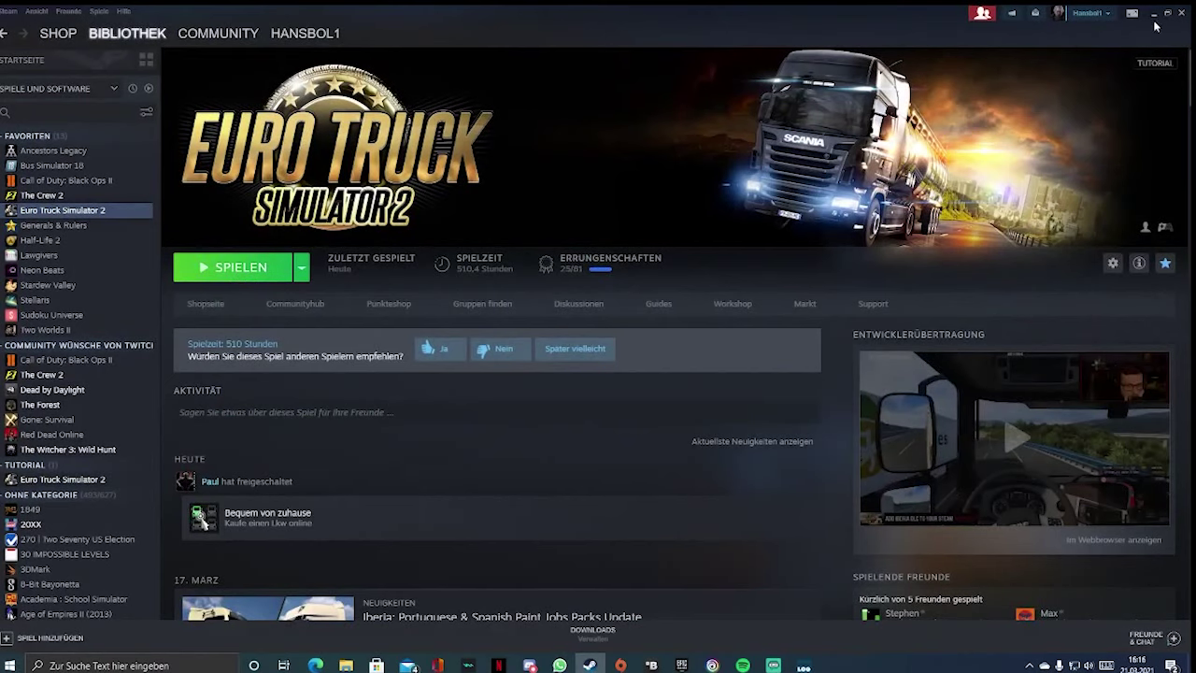
{"action": "left_click", "coordinate": [1154, 13]}
{"action": "key", "text": "super+d"}
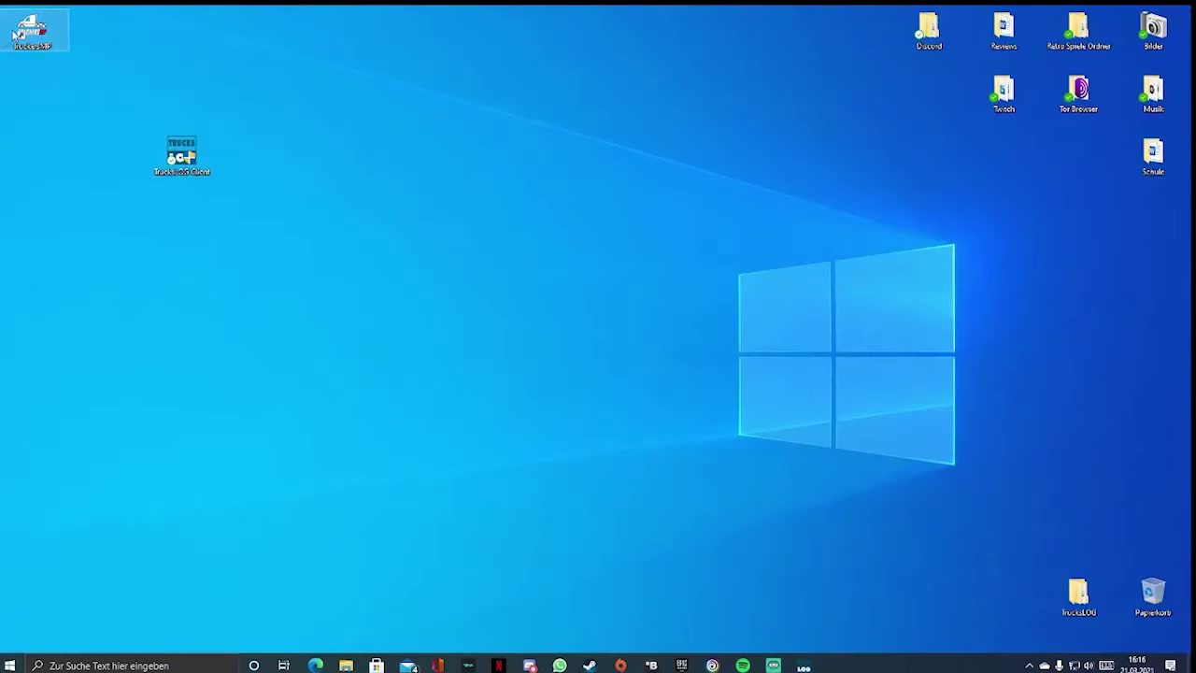
{"action": "left_click", "coordinate": [803, 666]}
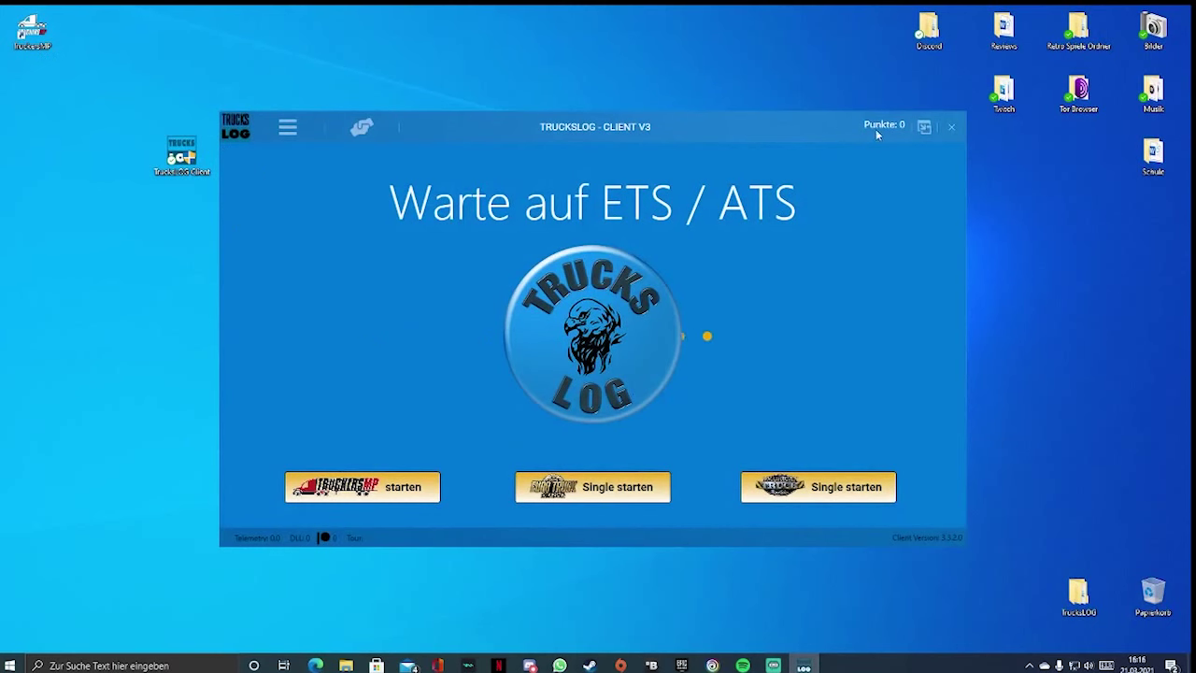
{"action": "left_click", "coordinate": [44, 31]}
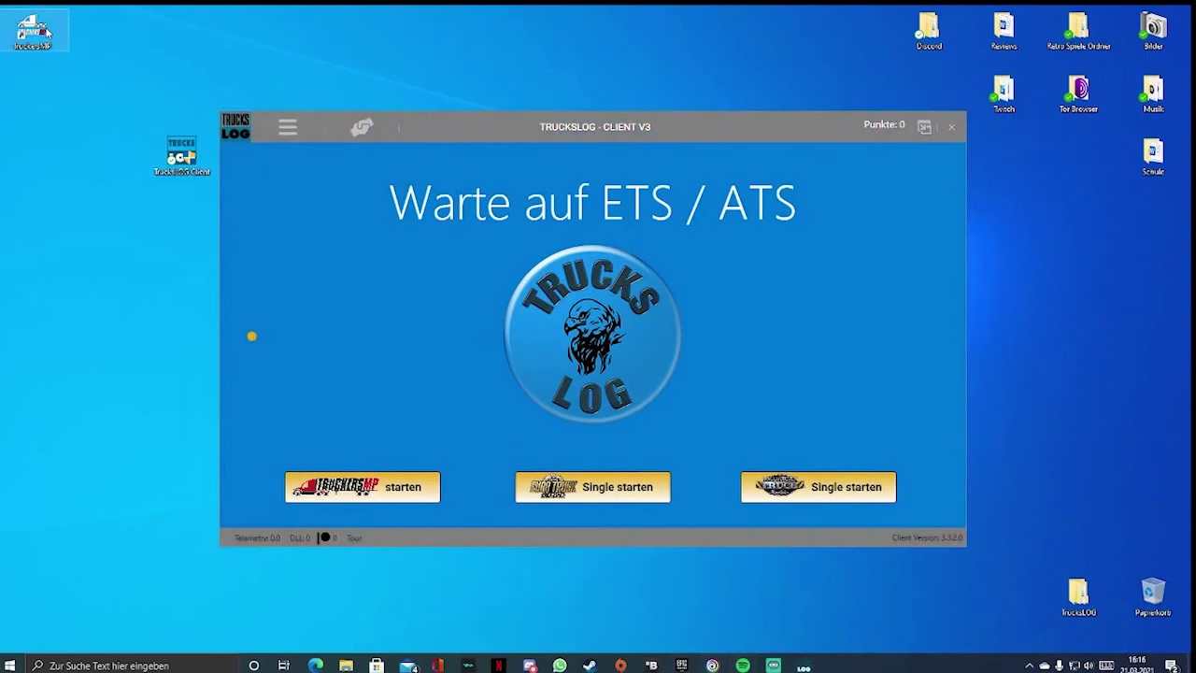